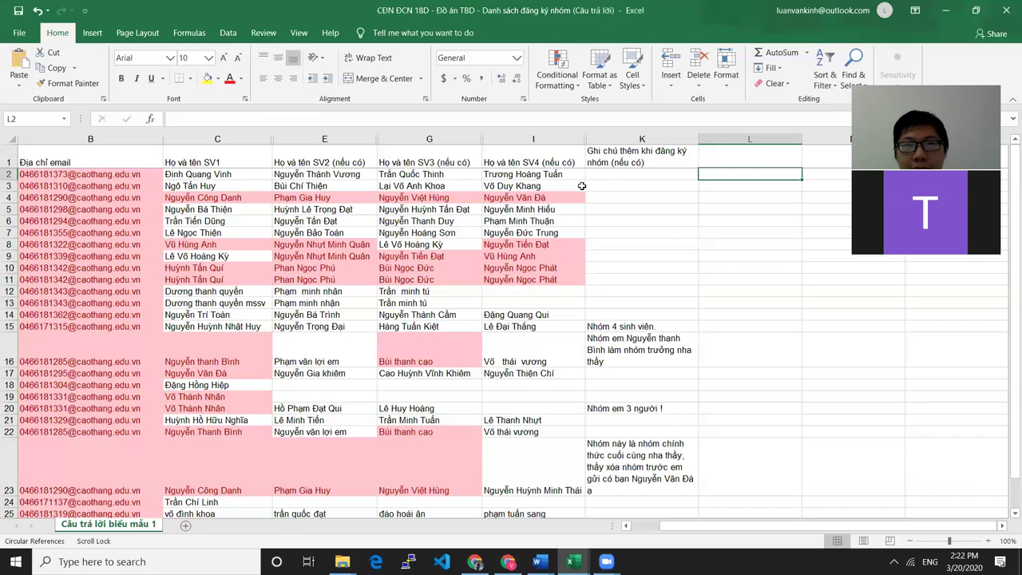
click(648, 174)
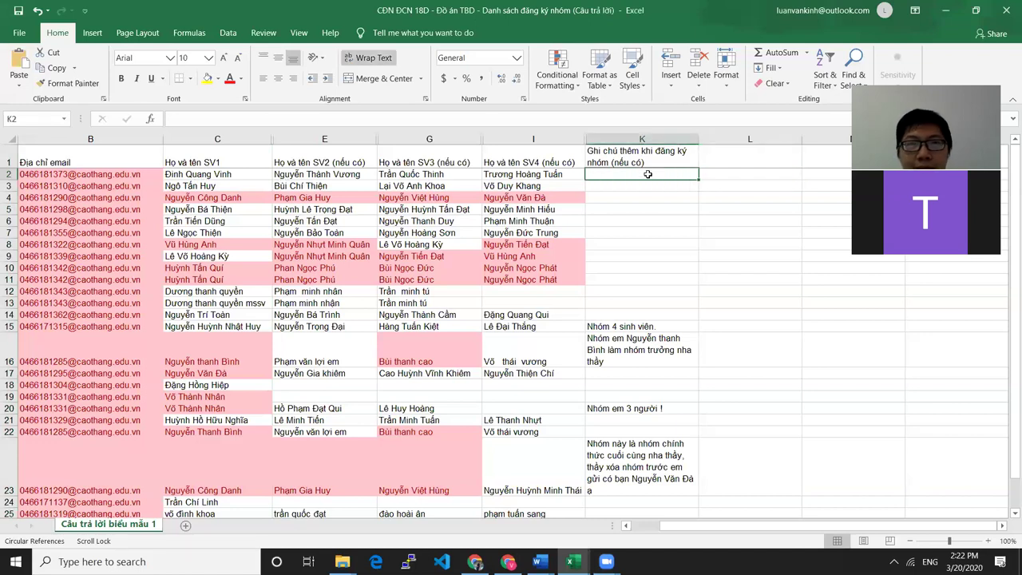
scroll(355, 255, down, 2)
scroll(355, 256, up, 2)
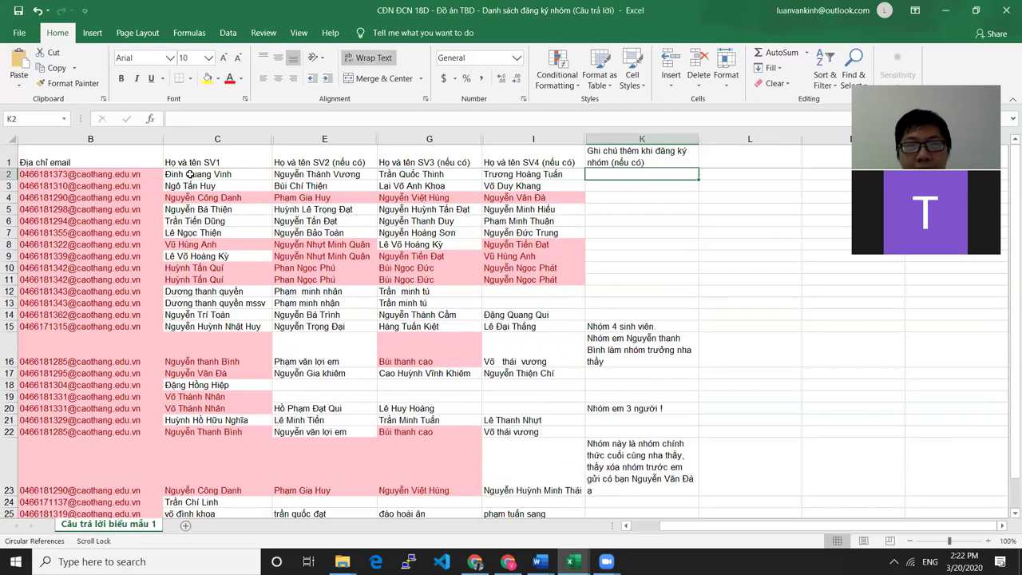
click(725, 173)
click(684, 174)
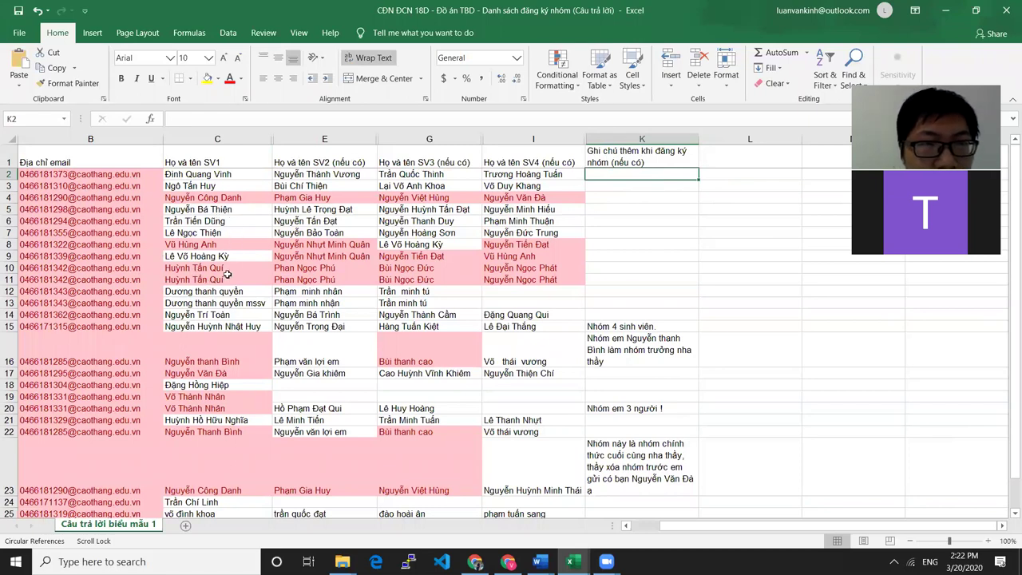
click(217, 206)
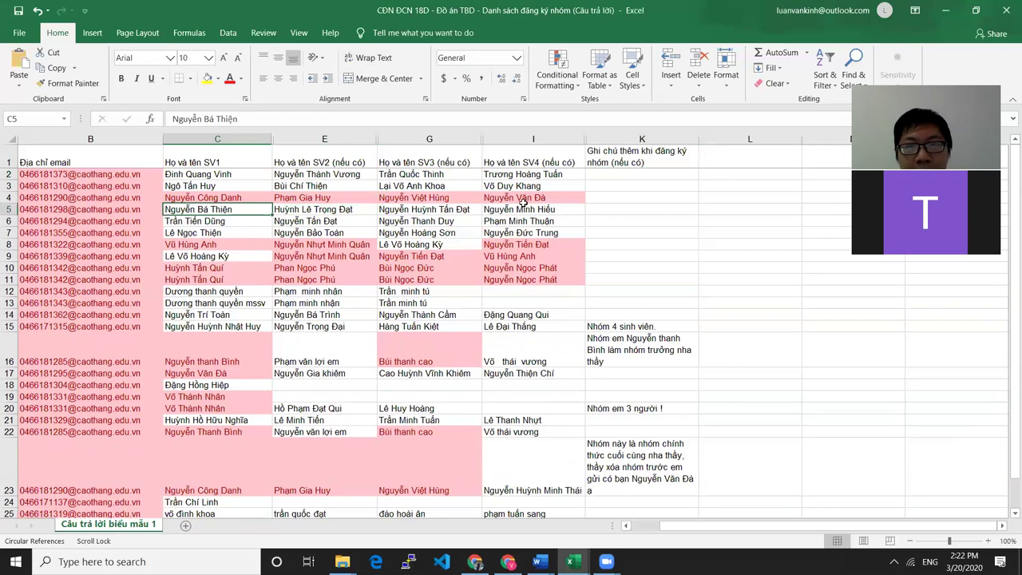
click(636, 197)
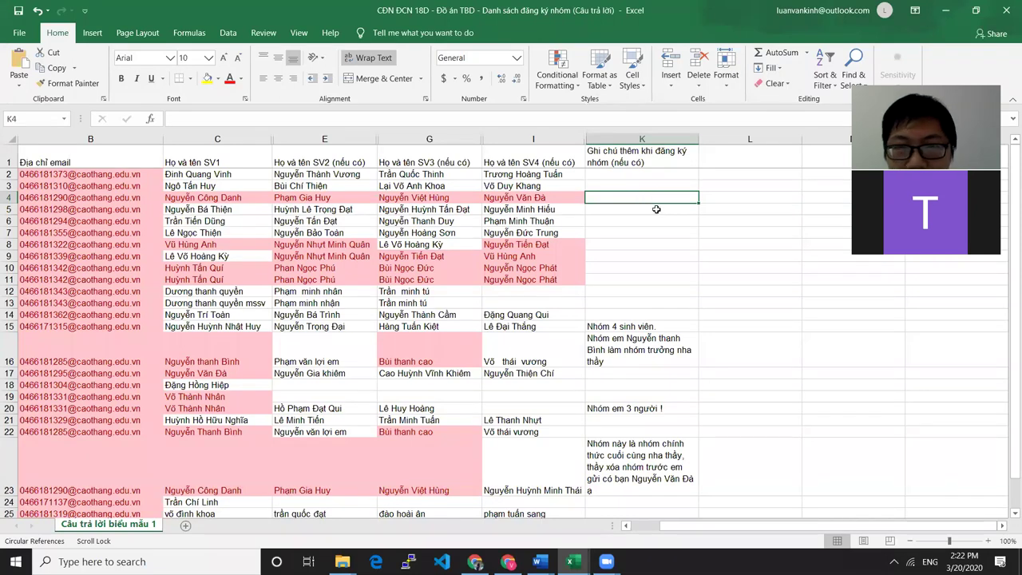
Raise the headphone volume from 20 to about 28 in the Windows taskbar
click(894, 561)
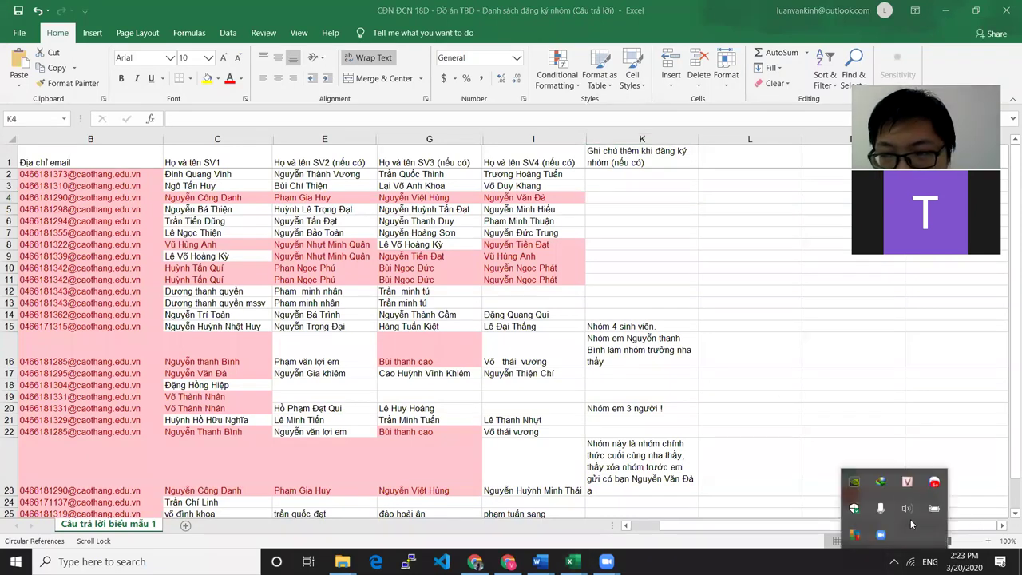
click(909, 508)
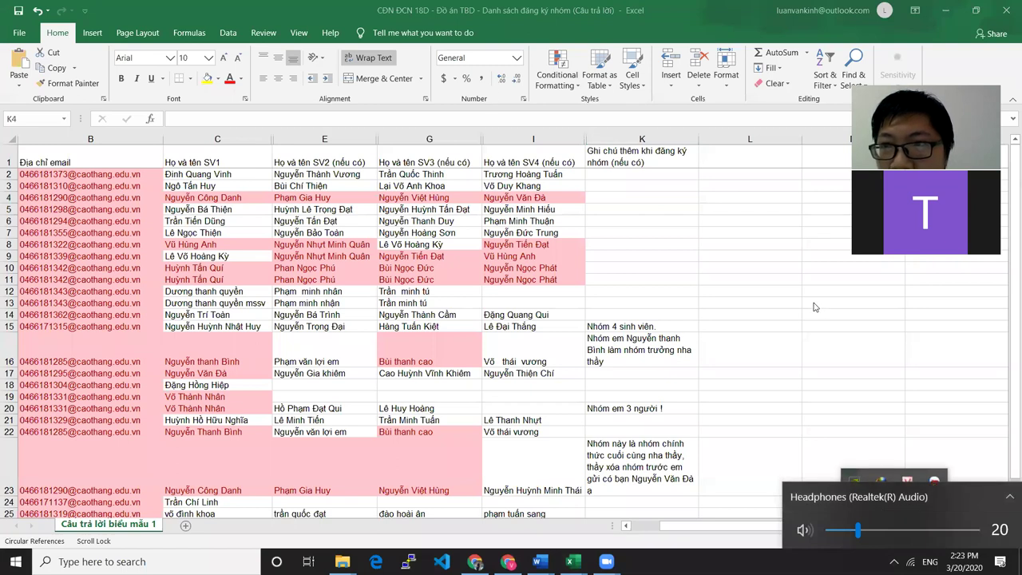
key(Right)
key(Right)
key(Right)
key(Right)
key(Right)
key(Right)
key(Right)
key(Right)
key(Right)
key(Right)
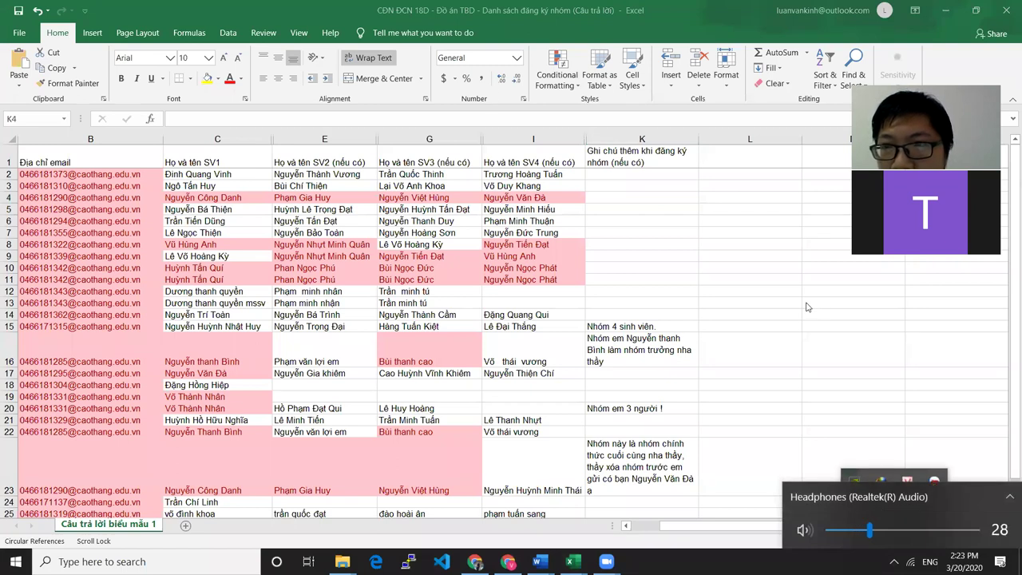
key(Escape)
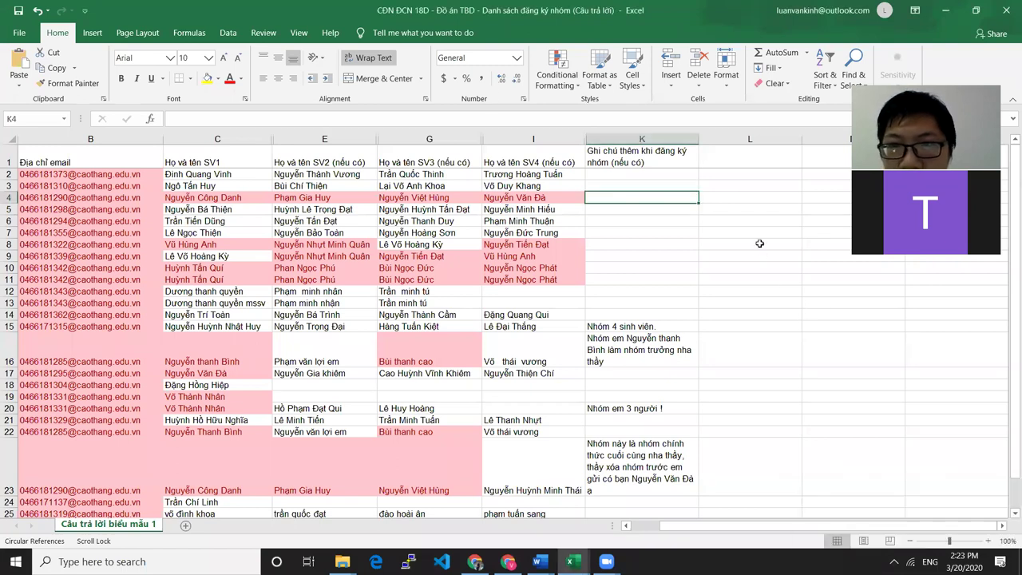
scroll(719, 387, down, 2)
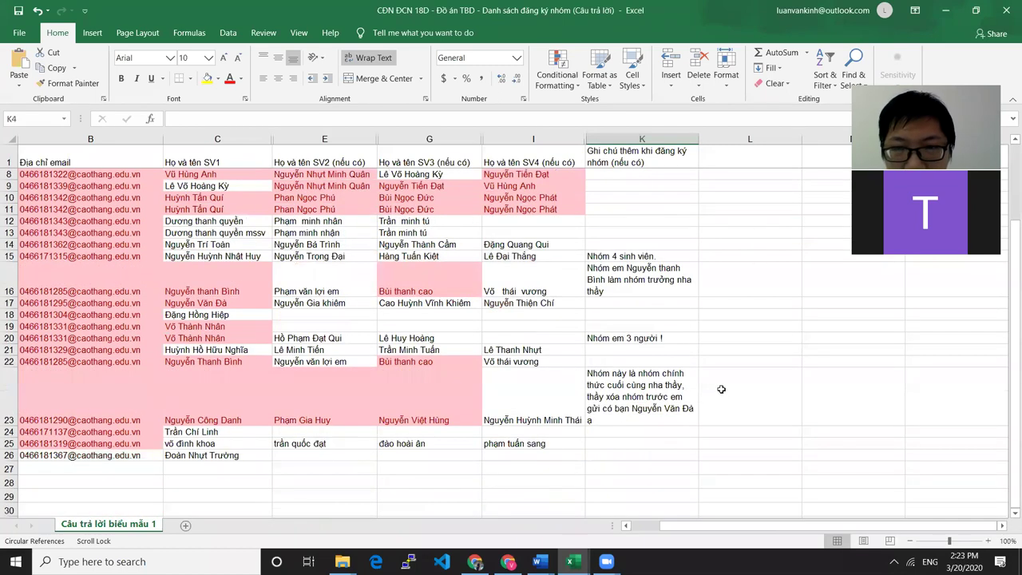
scroll(479, 383, up, 2)
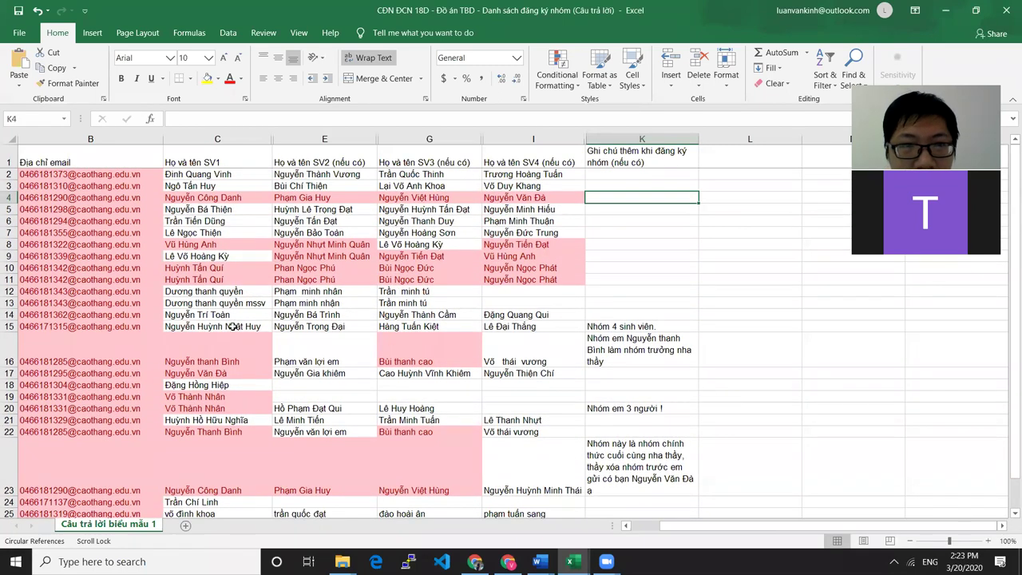
scroll(307, 310, down, 2)
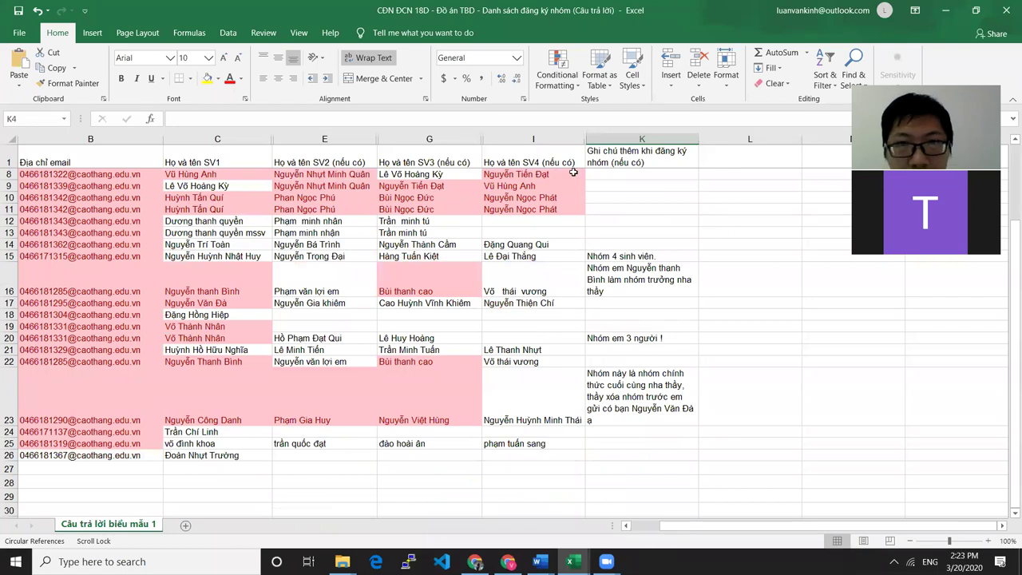
scroll(613, 225, up, 2)
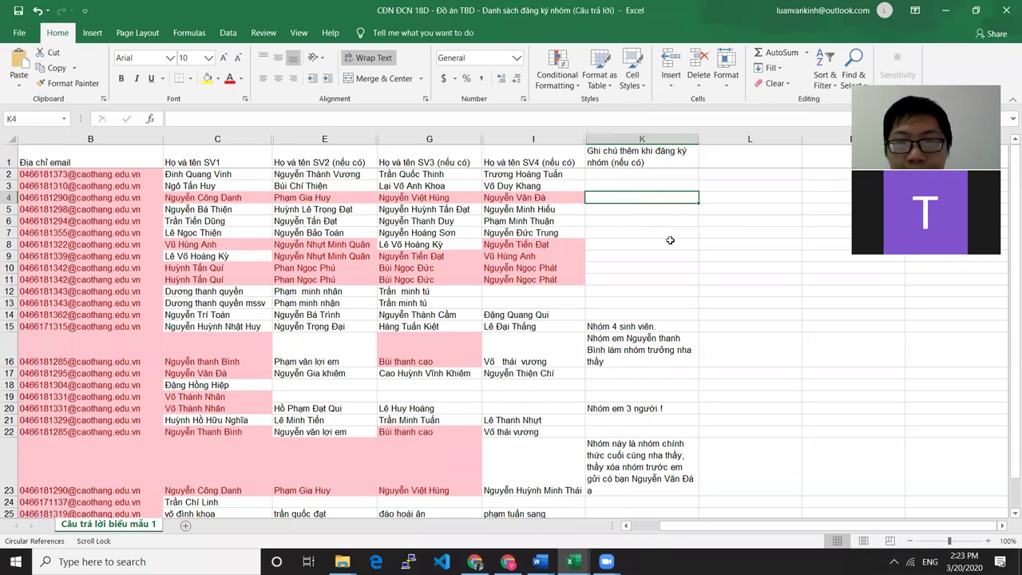
click(634, 211)
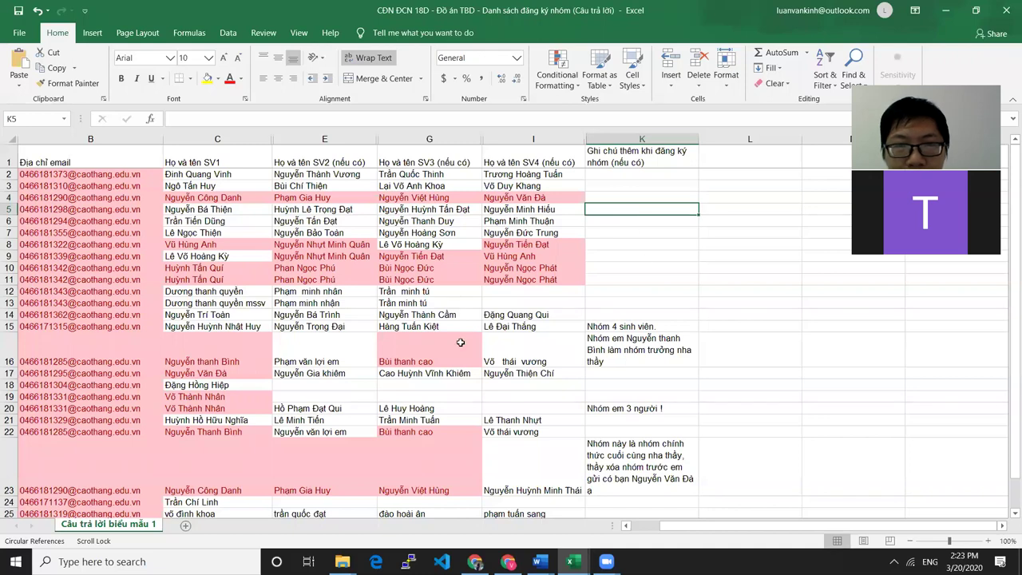
scroll(509, 343, down, 3)
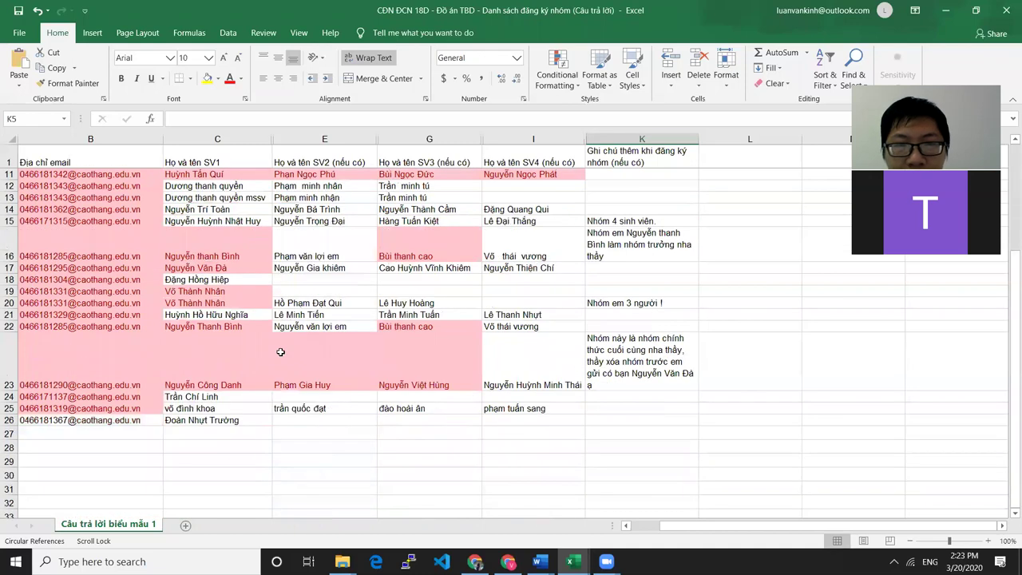
click(179, 423)
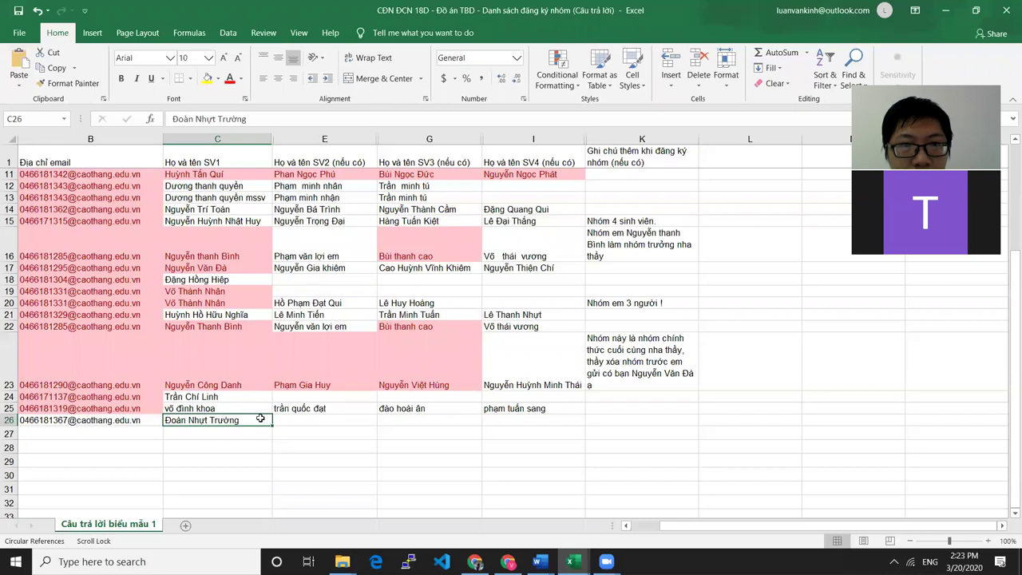
click(231, 281)
scroll(206, 351, up, 1)
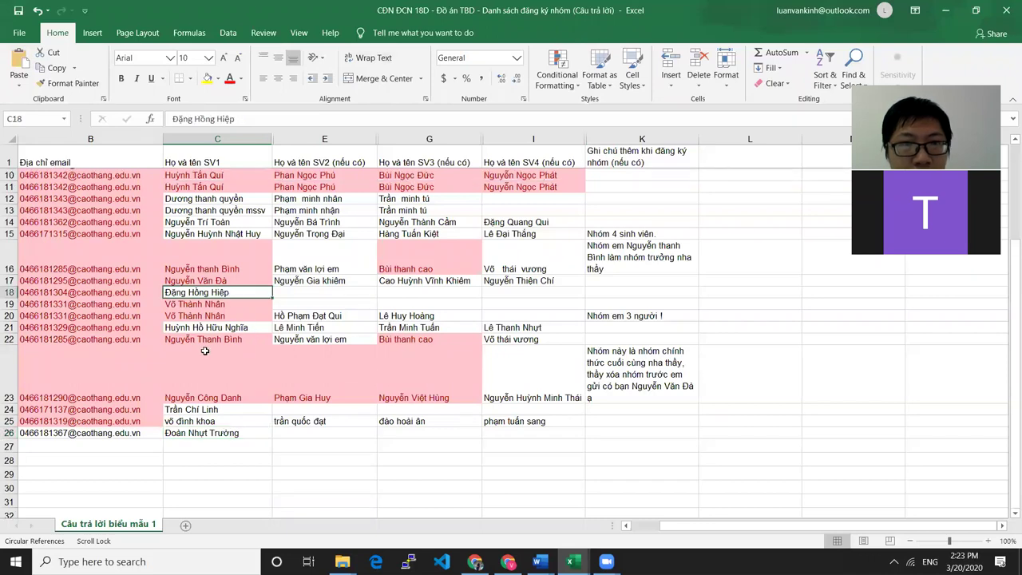
scroll(205, 351, up, 3)
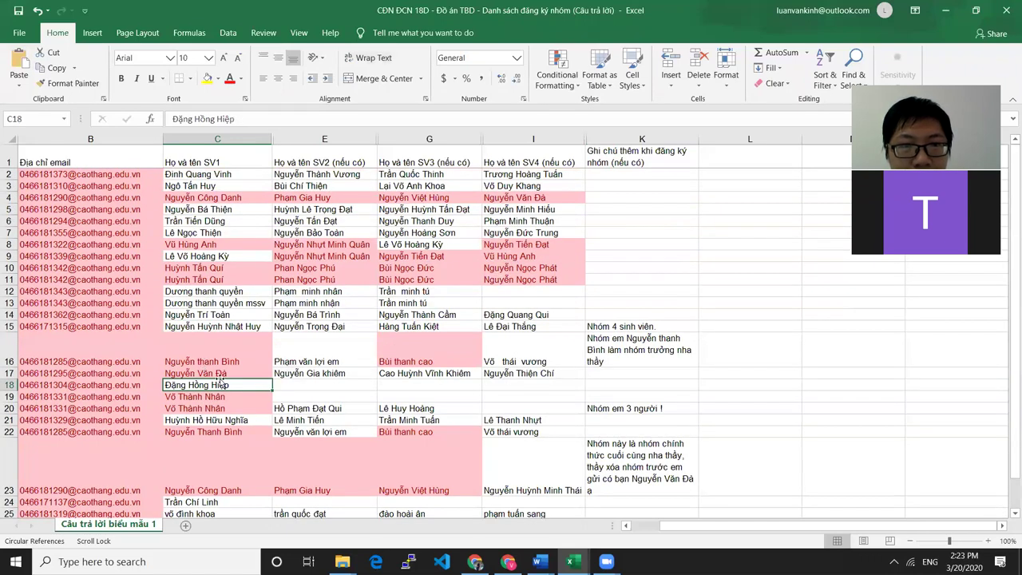
scroll(222, 384, down, 1)
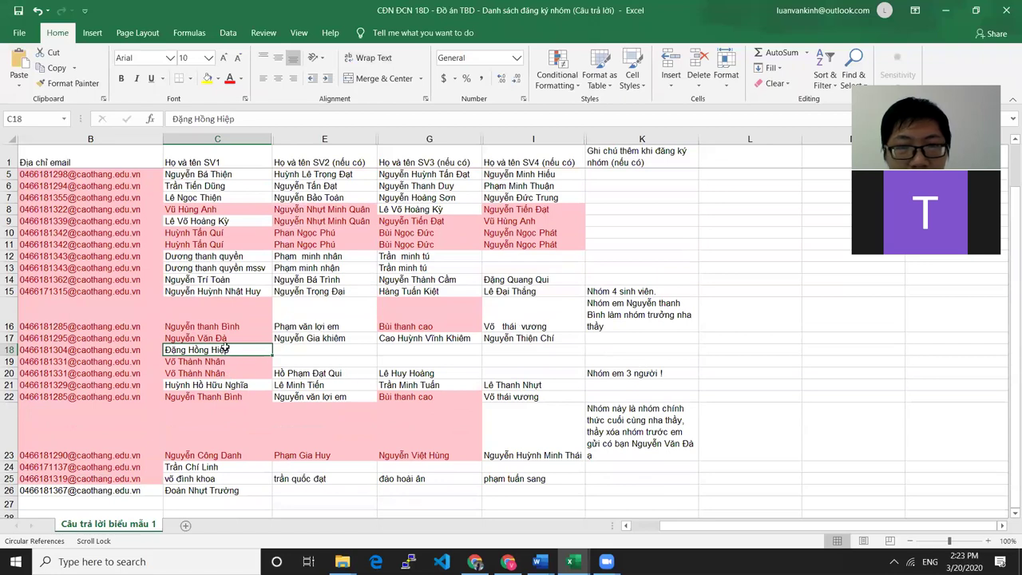
scroll(224, 371, down, 1)
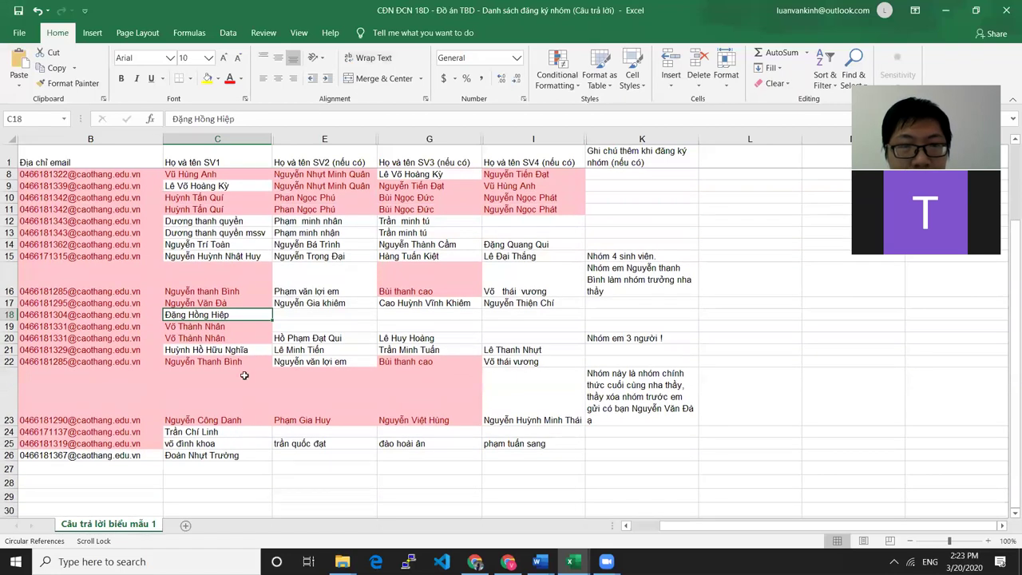
click(211, 432)
click(211, 455)
click(224, 317)
click(216, 443)
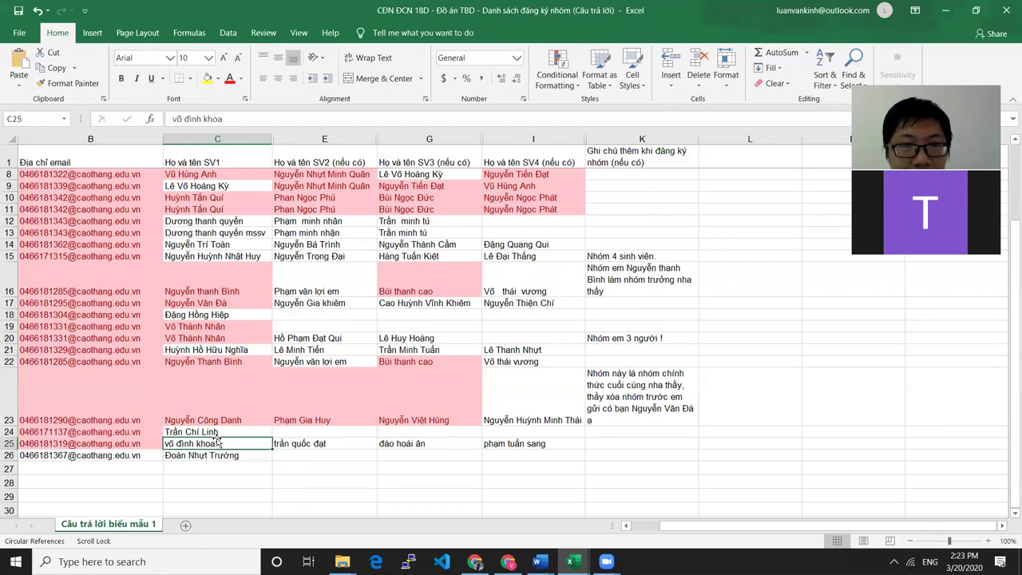
click(221, 431)
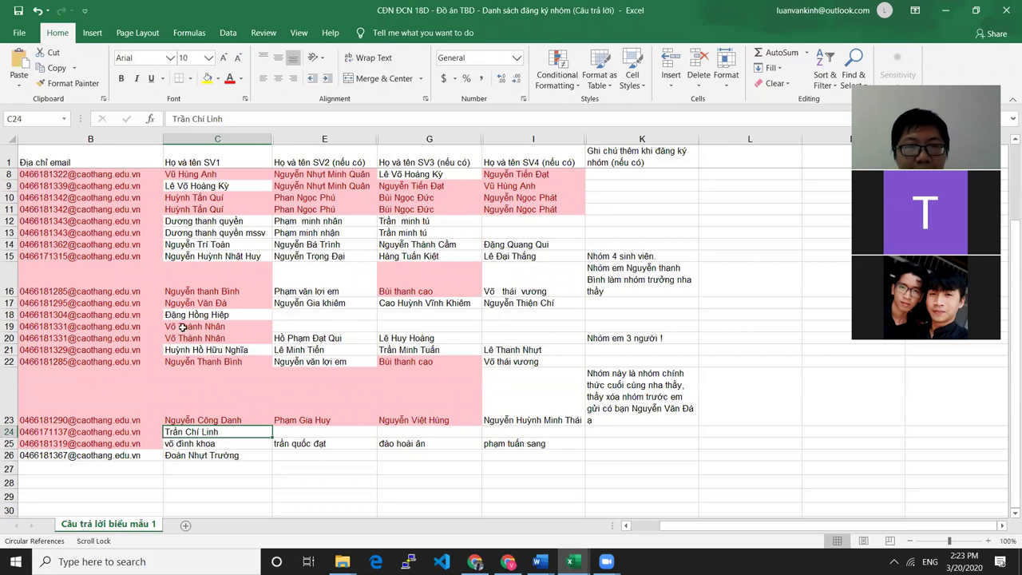
click(227, 315)
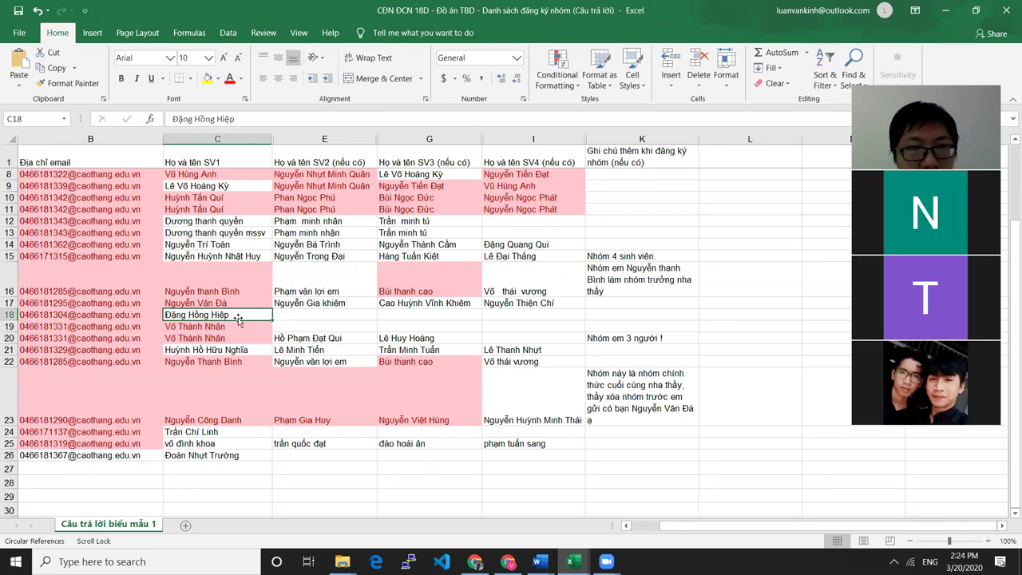
key(ctrl+c)
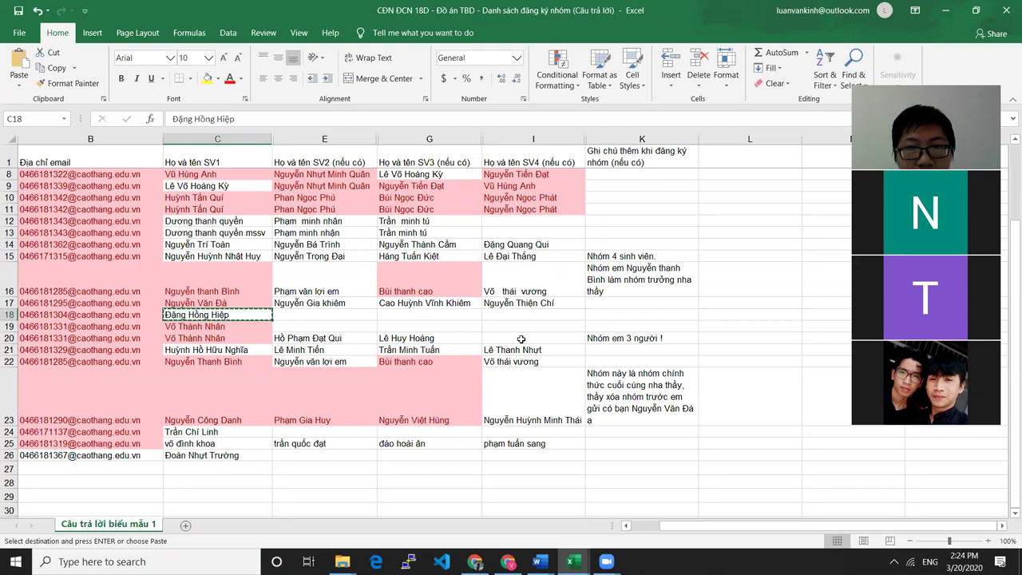
click(530, 340)
key(ctrl+v)
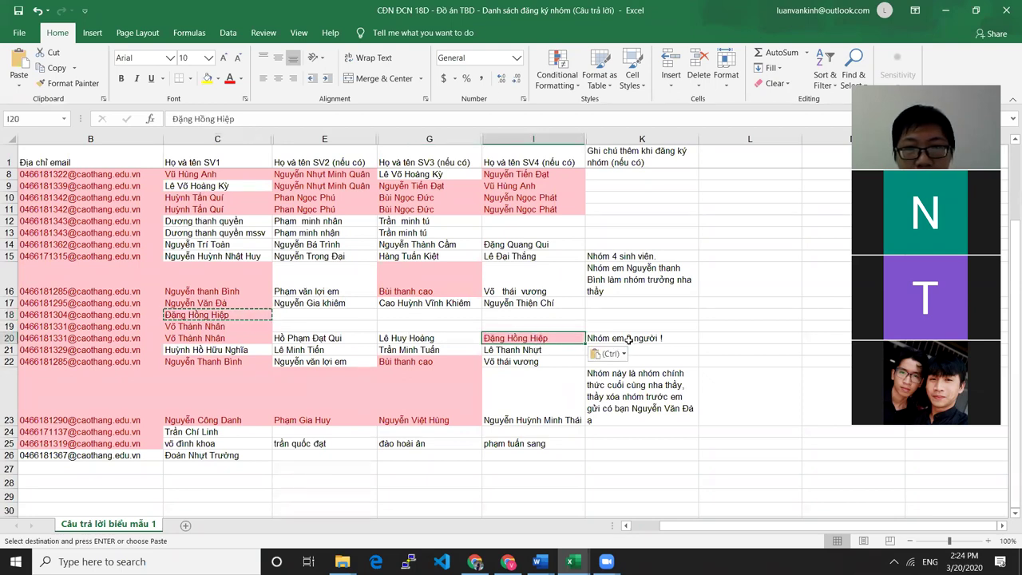
click(631, 338)
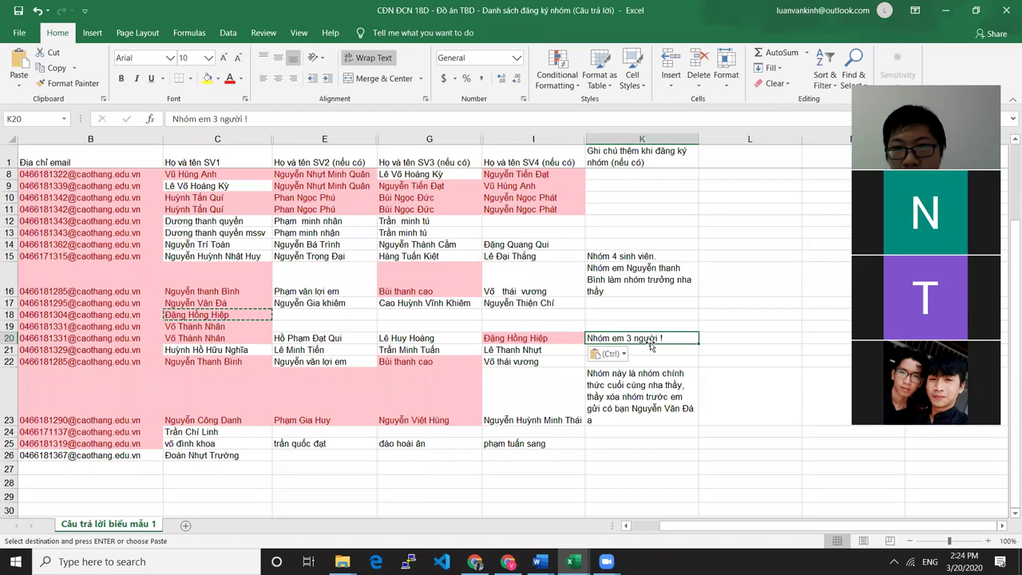
key(Delete)
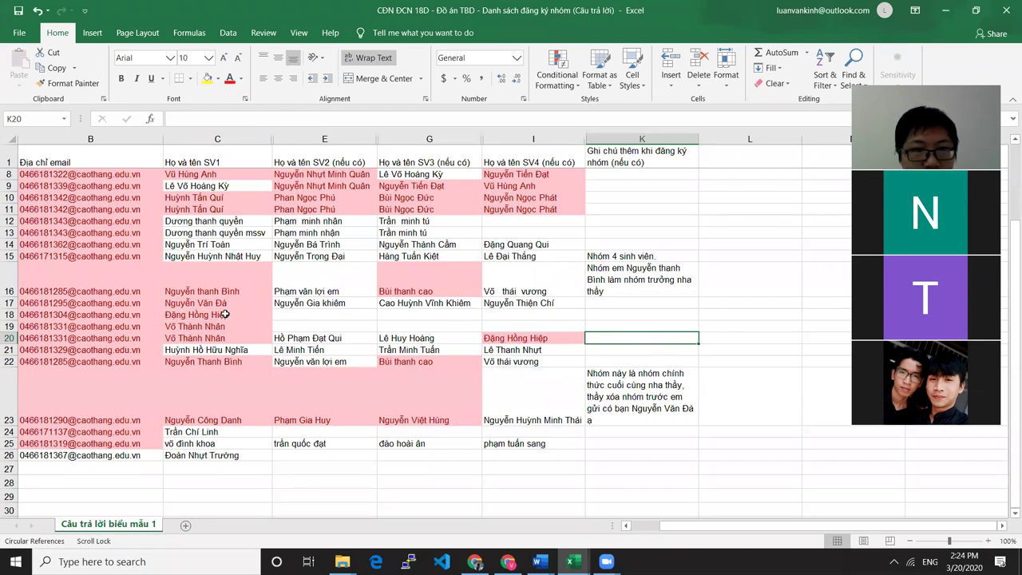
Delete the now-duplicate name from C18, then return to cell L3
click(227, 315)
key(Delete)
click(620, 326)
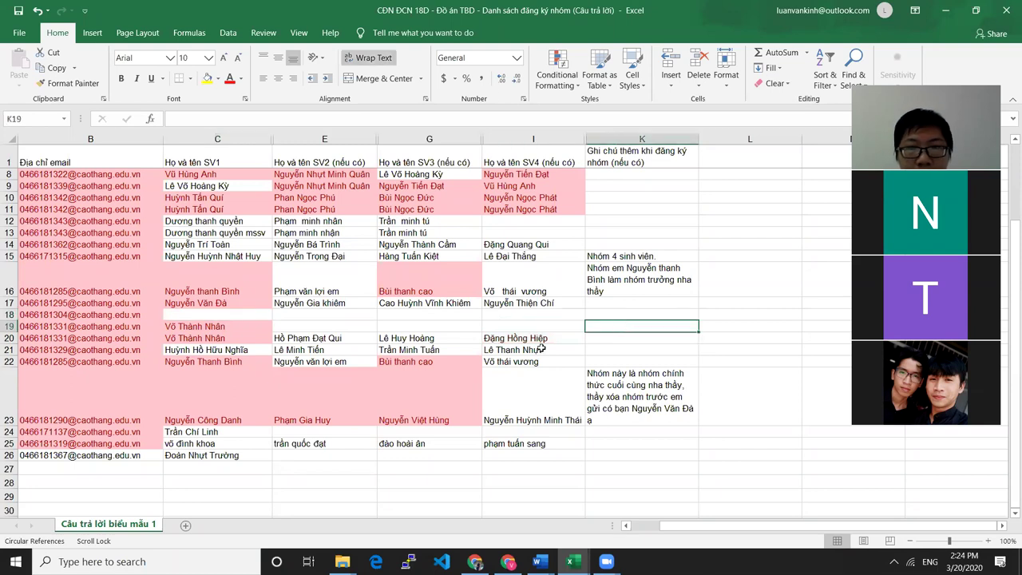
click(214, 338)
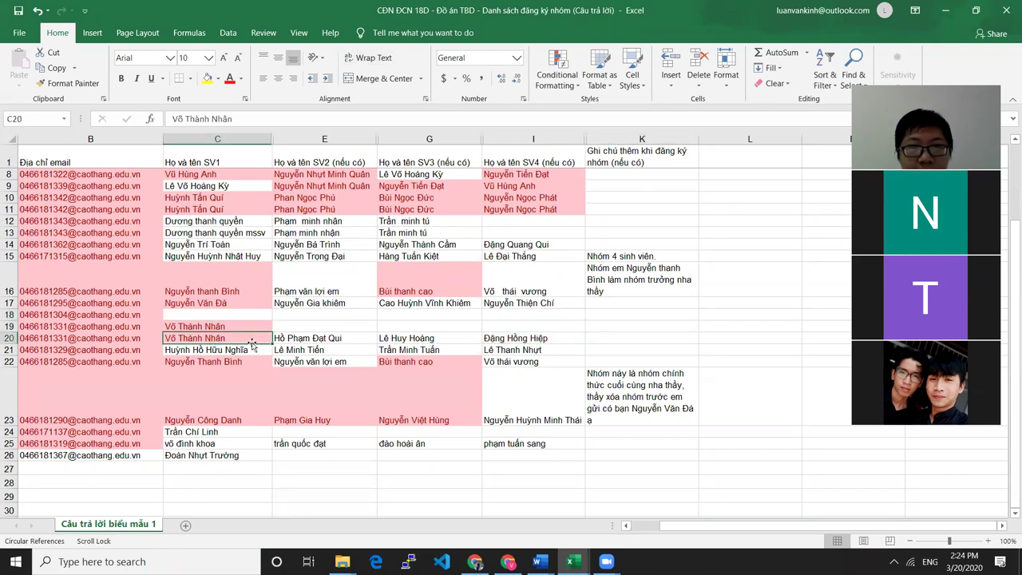
scroll(506, 320, up, 2)
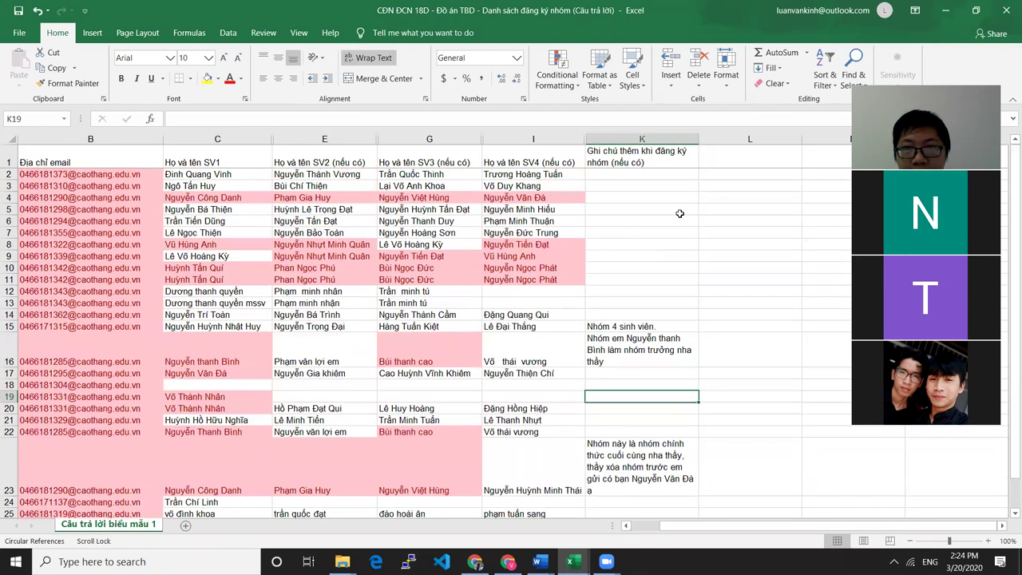
click(702, 187)
click(648, 176)
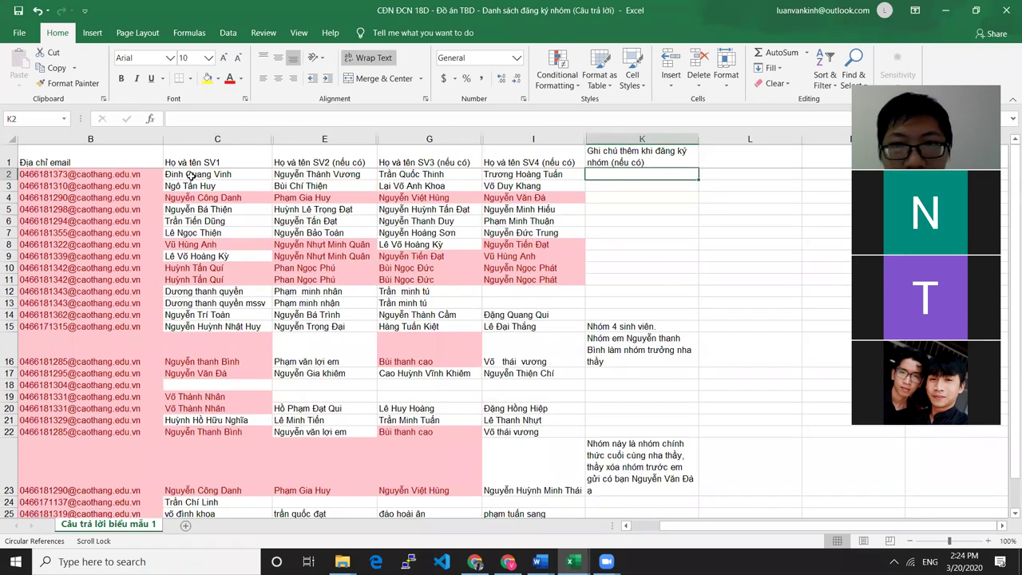
click(731, 175)
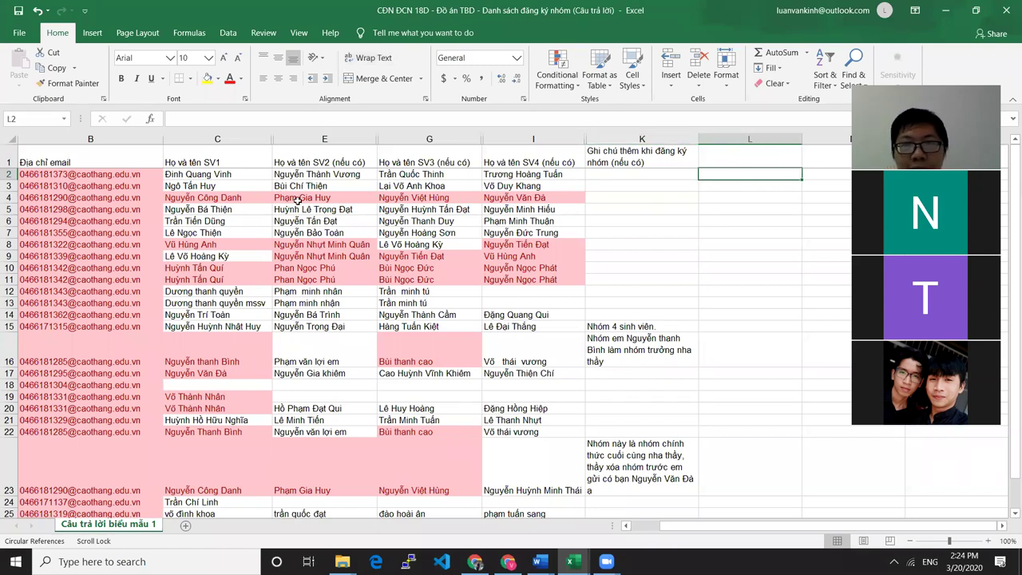
double_click(763, 174)
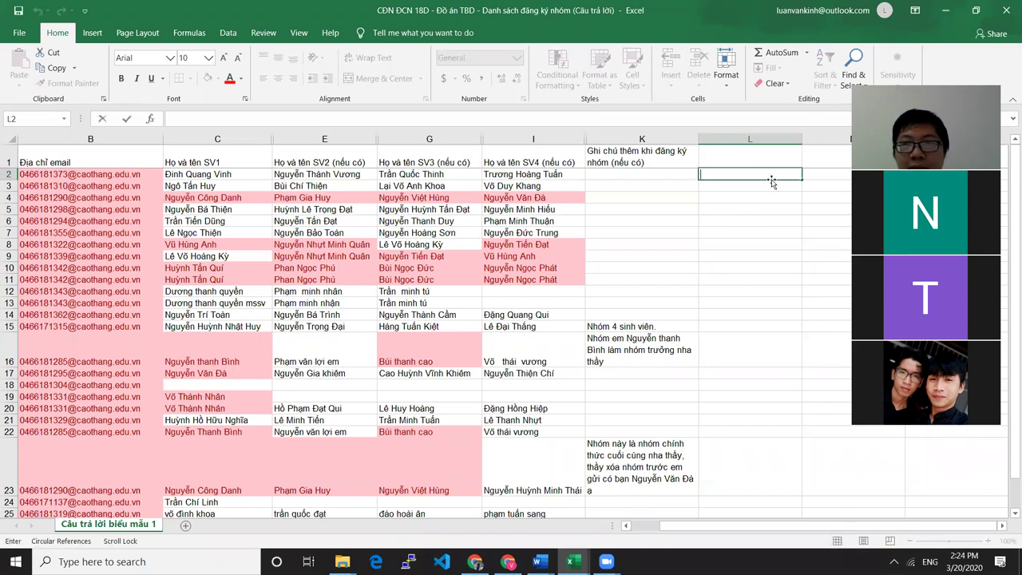
click(733, 174)
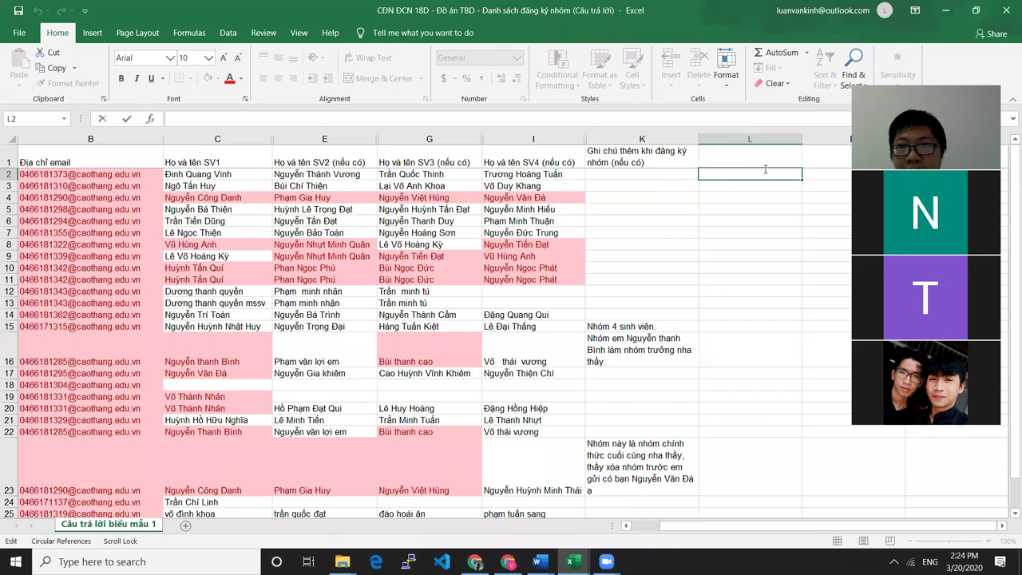
key(Escape)
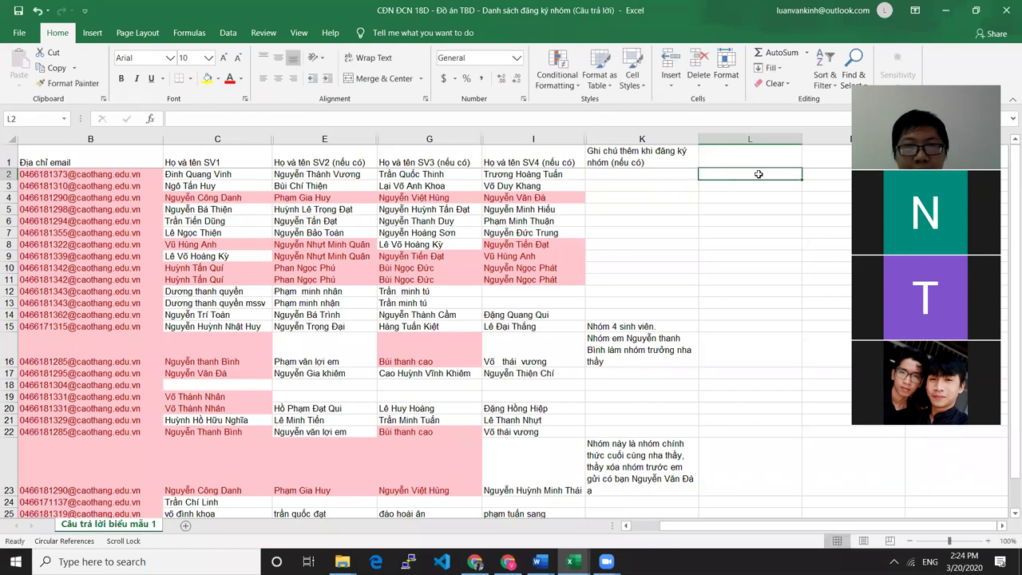
drag(185, 171, 523, 173)
click(626, 179)
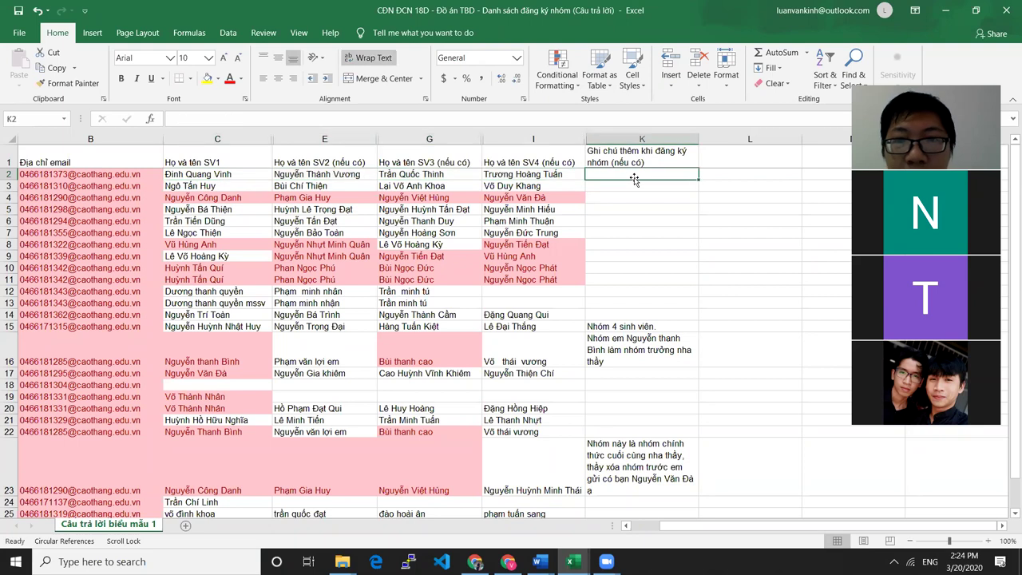
click(728, 174)
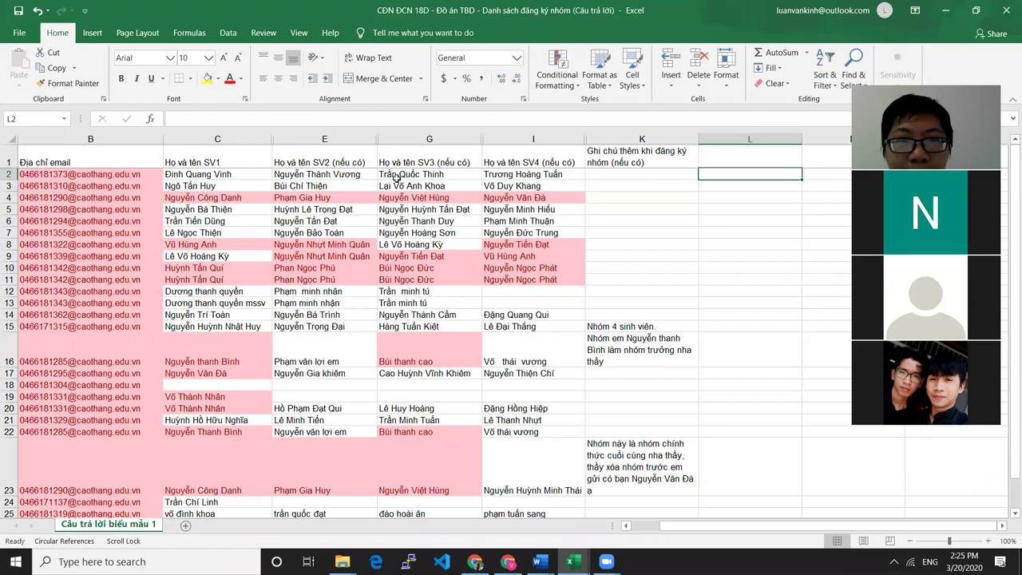
Label the first group in row 2 as NHÓM 1 in cell L2
drag(203, 174, 290, 174)
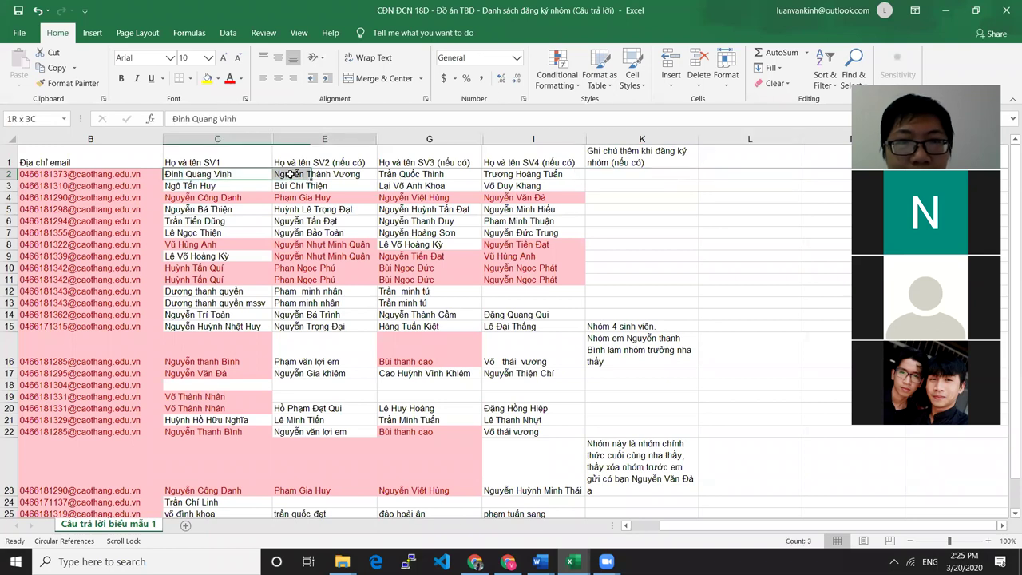
click(728, 173)
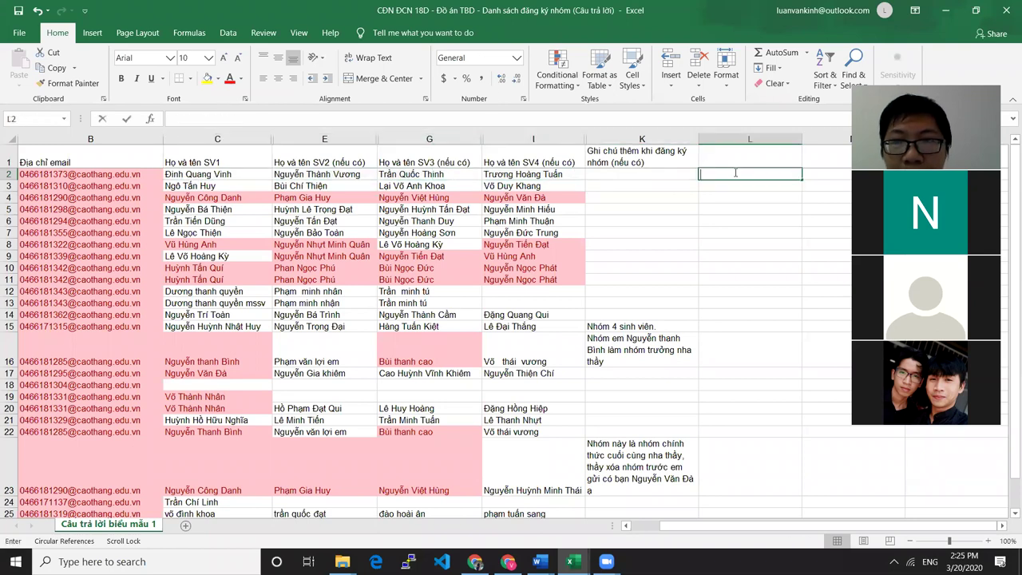
text(NHÓM 1)
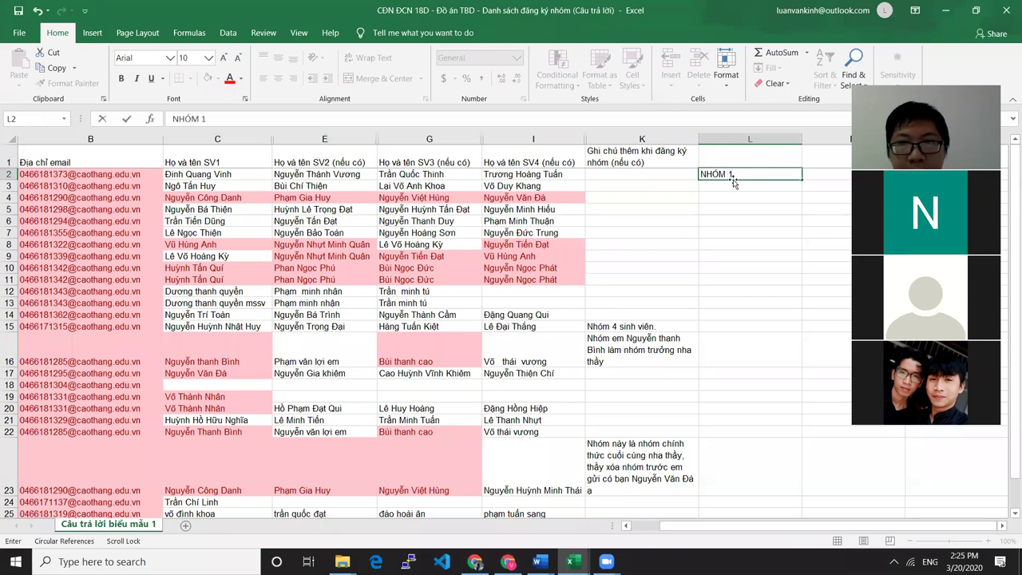
click(733, 187)
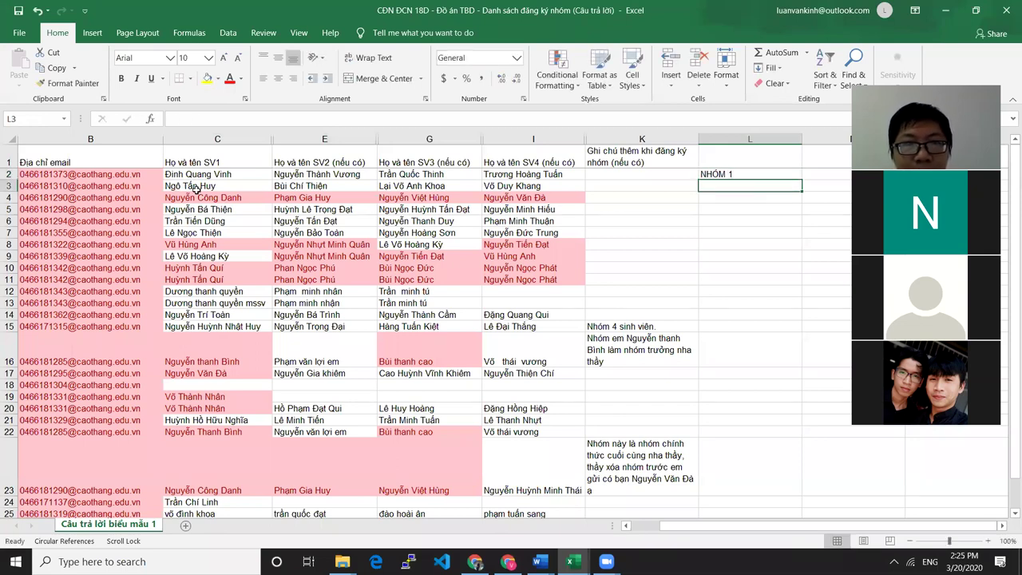
Label the second group in row 3 as NHÓM 2 in cell L3
drag(190, 185, 529, 189)
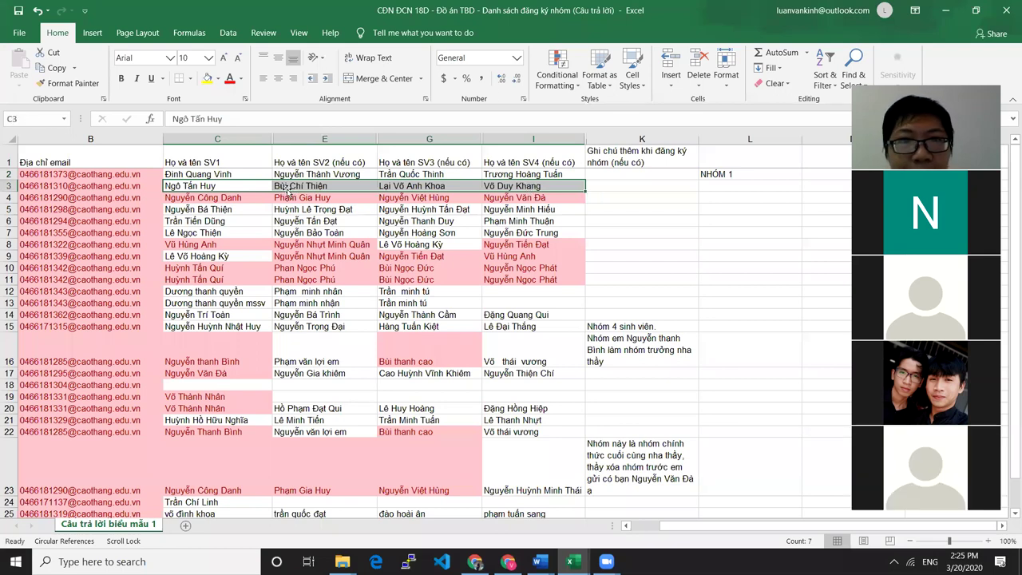
double_click(738, 186)
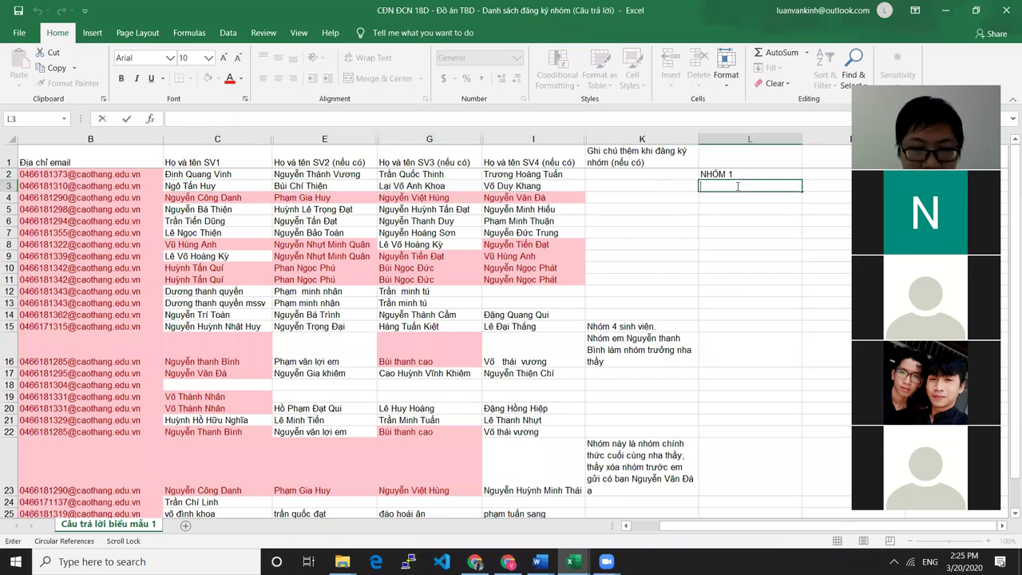
text(NHÓM 2)
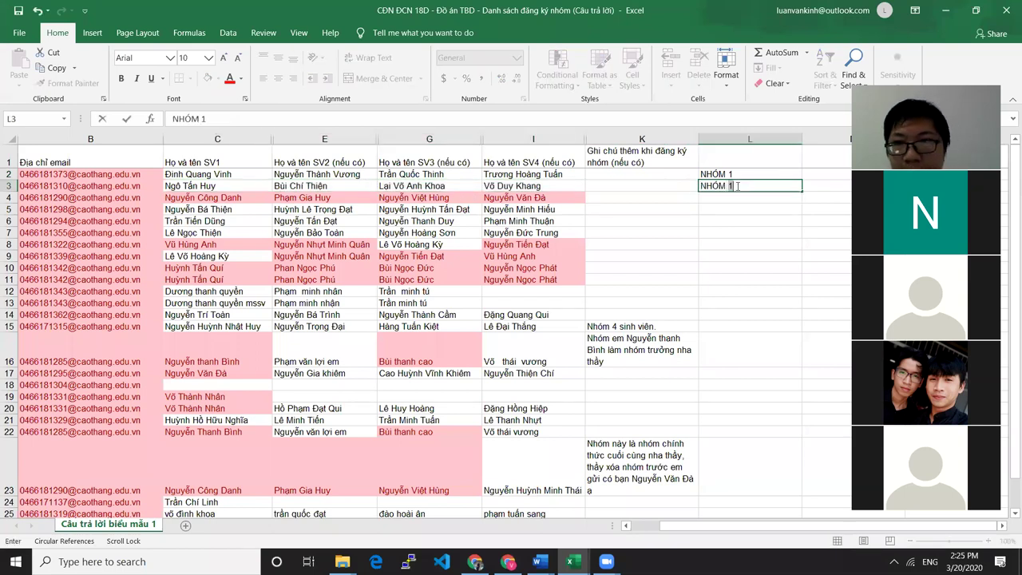
key(Return)
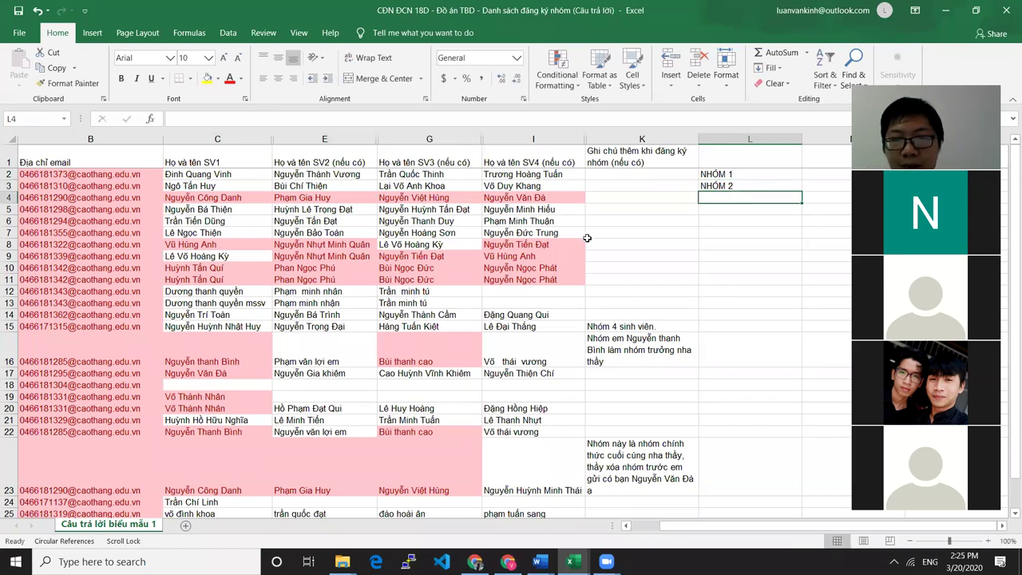
scroll(583, 237, down, 1)
scroll(678, 215, up, 1)
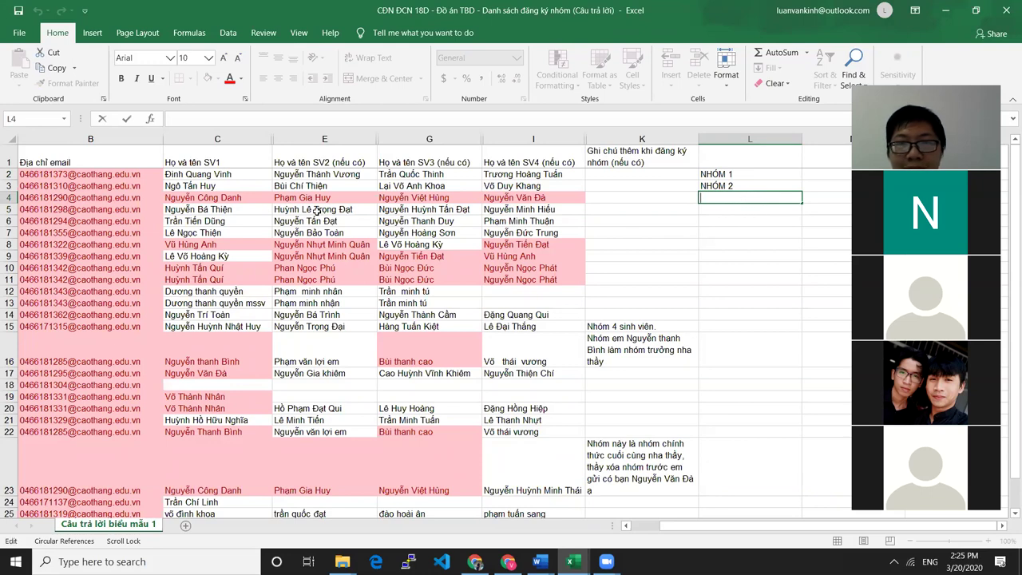
Check row 4's four member names, then delete the pink-highlighted duplicate row 4
key(Escape)
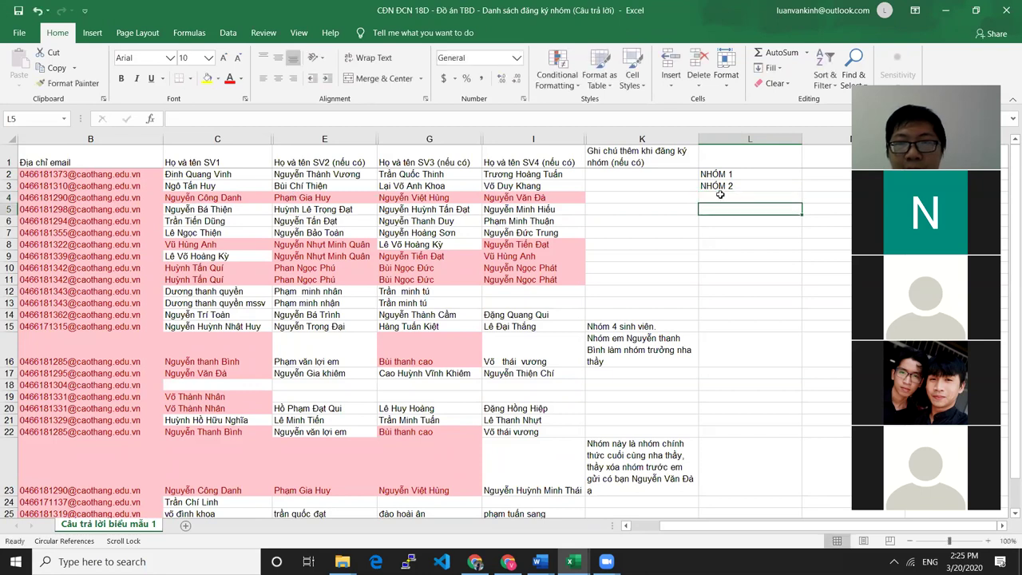
click(185, 197)
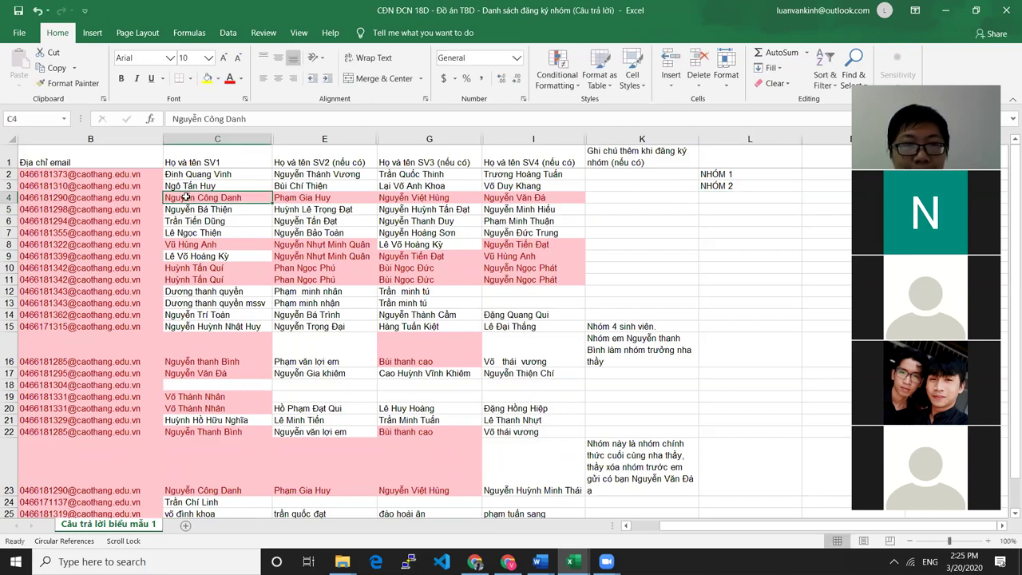
click(335, 197)
click(466, 197)
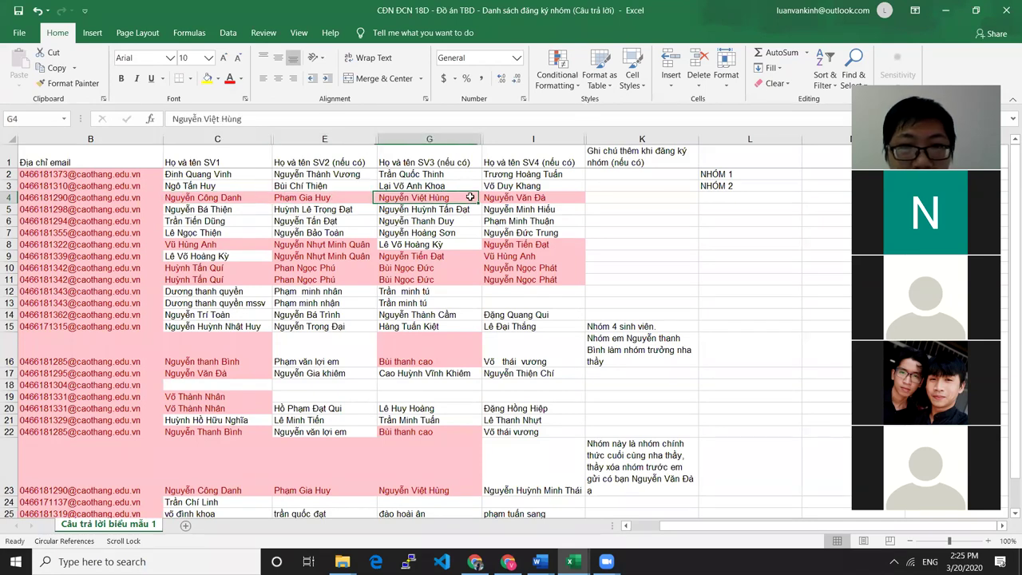
click(538, 196)
drag(237, 201, 566, 198)
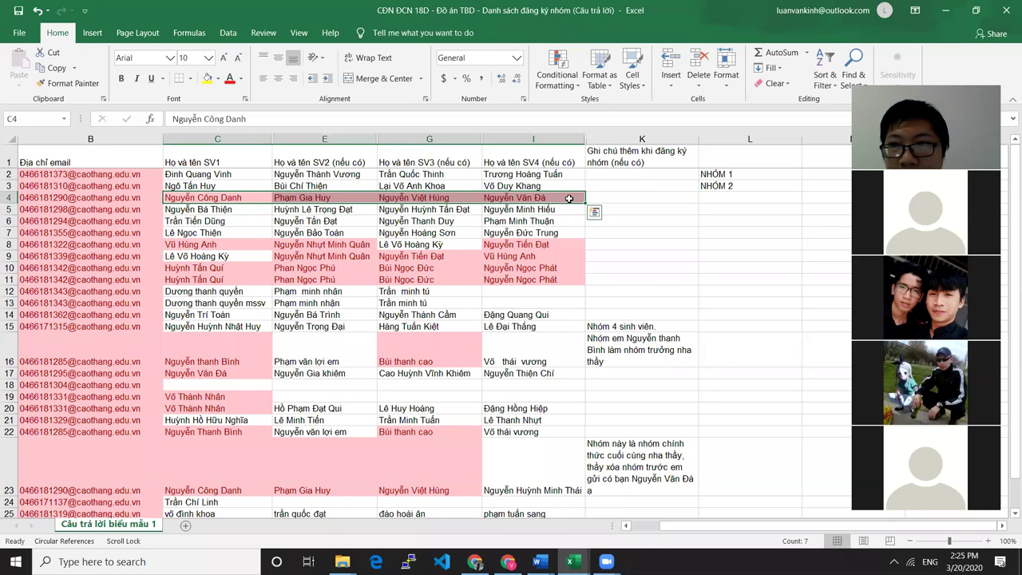
click(8, 196)
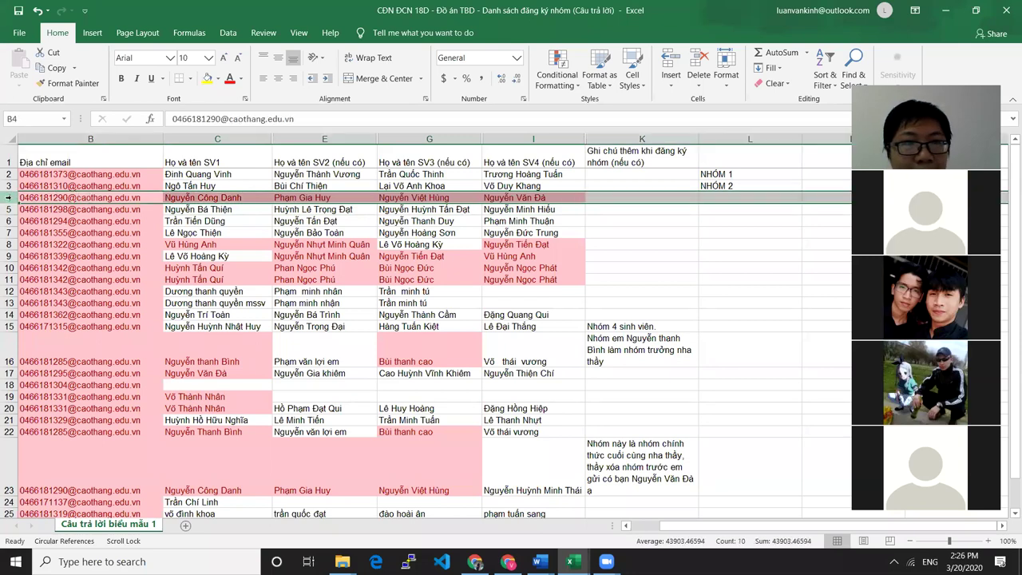
right_click(8, 197)
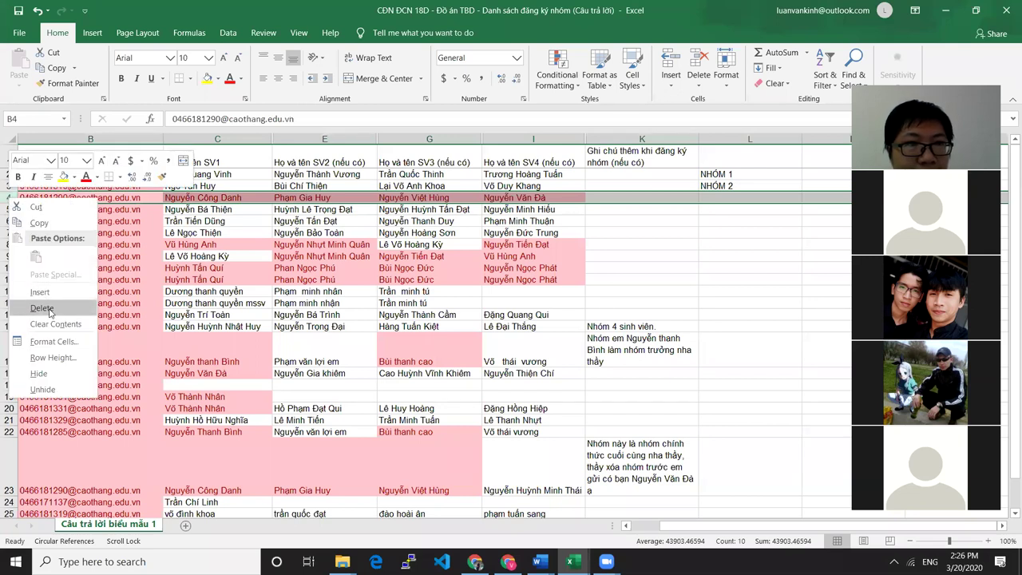
click(43, 308)
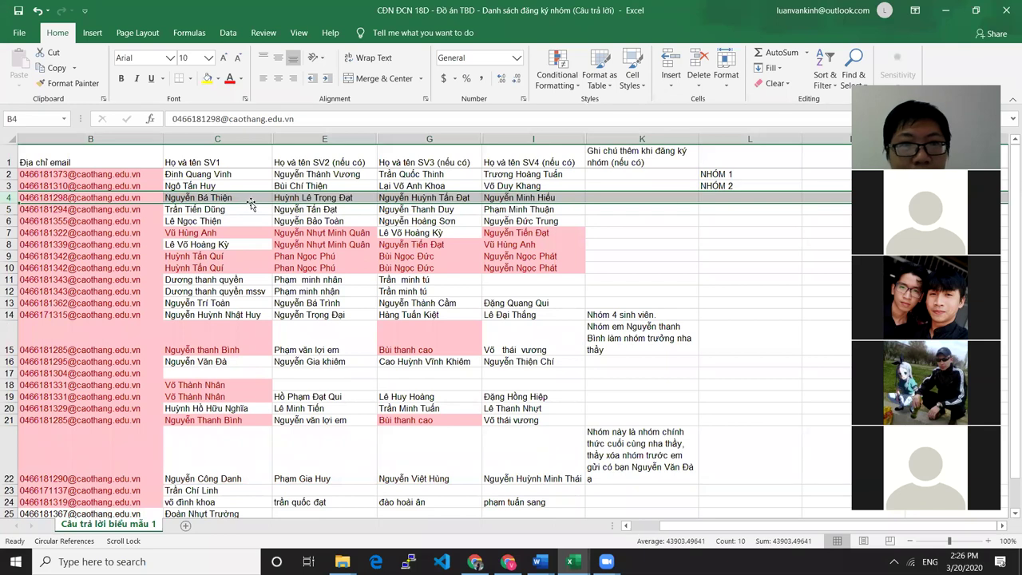
click(216, 198)
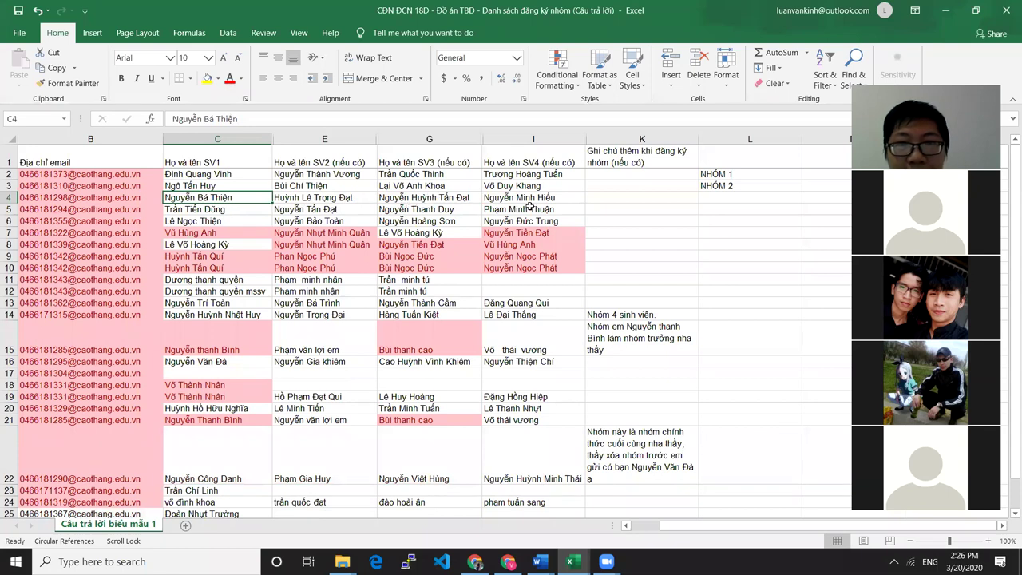
Label the group in row 4 as NHÓM 3 in cell L4
double_click(728, 199)
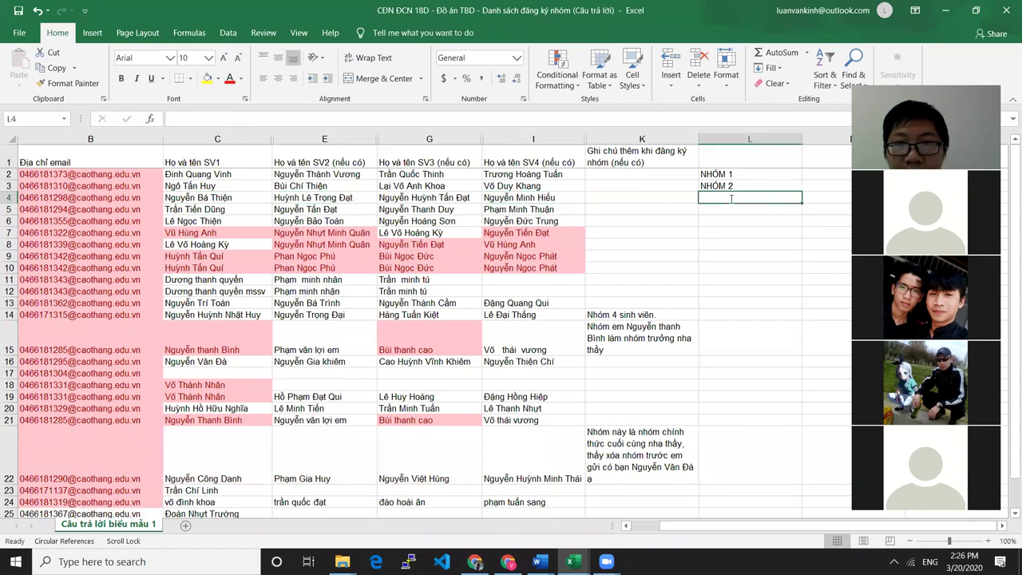
text(N)
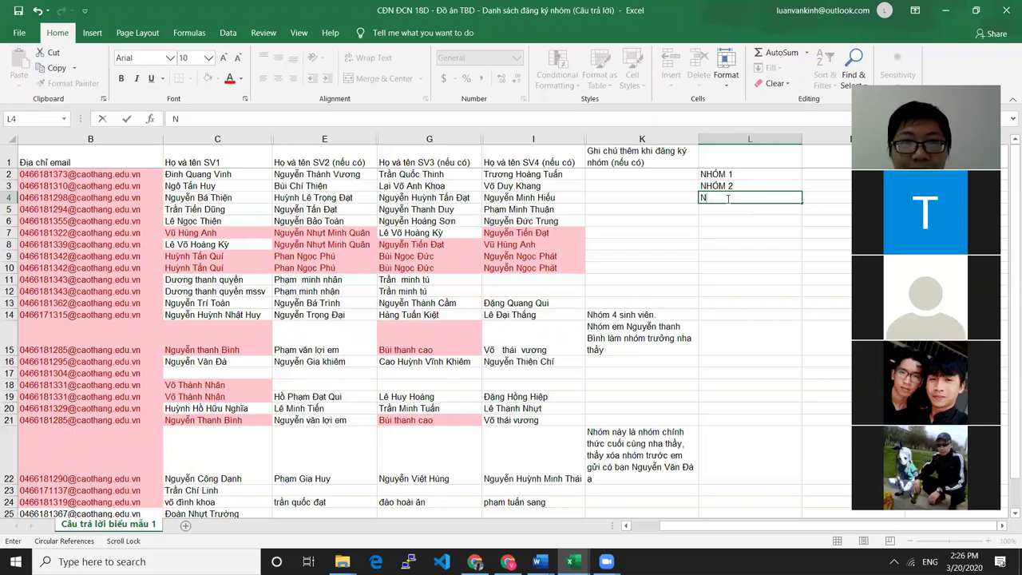
text(HOM)
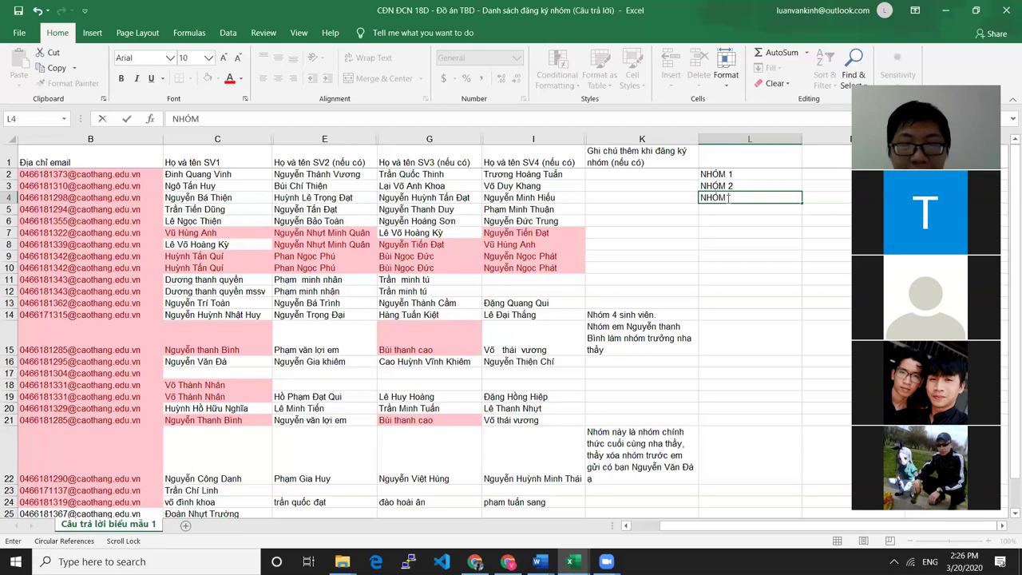
text( 3)
key(Return)
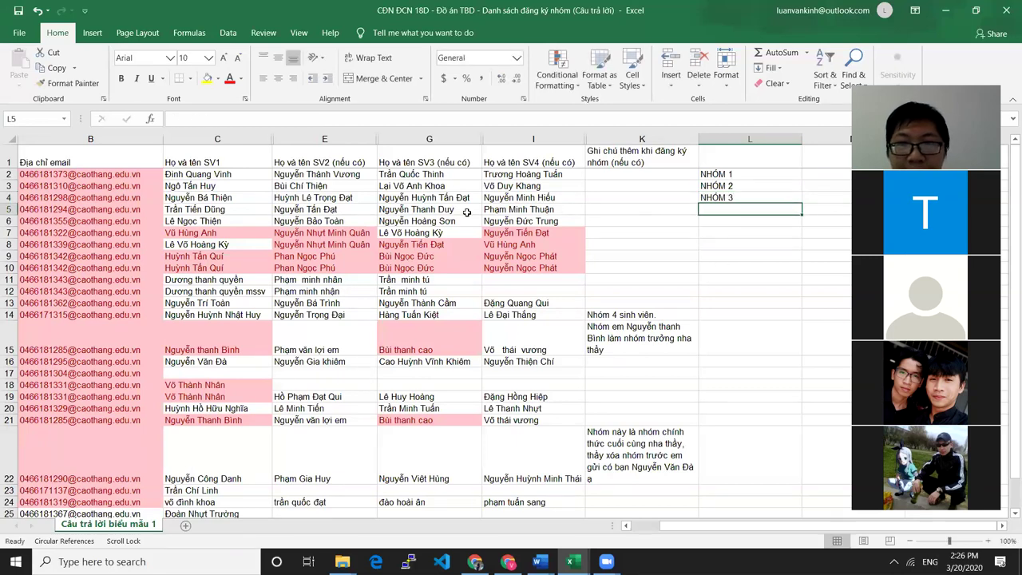
Review row 5's four members and label the group NHÓM 4 in L5
click(206, 210)
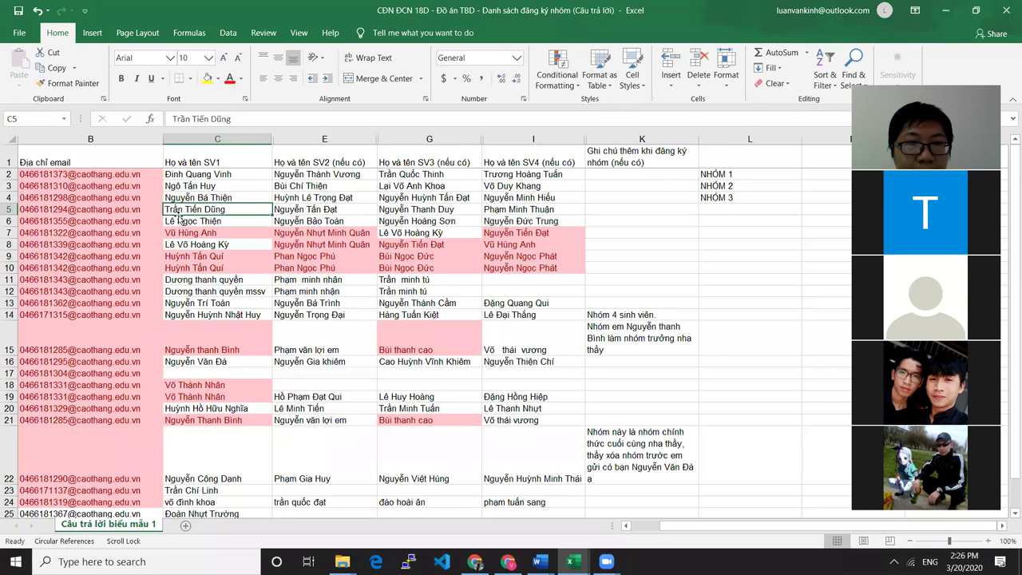
click(313, 211)
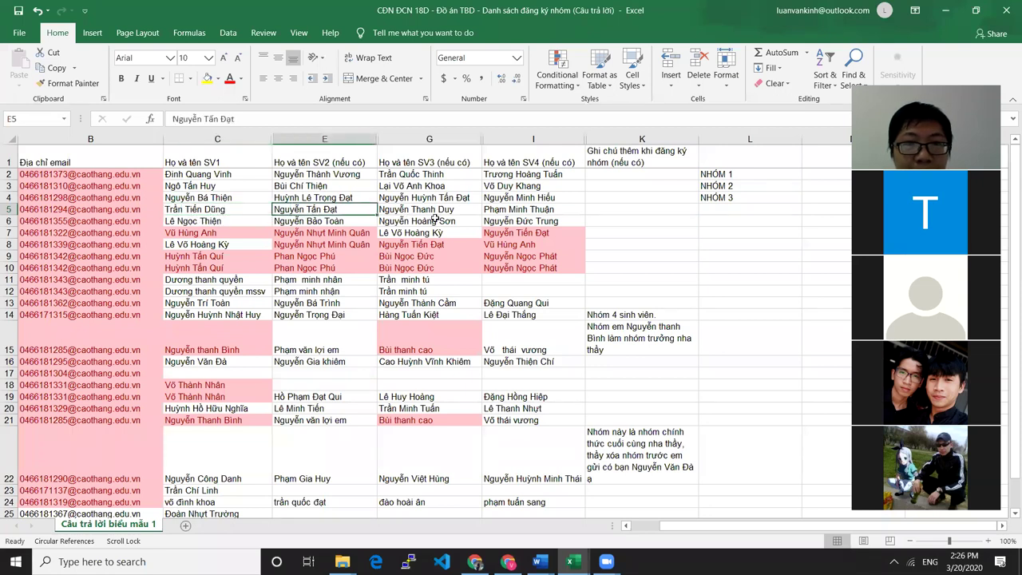
click(451, 209)
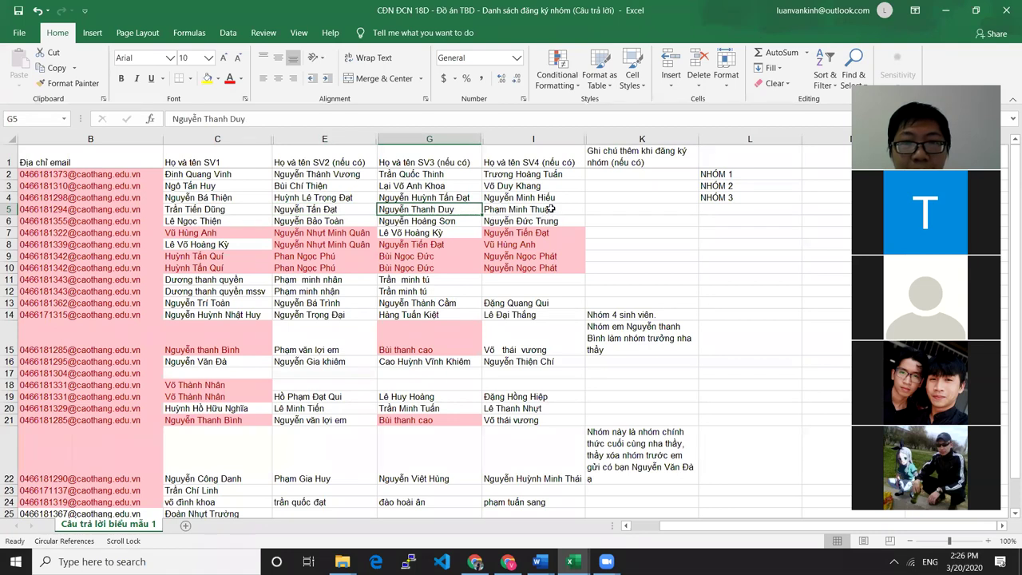
click(549, 210)
double_click(717, 208)
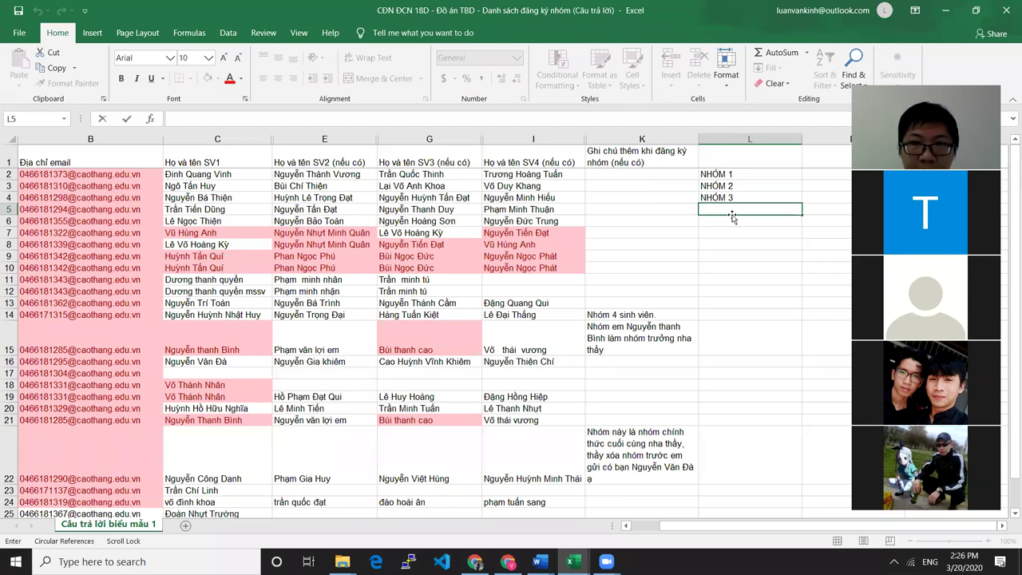
text(NHÓM 4)
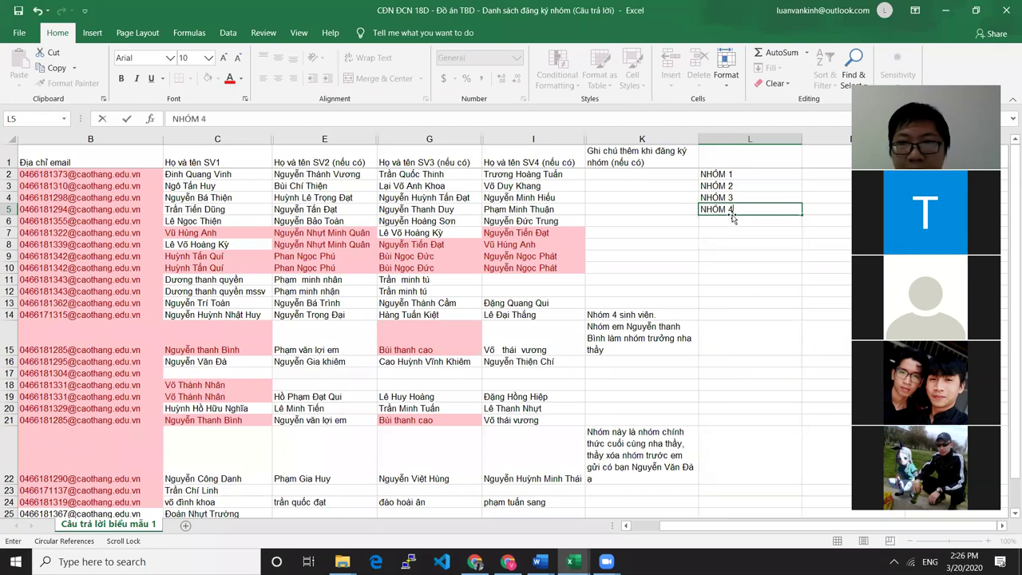
key(Return)
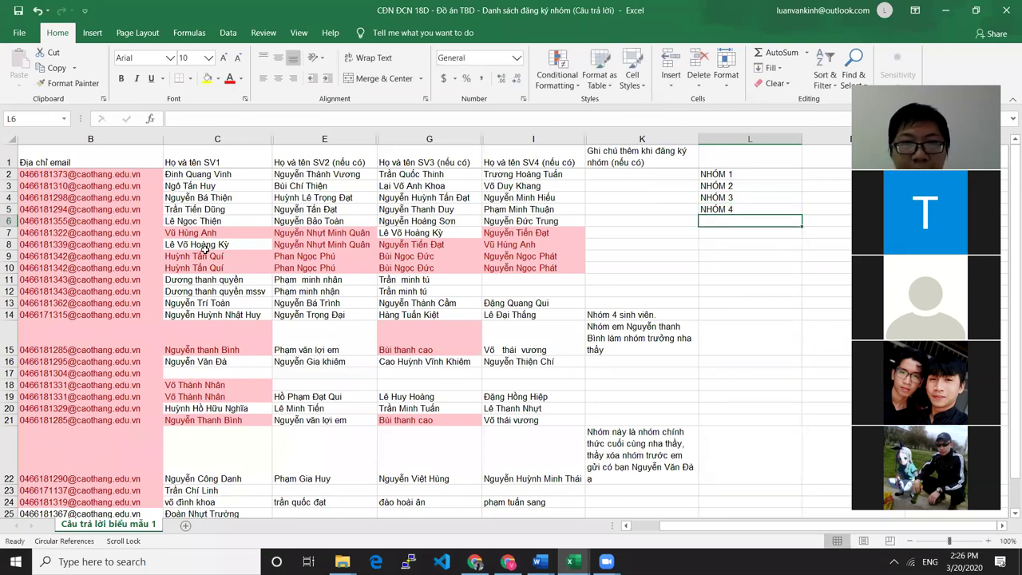
Review row 6's four students and label the group NHÓM 5 in L6
click(191, 226)
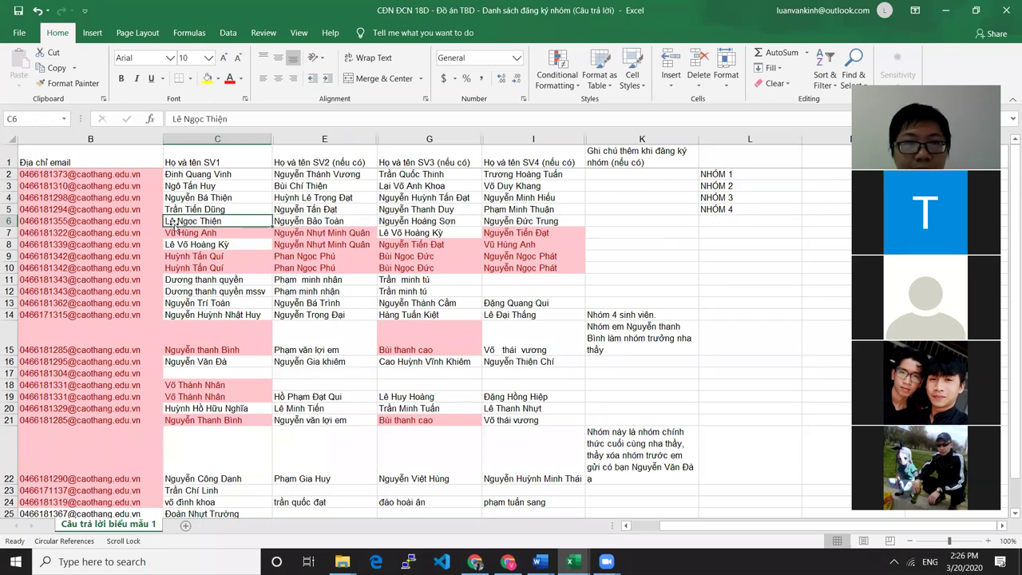
click(359, 222)
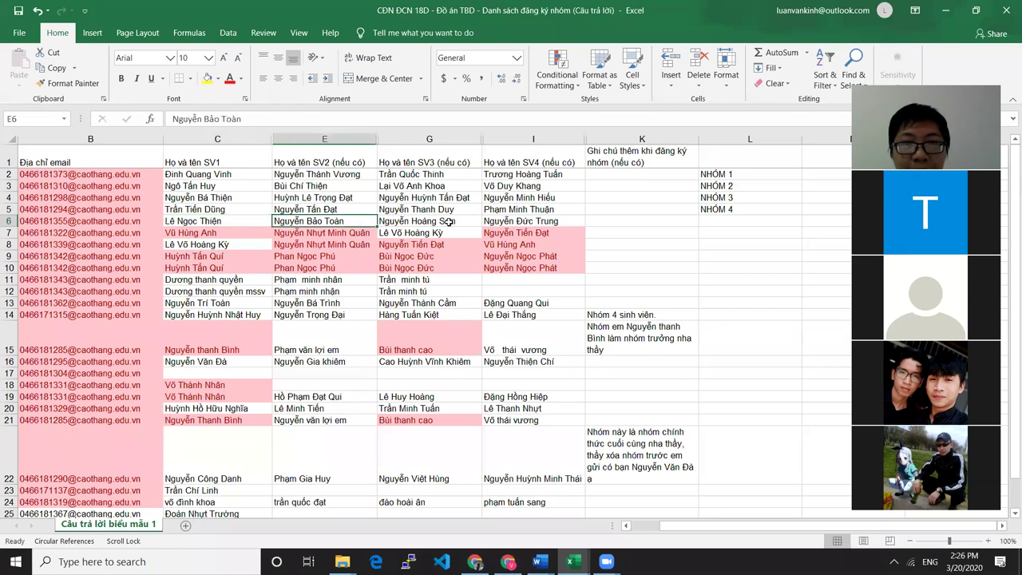
click(445, 223)
click(555, 224)
double_click(725, 221)
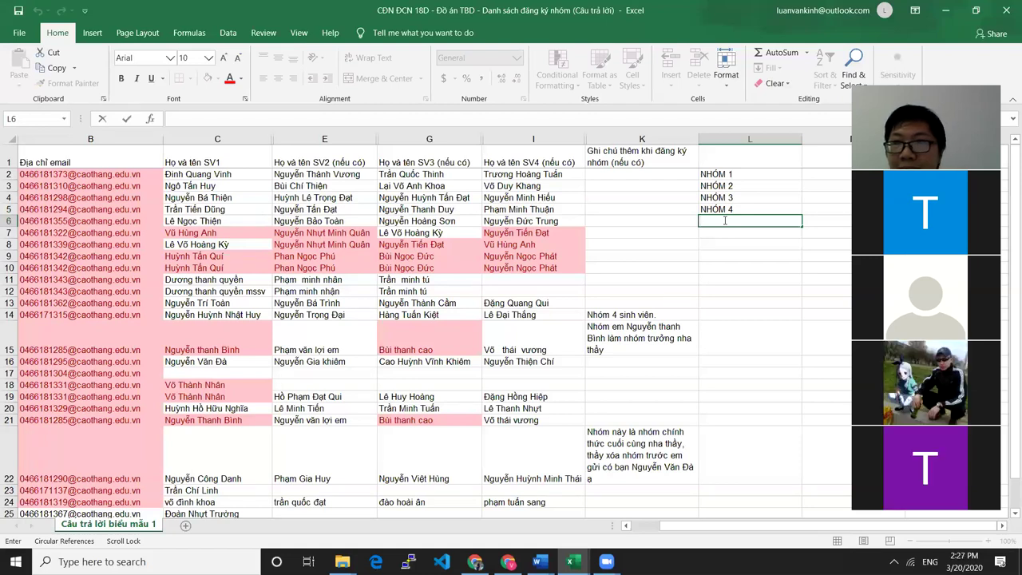
text(NHO)
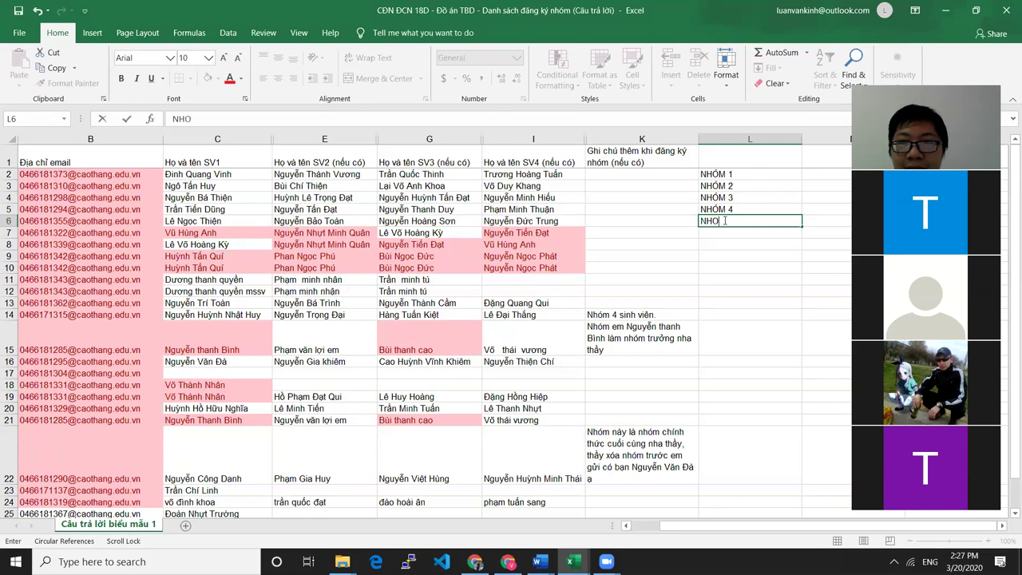
text(MC 5)
key(Return)
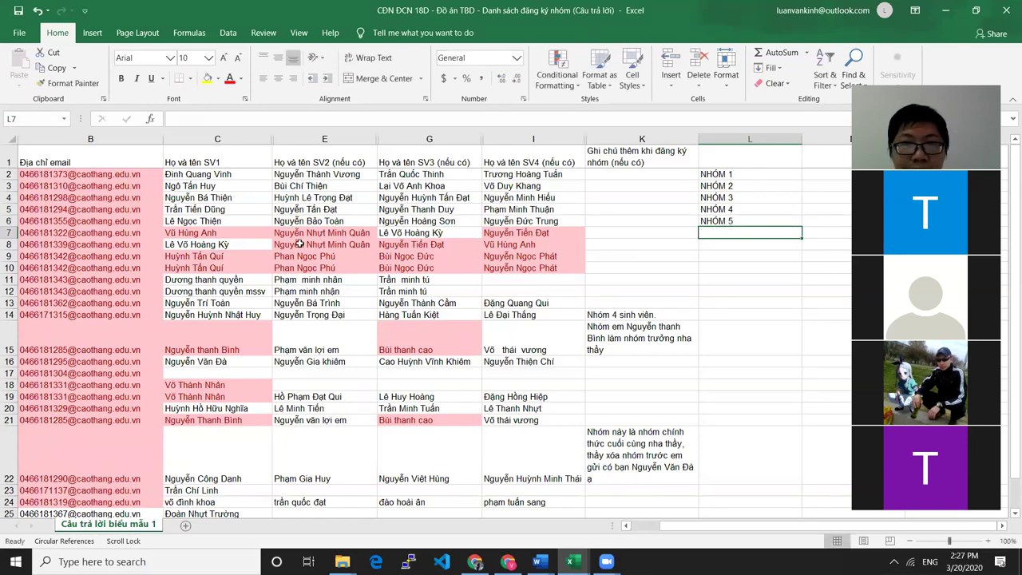
click(189, 232)
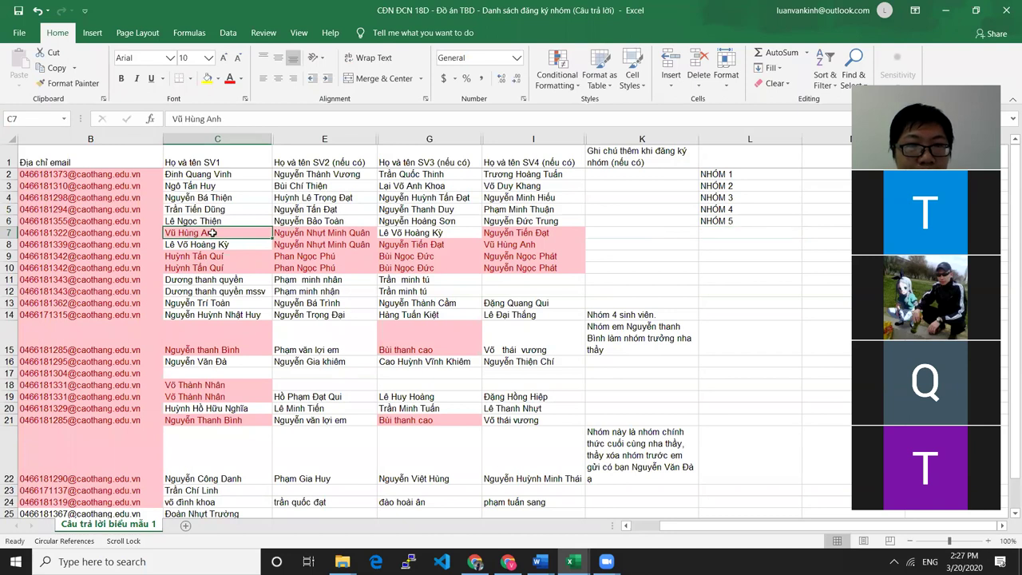
click(355, 235)
click(541, 241)
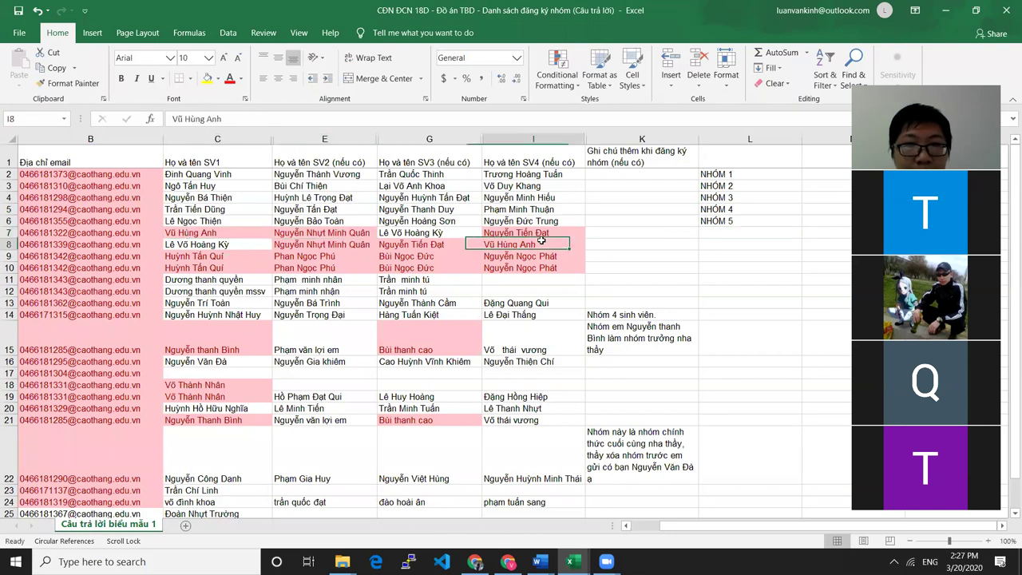
click(208, 232)
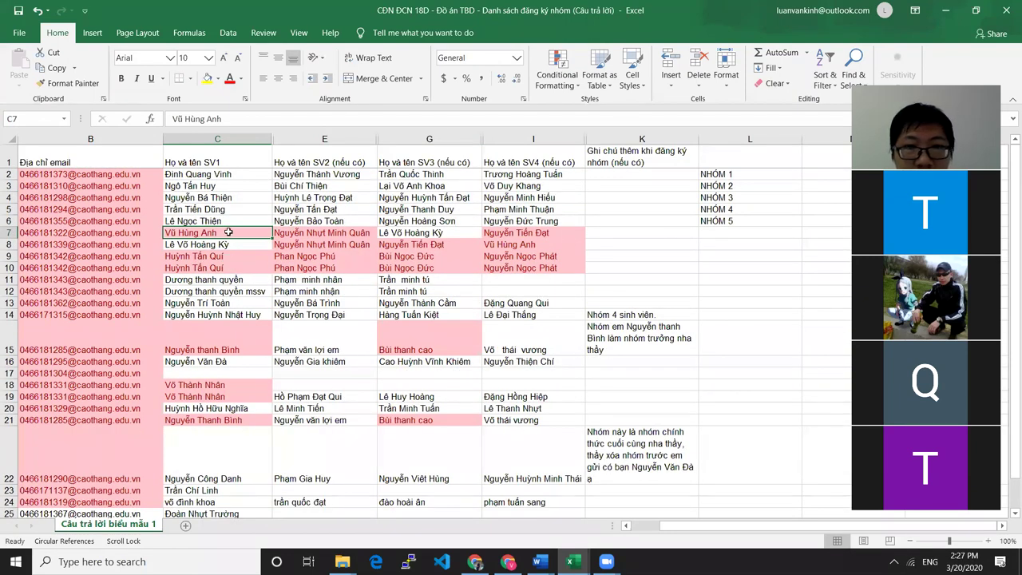
click(322, 233)
click(230, 235)
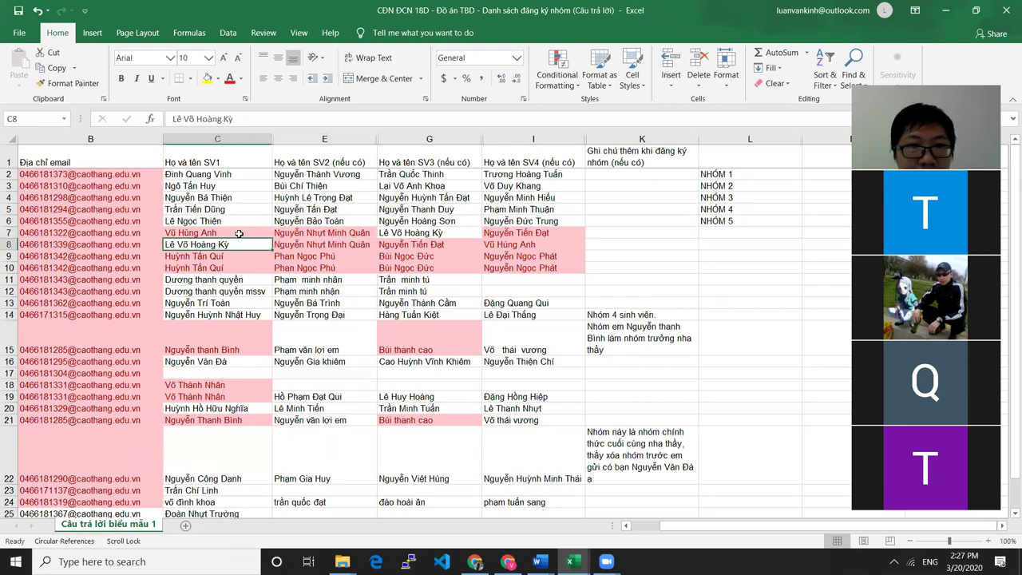
double_click(243, 232)
key(ctrl+shift+Left)
key(ctrl+shift+Left)
key(ctrl+shift+Left)
key(ctrl+c)
click(322, 244)
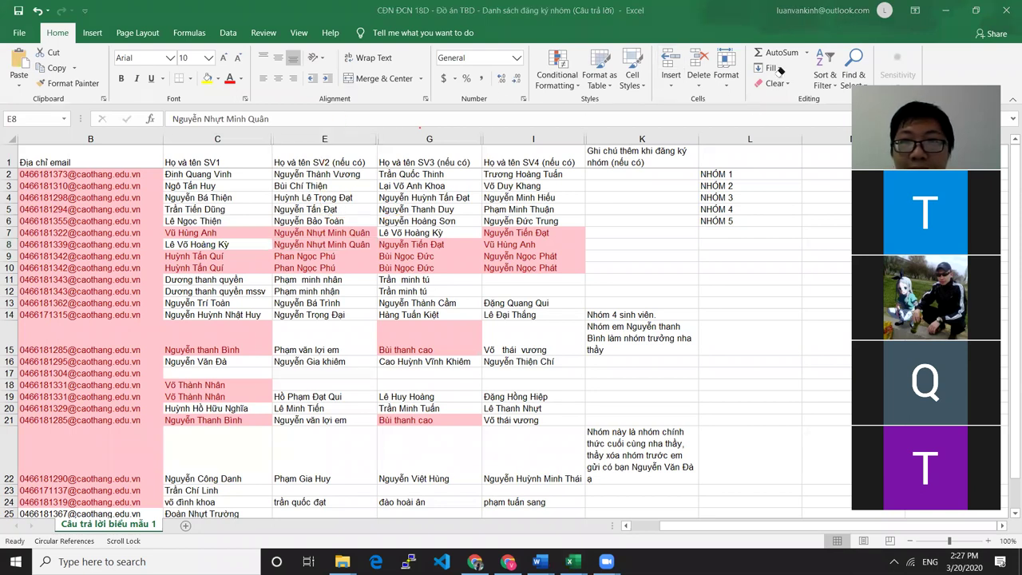
click(231, 220)
key(ctrl+f)
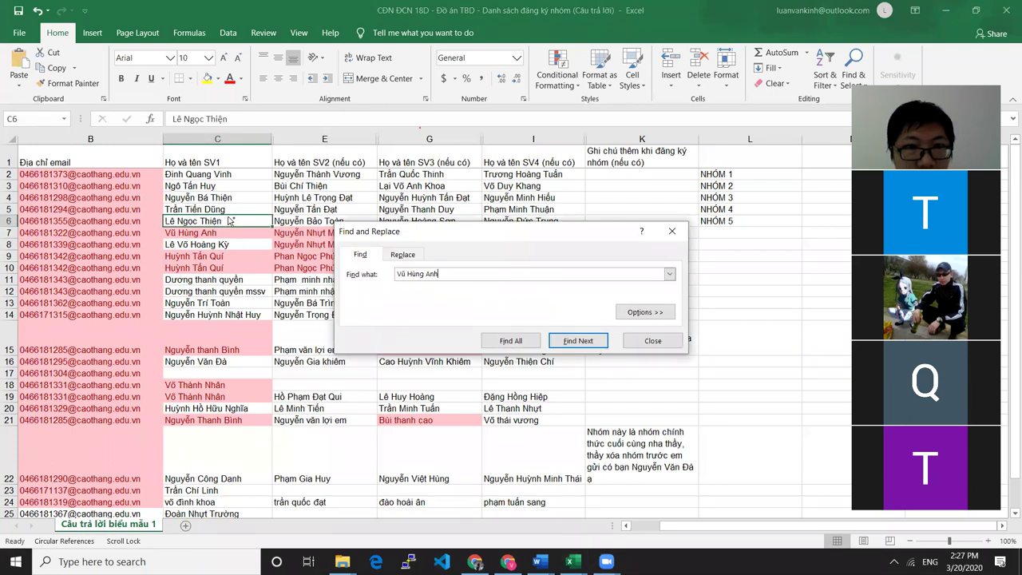
key(Return)
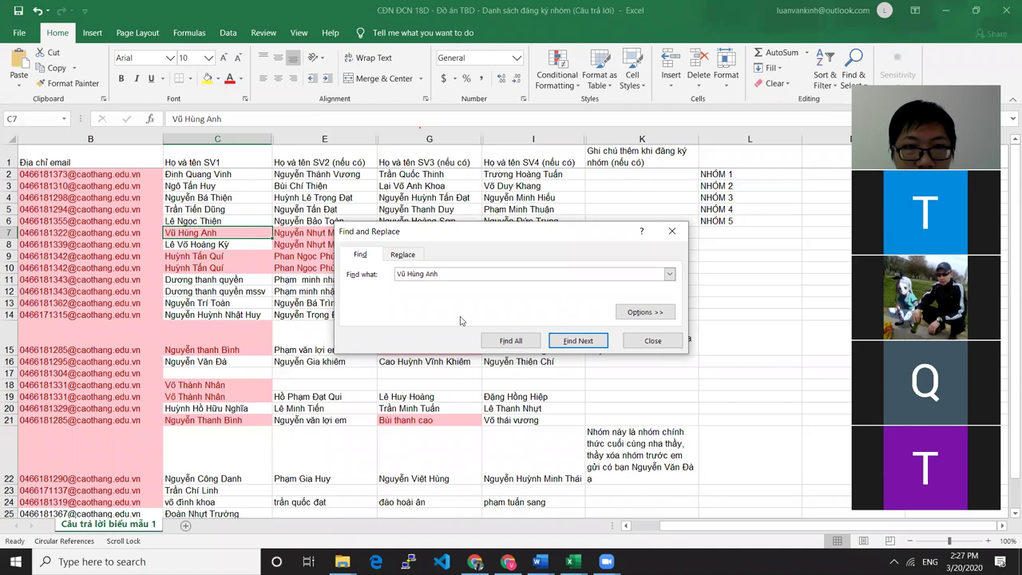
click(579, 343)
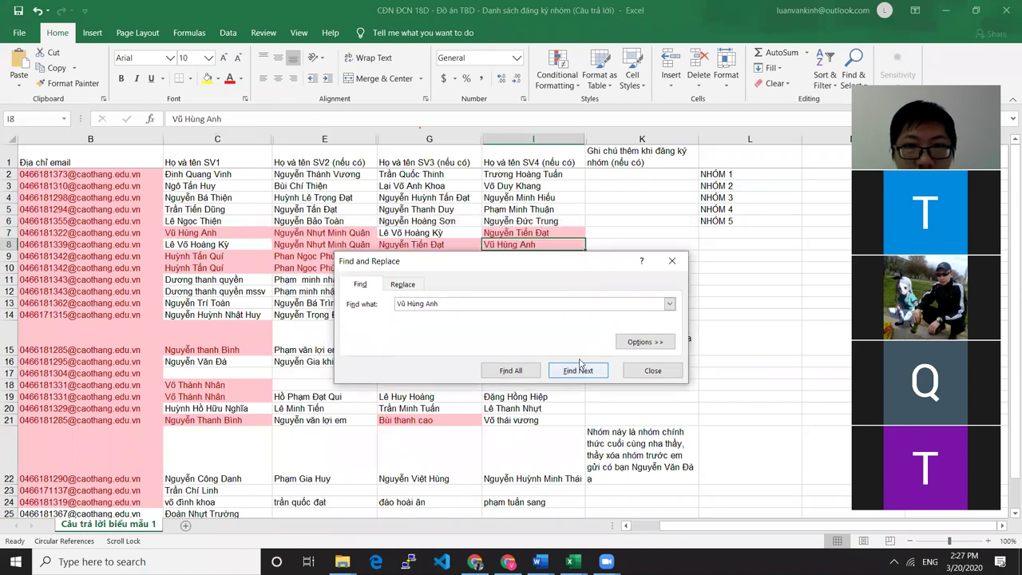
drag(489, 263, 423, 330)
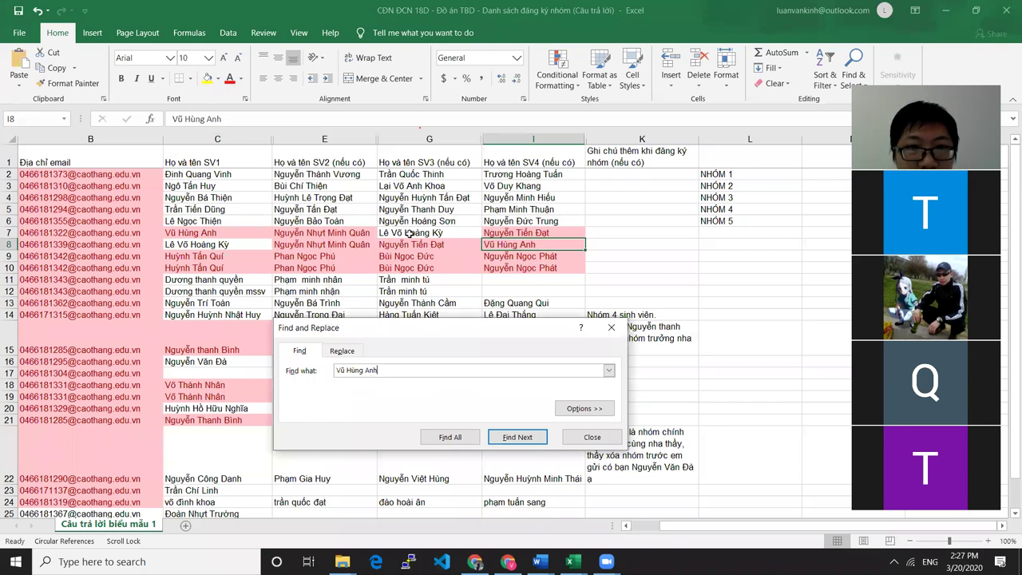
click(588, 434)
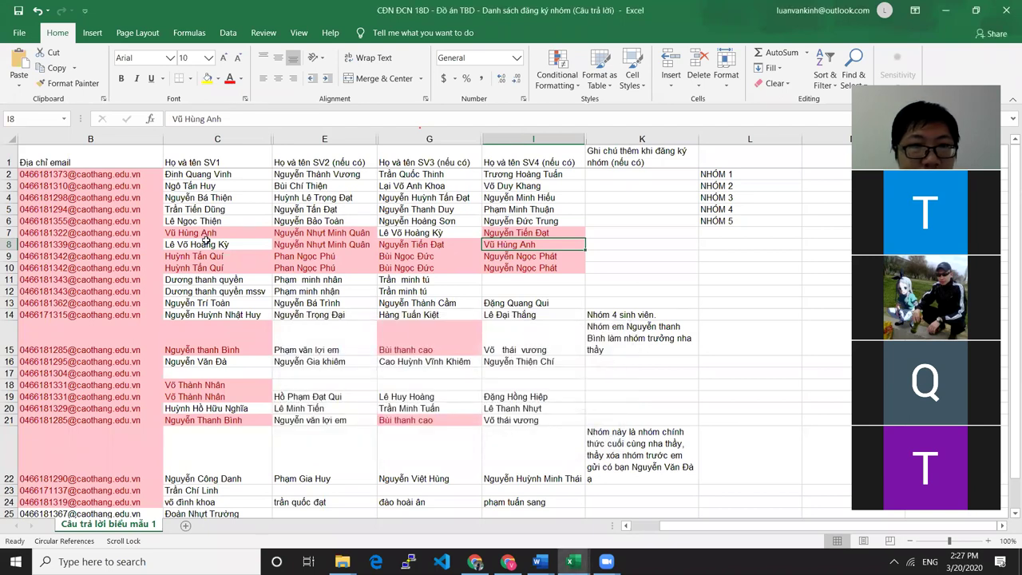
click(8, 245)
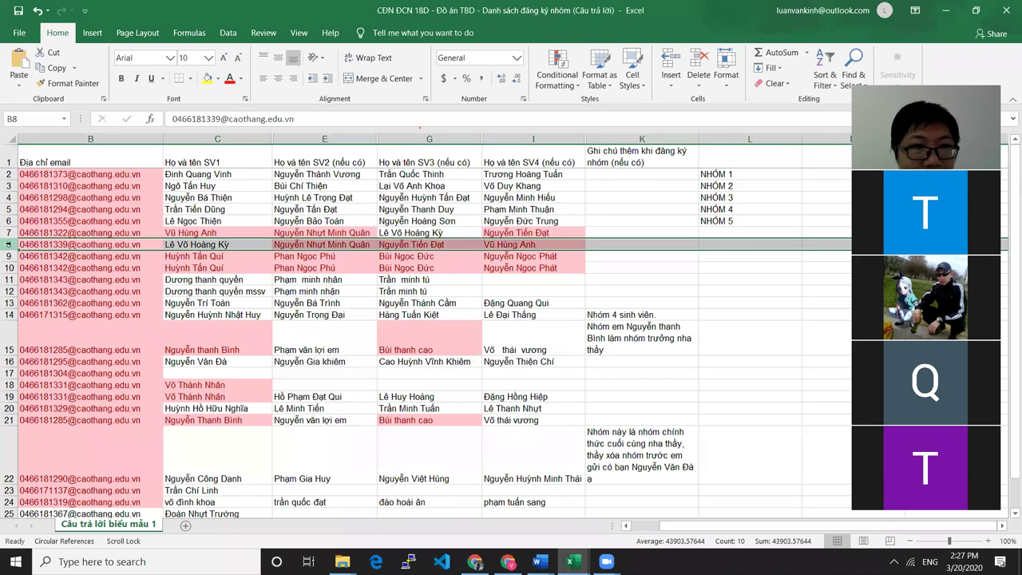
Delete duplicate row 8, then label row 7's group NHÓM 6 in cell L7
right_click(8, 245)
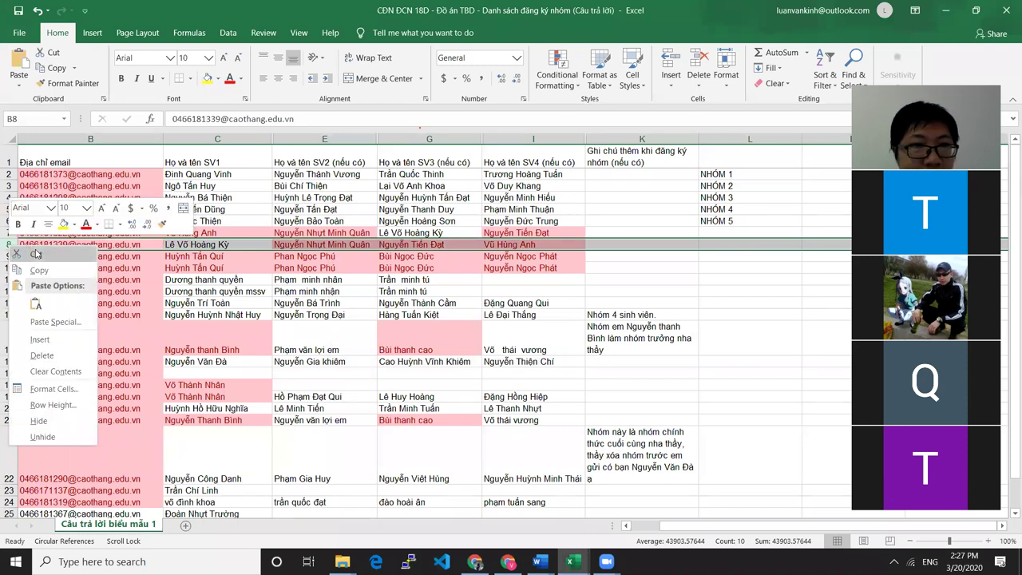
click(69, 357)
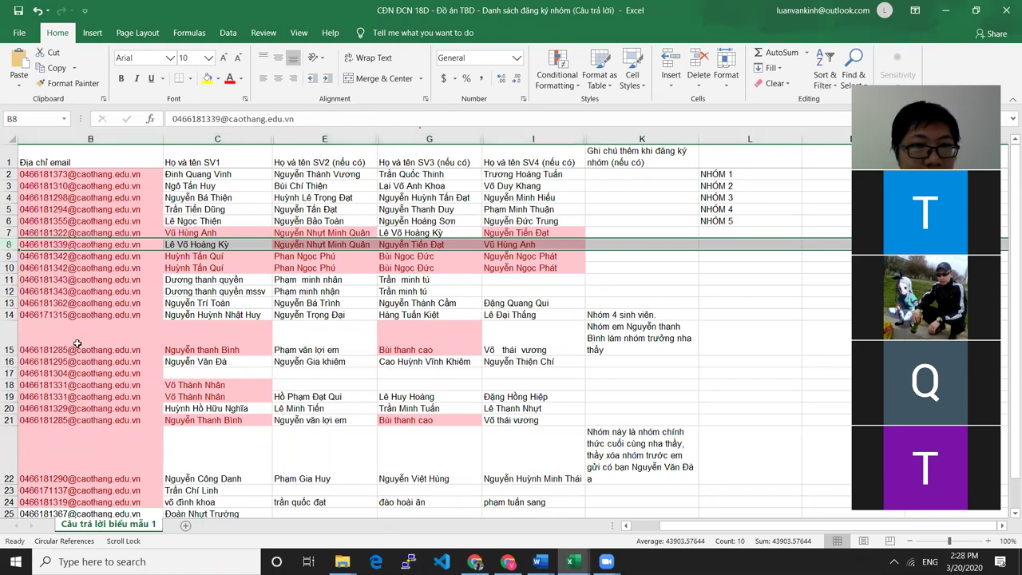
click(255, 233)
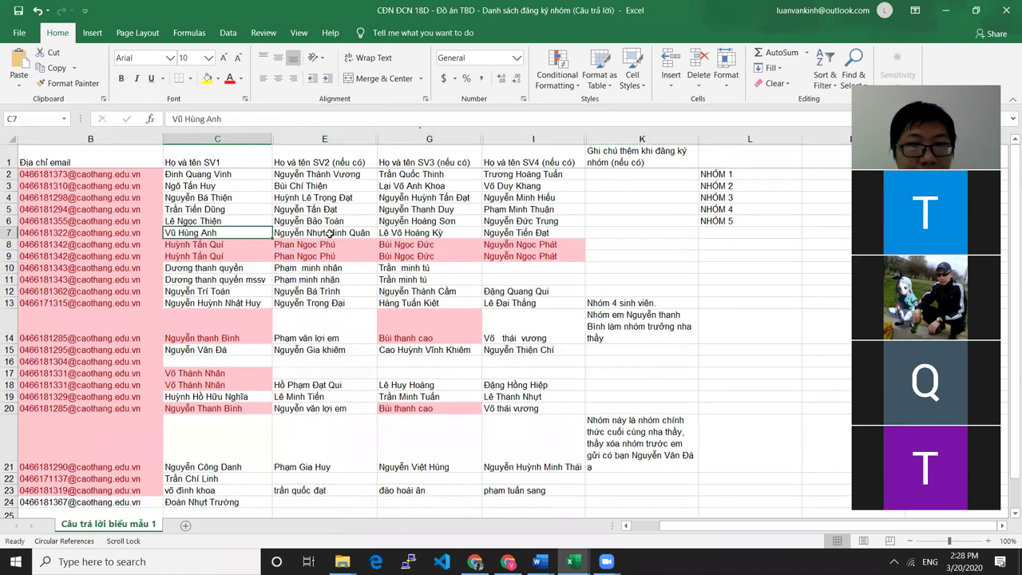
click(361, 232)
click(432, 232)
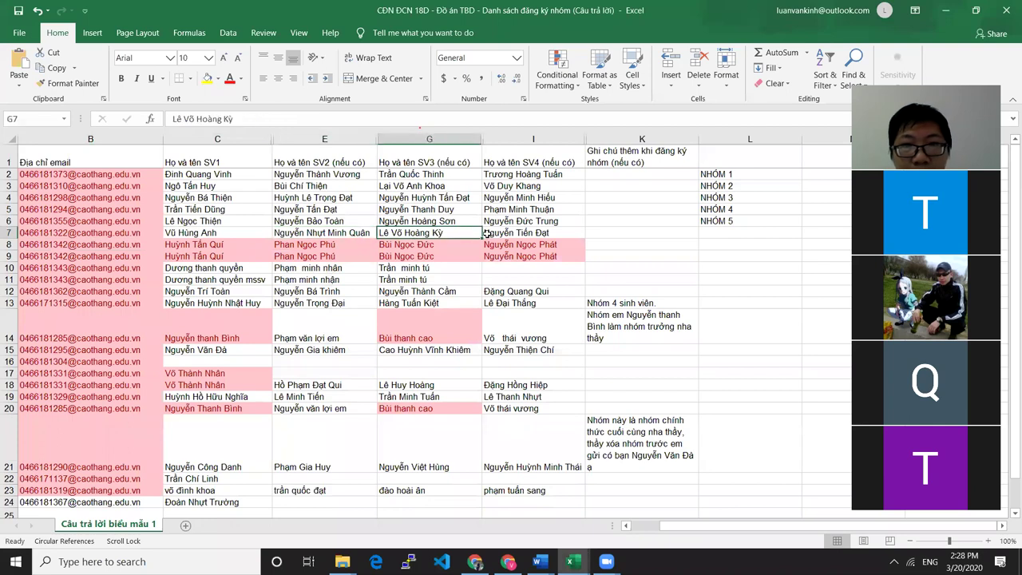
click(545, 234)
double_click(707, 232)
text(NHÓM)
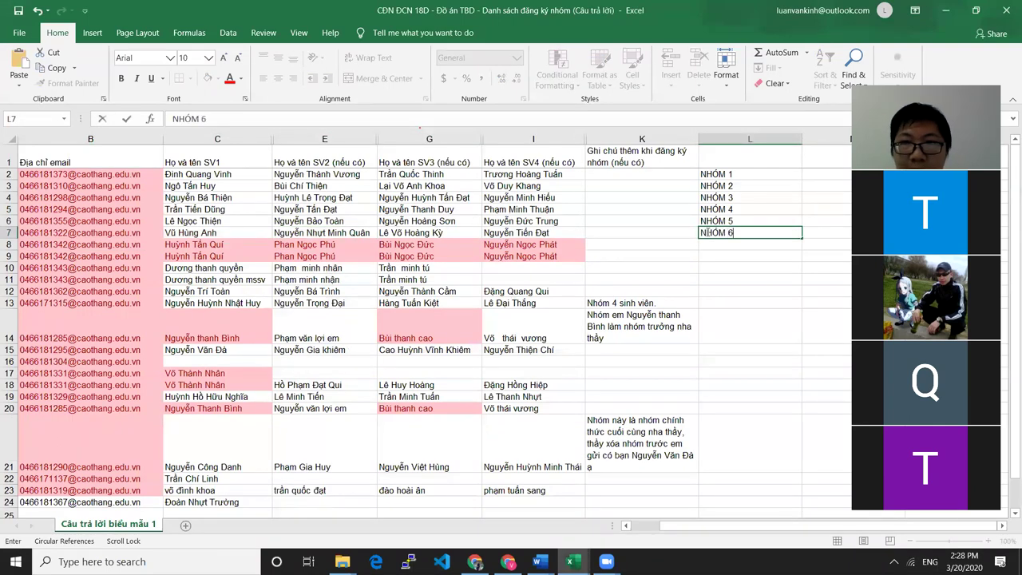
text( 6)
click(753, 254)
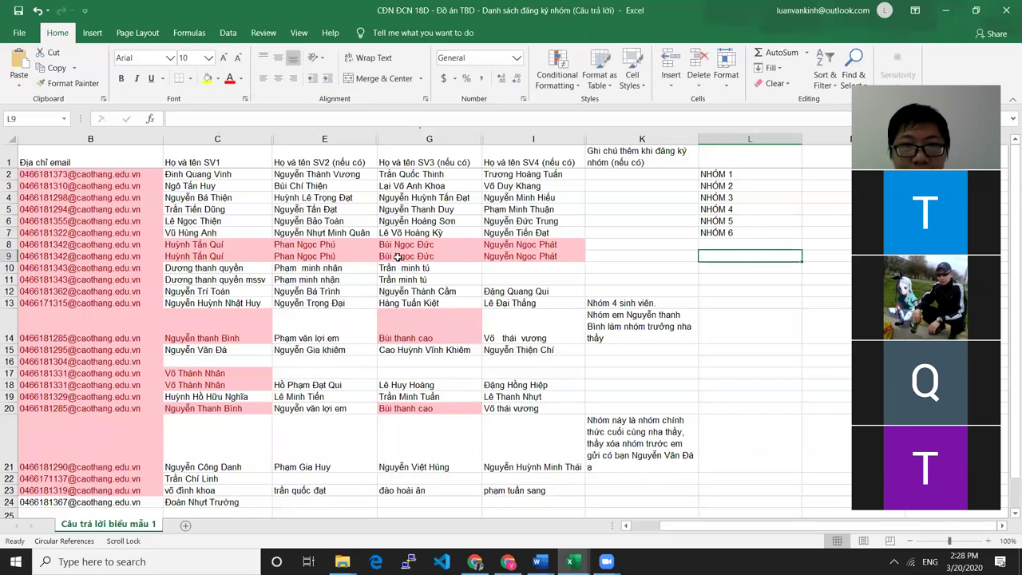
Delete the repeated registration in row 9
click(197, 246)
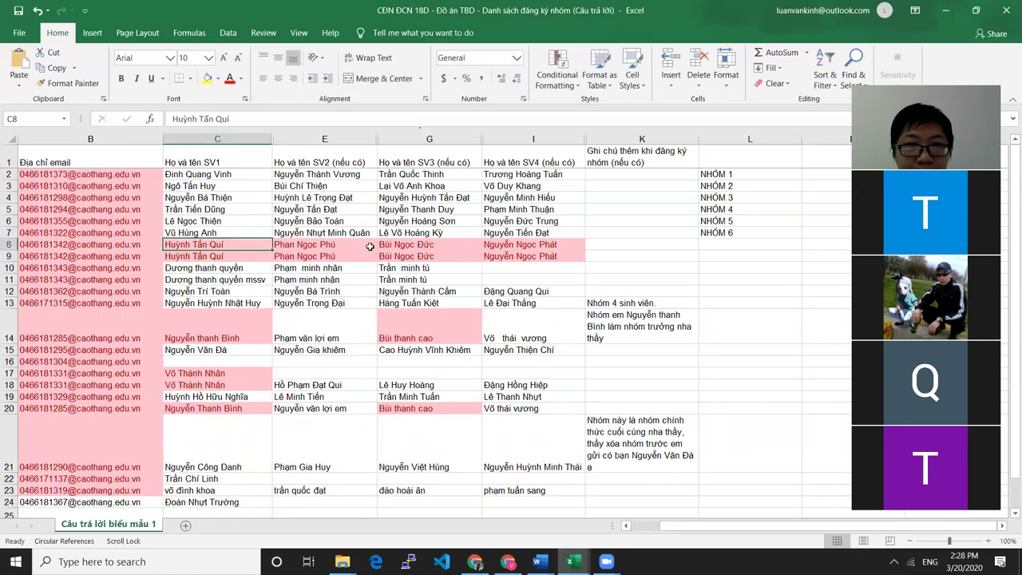
click(8, 244)
click(9, 255)
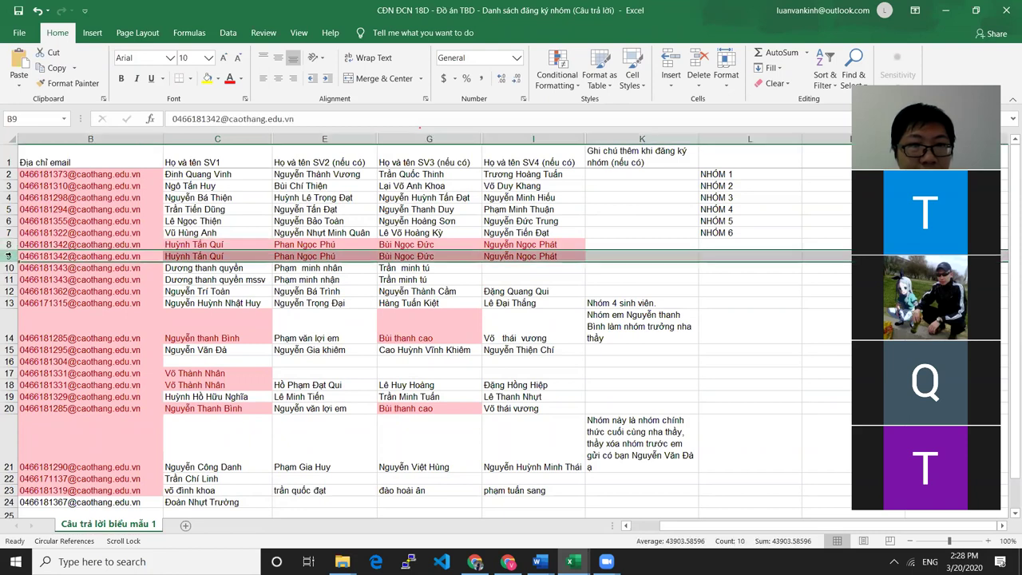
right_click(9, 256)
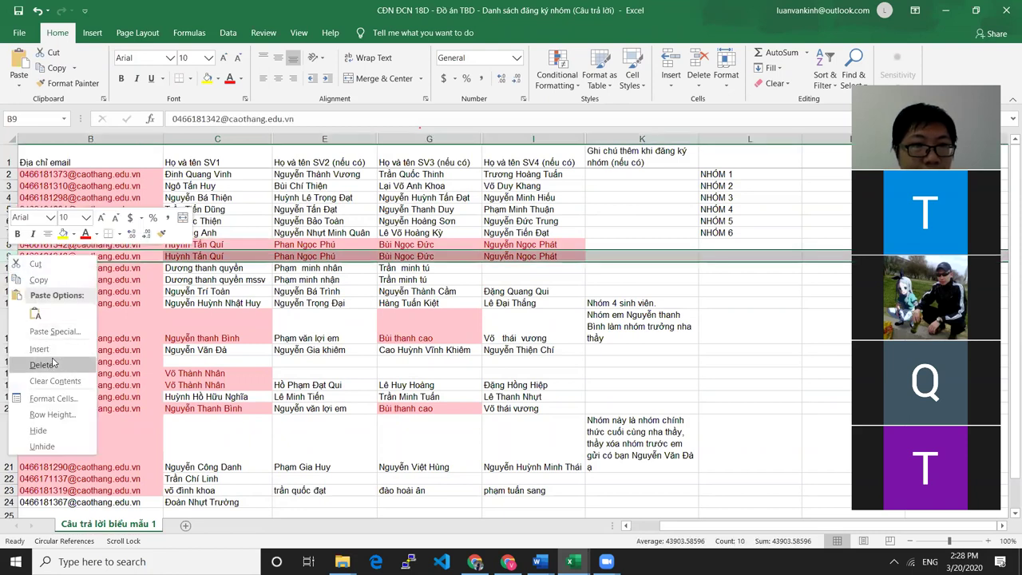
click(114, 348)
click(204, 246)
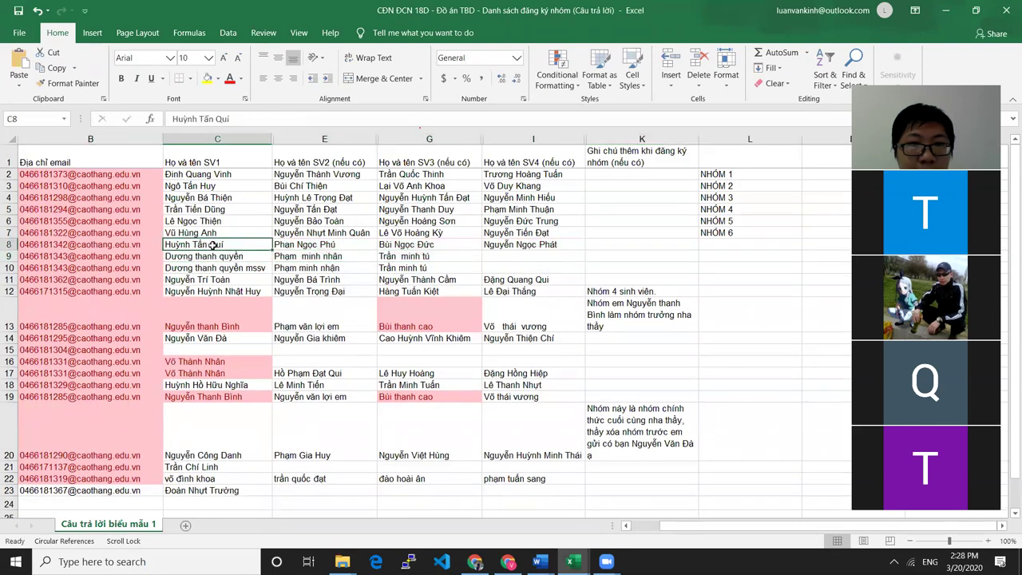
Review row 8's students and label the group NHÓM 7 in cell L8
click(727, 244)
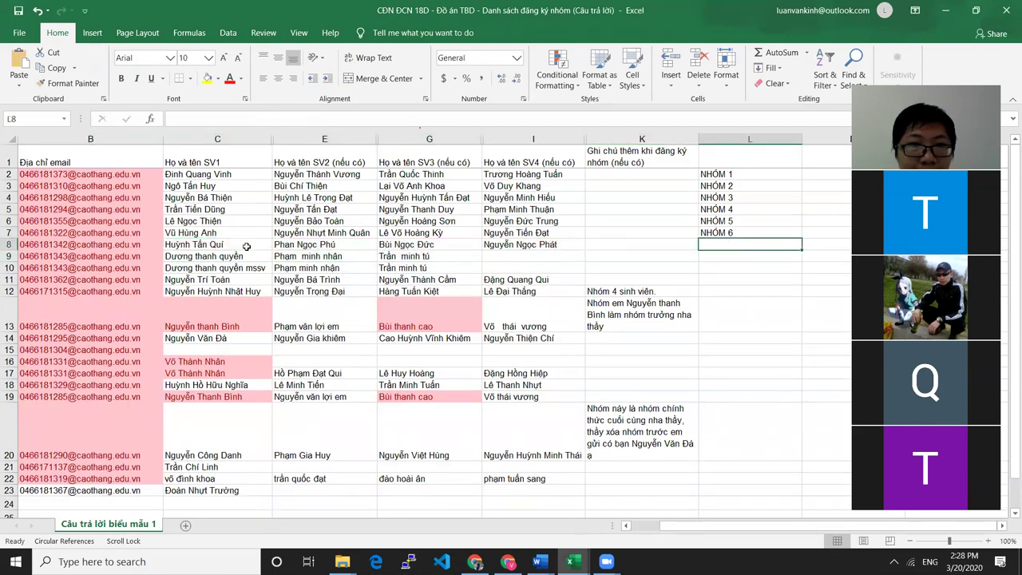
click(328, 245)
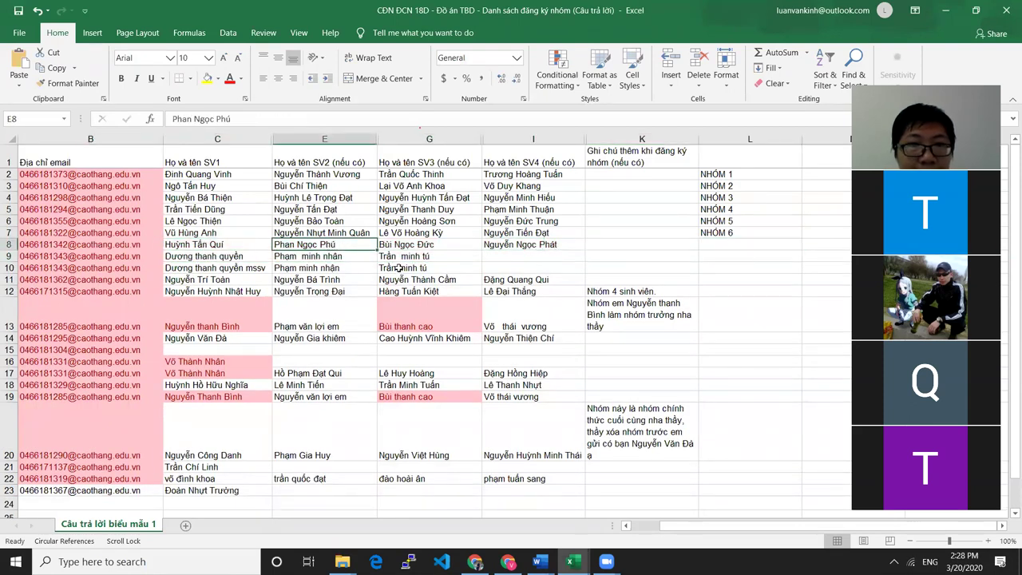
click(444, 246)
click(544, 246)
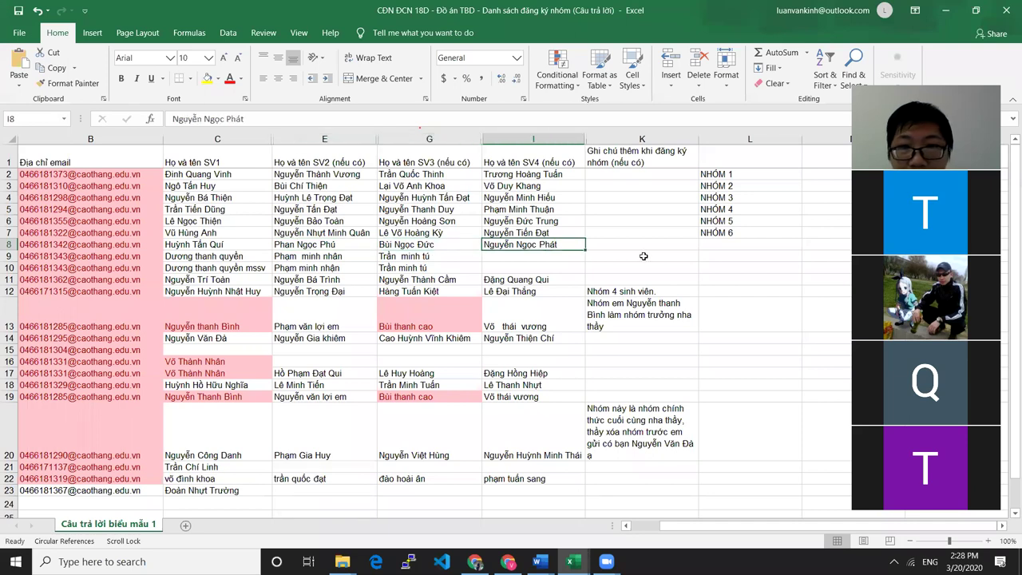
click(707, 246)
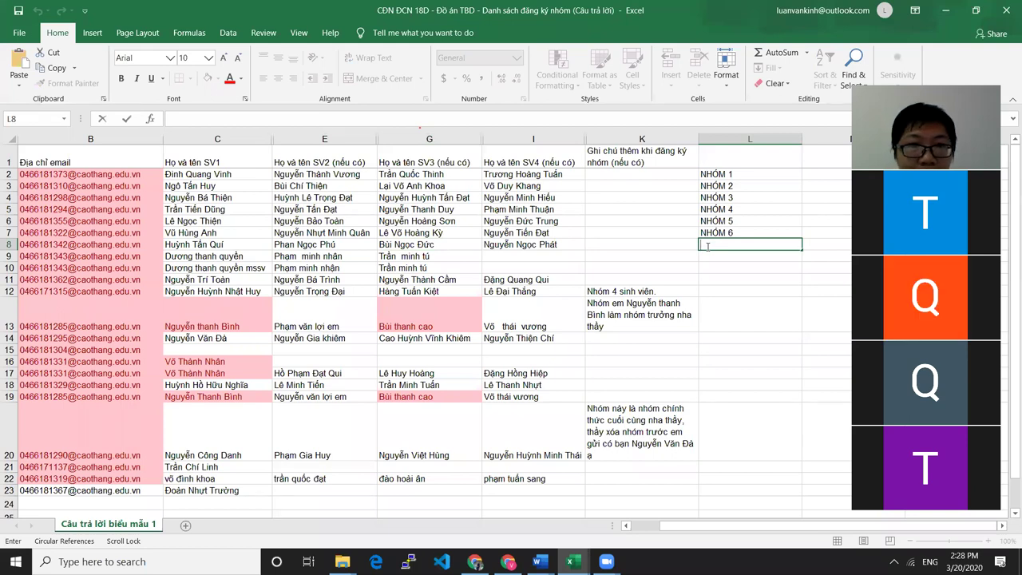
text(NHÓM 7)
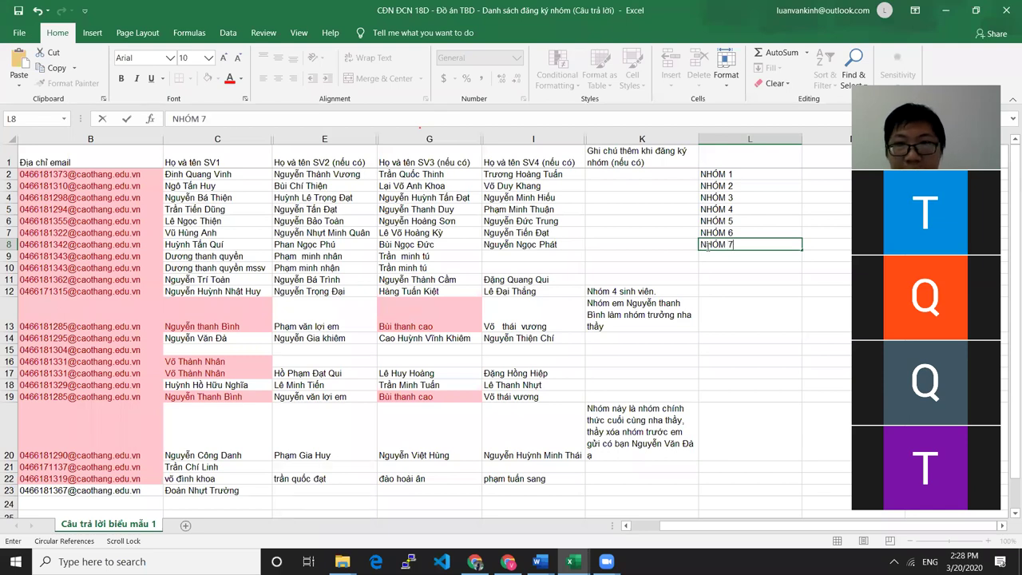
click(346, 257)
click(204, 257)
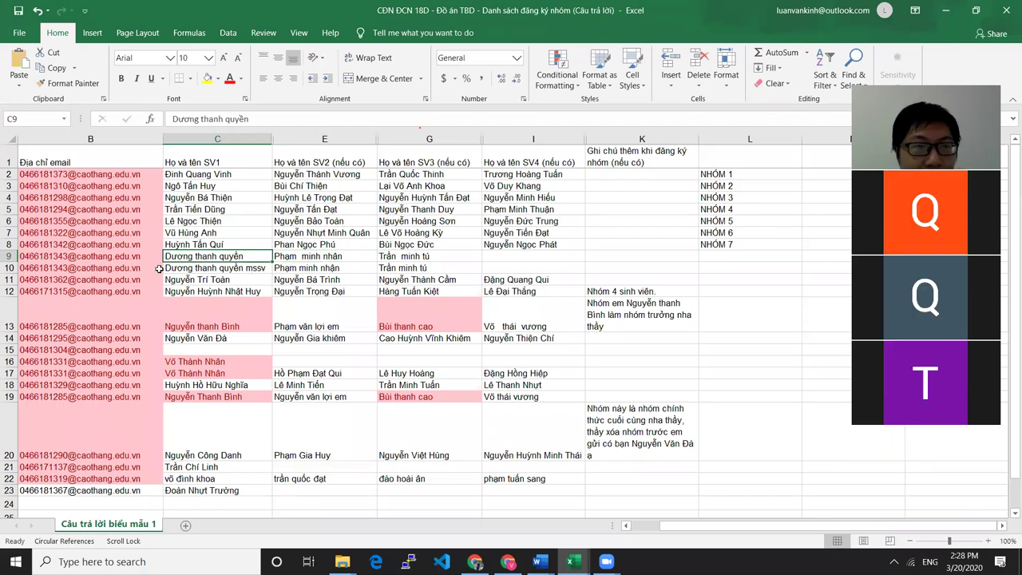
Capitalize the middle and last names in C9 with initials T and Q
drag(250, 260, 394, 266)
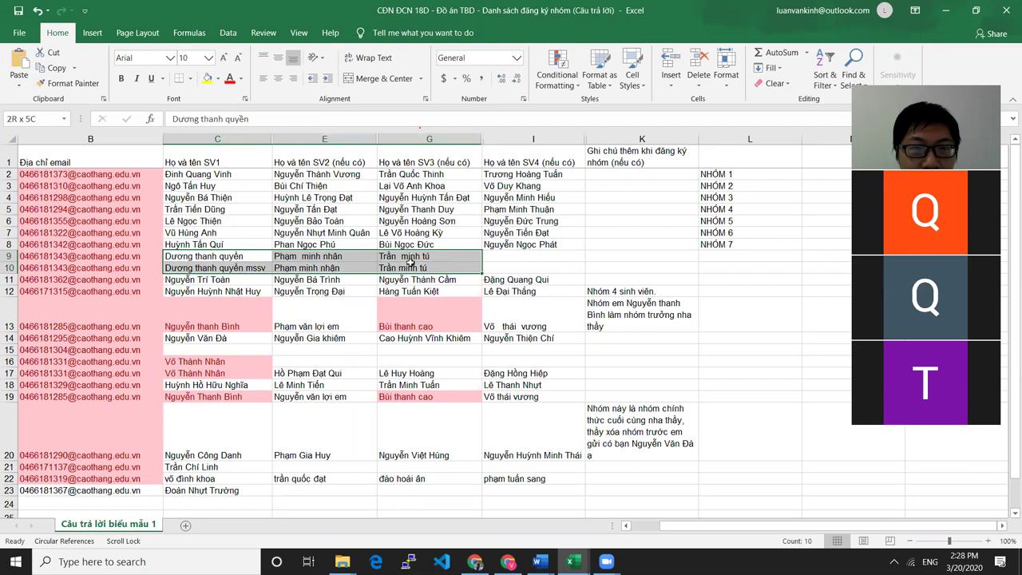
click(217, 260)
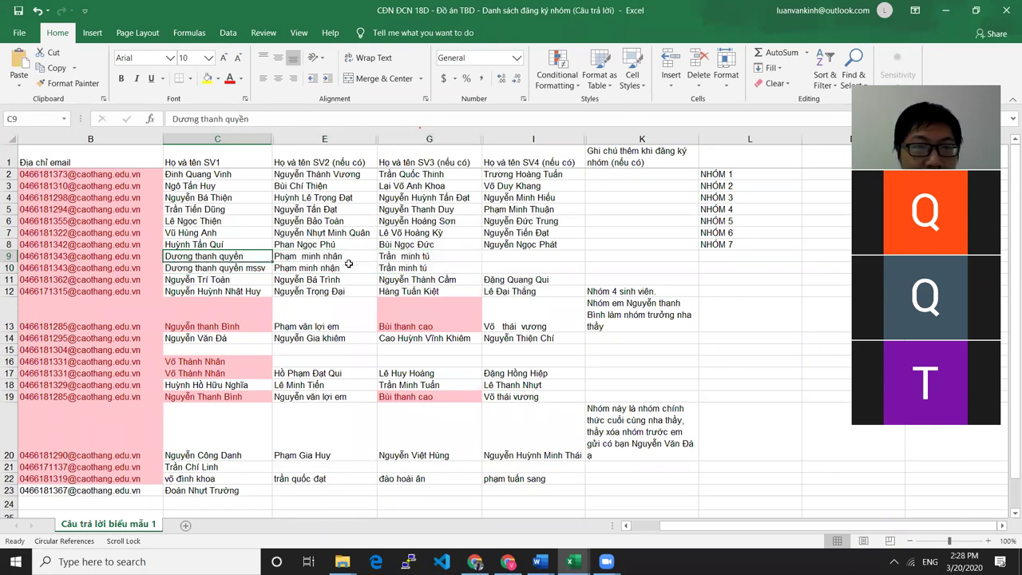
key(Right)
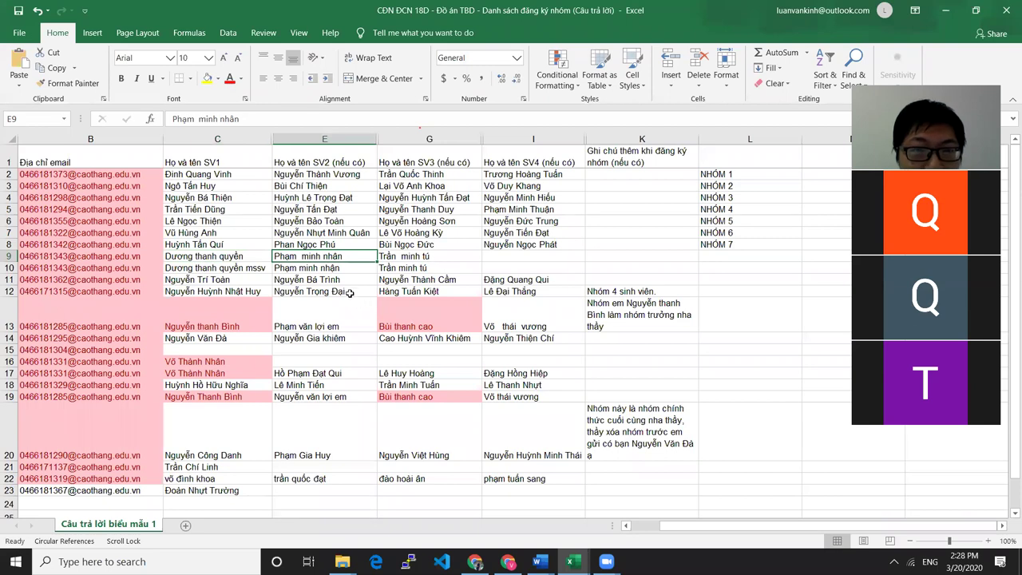
click(419, 261)
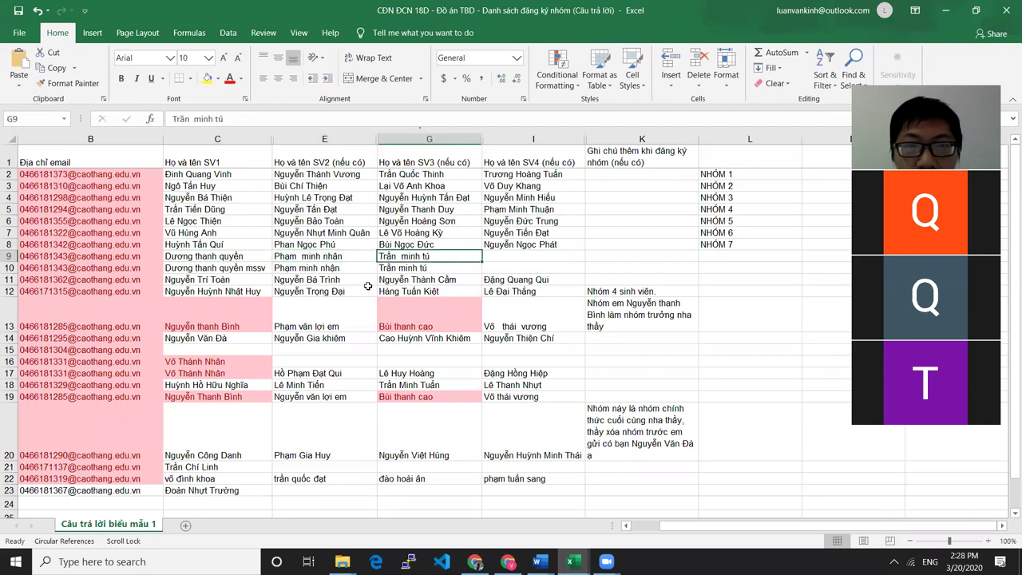
click(225, 259)
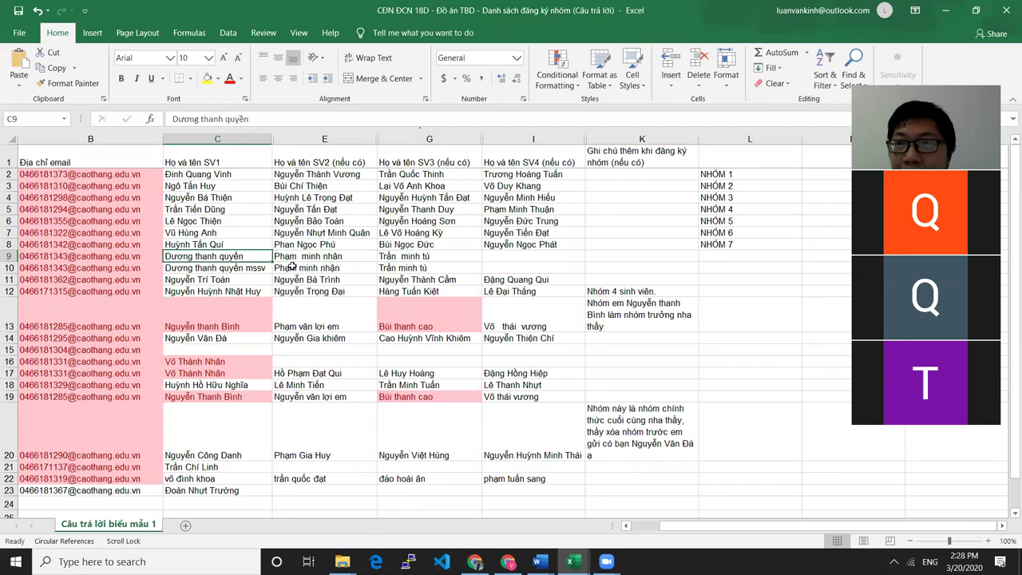
double_click(196, 256)
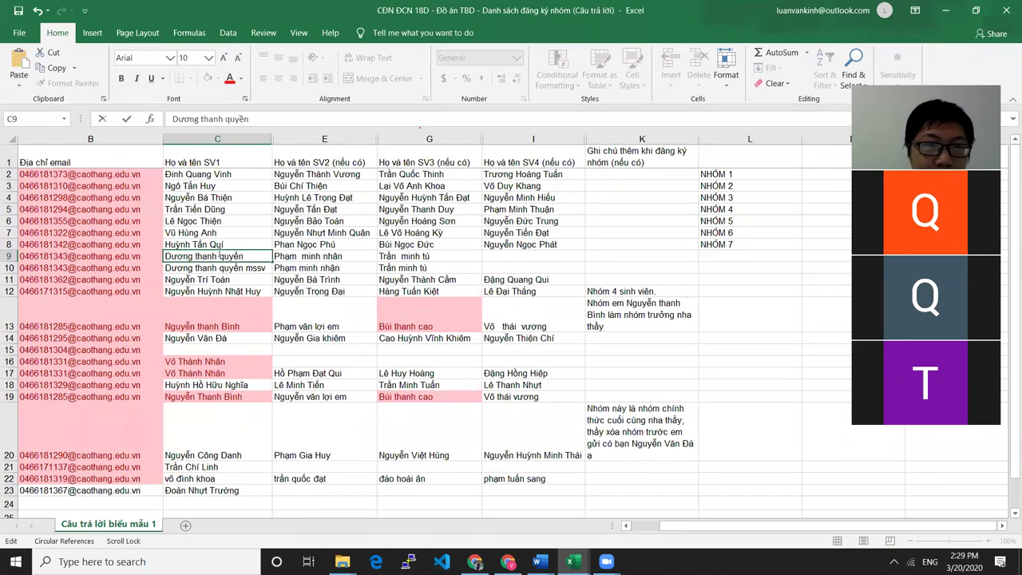
key(Delete)
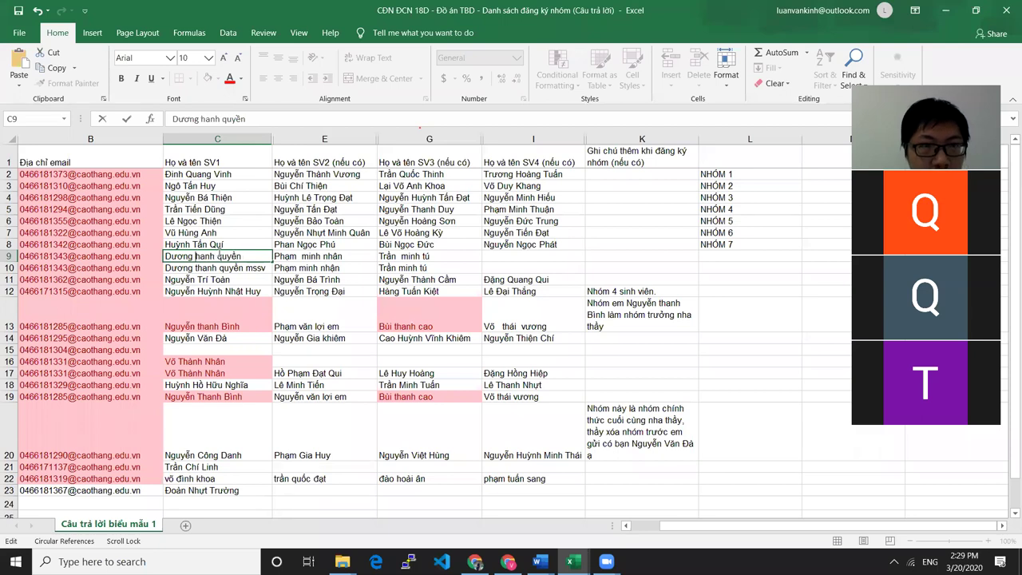
text(T)
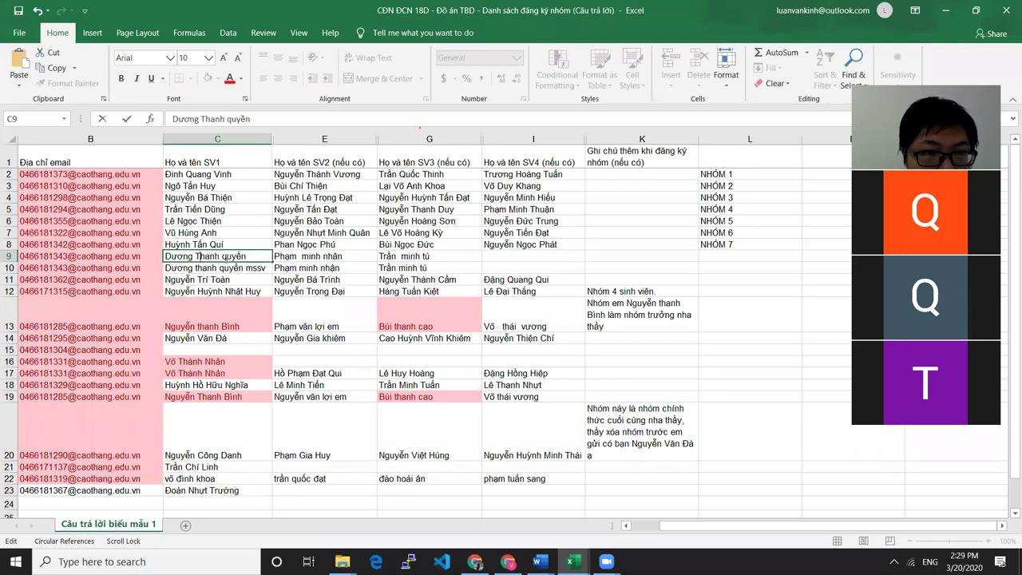
drag(223, 255, 229, 255)
text(Q)
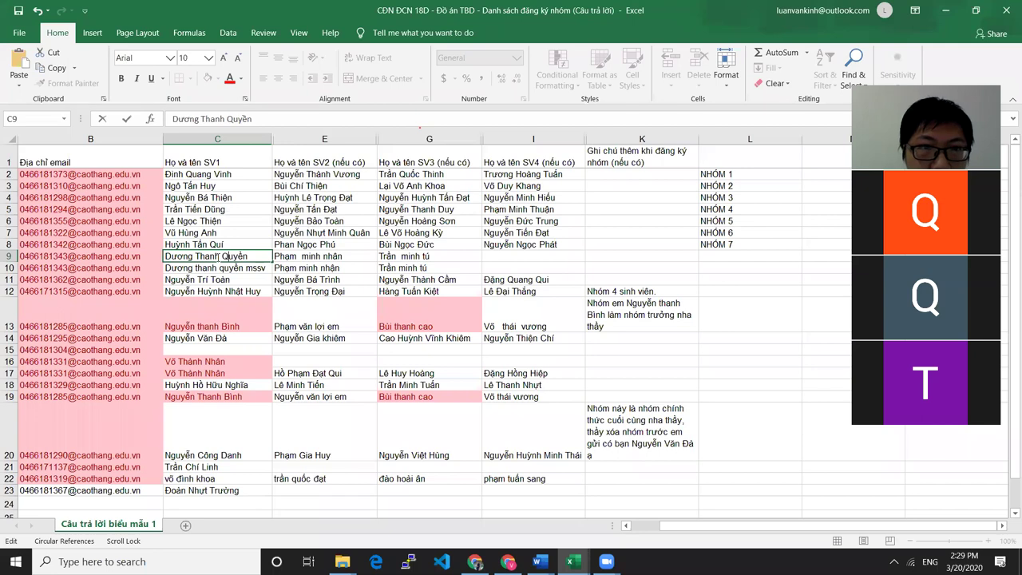
Retype the lowercase words of the E9 name as 'Minh Nha'
double_click(349, 255)
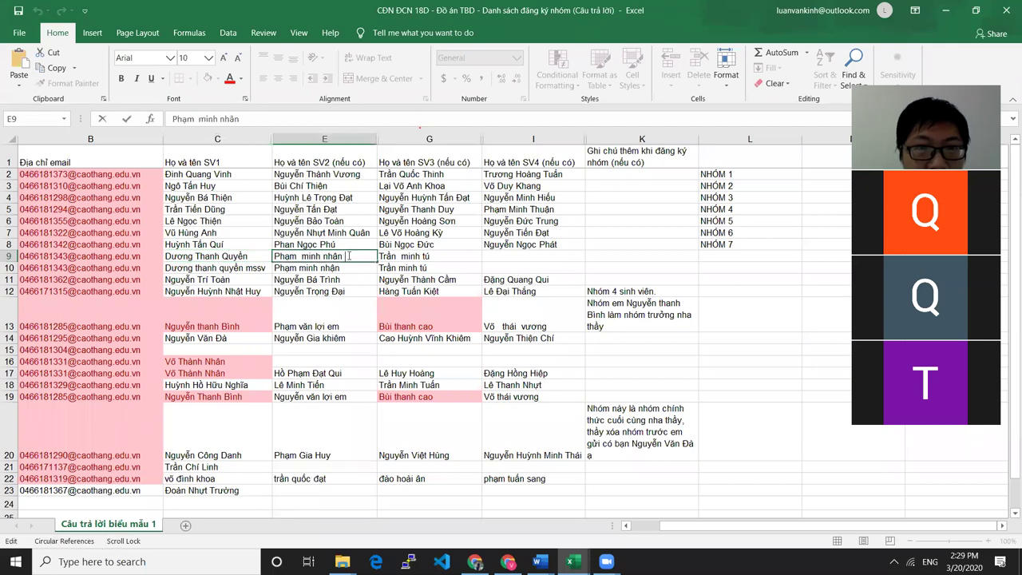
click(338, 271)
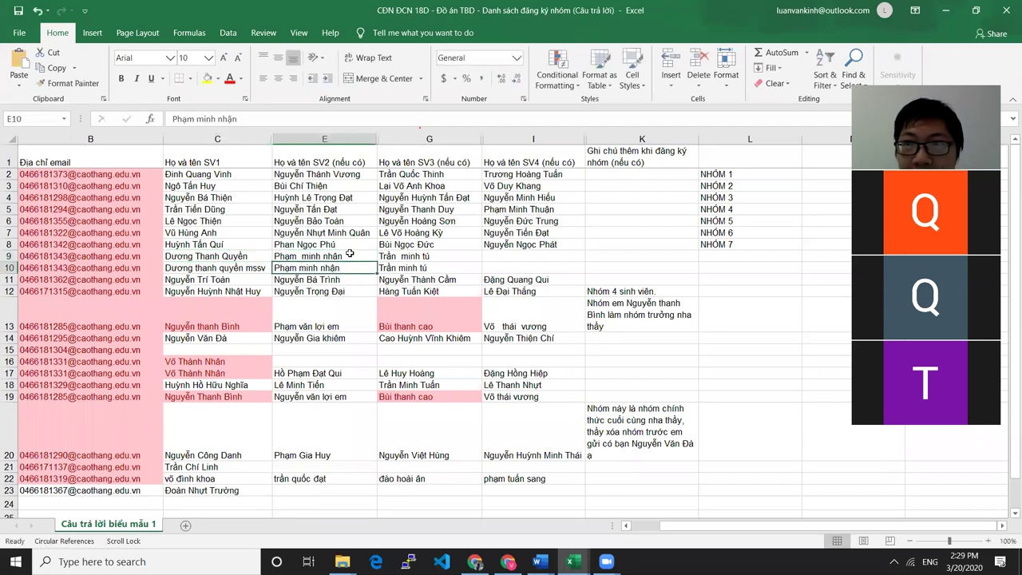
double_click(329, 257)
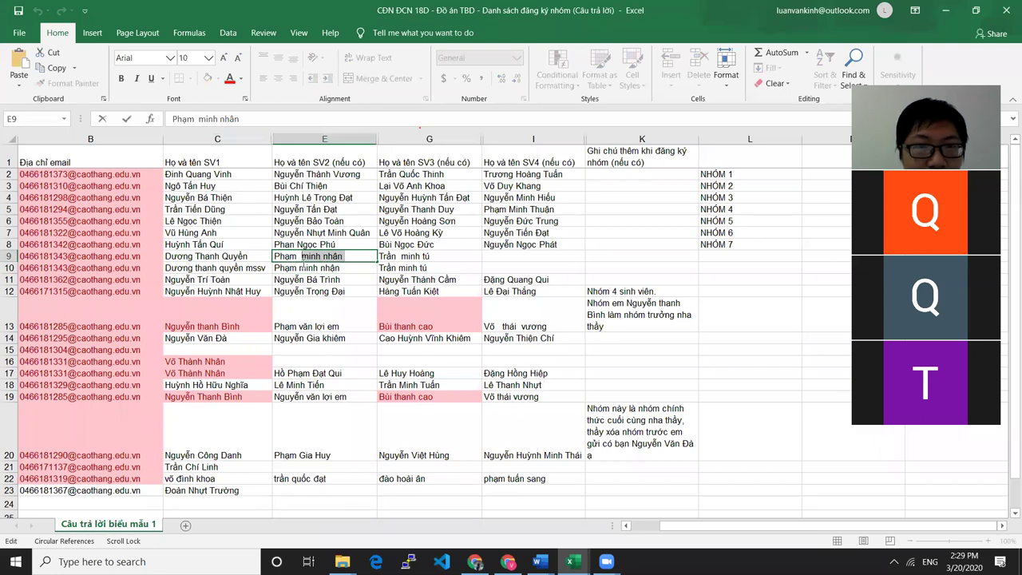
key(BackSpace)
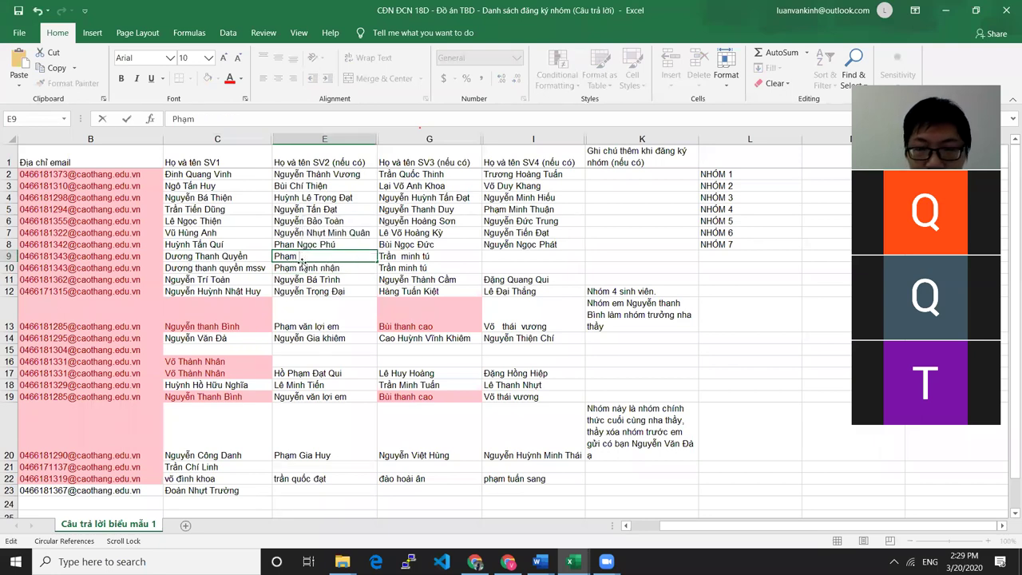
text(Minh Nha)
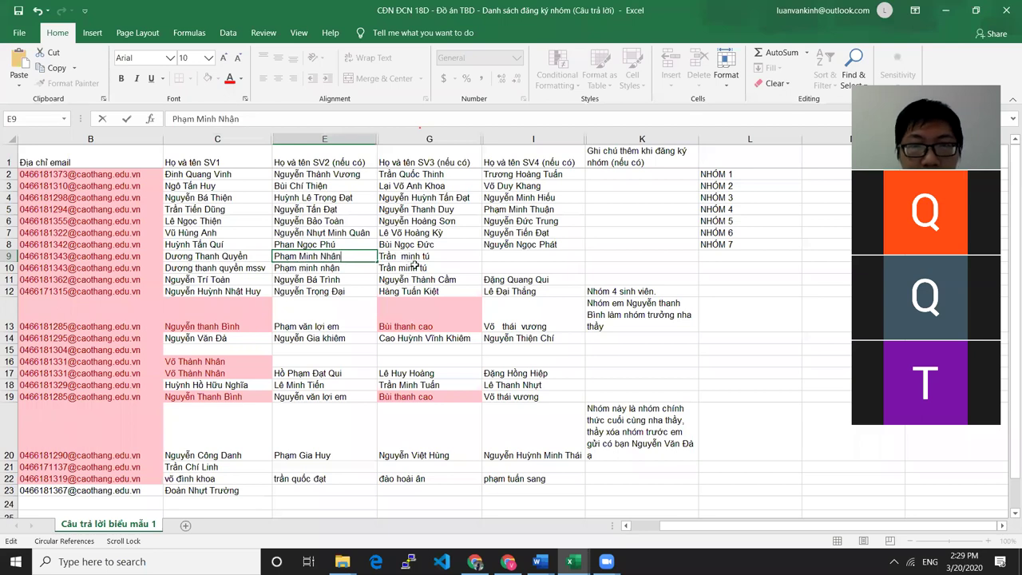
click(407, 338)
click(409, 256)
double_click(407, 255)
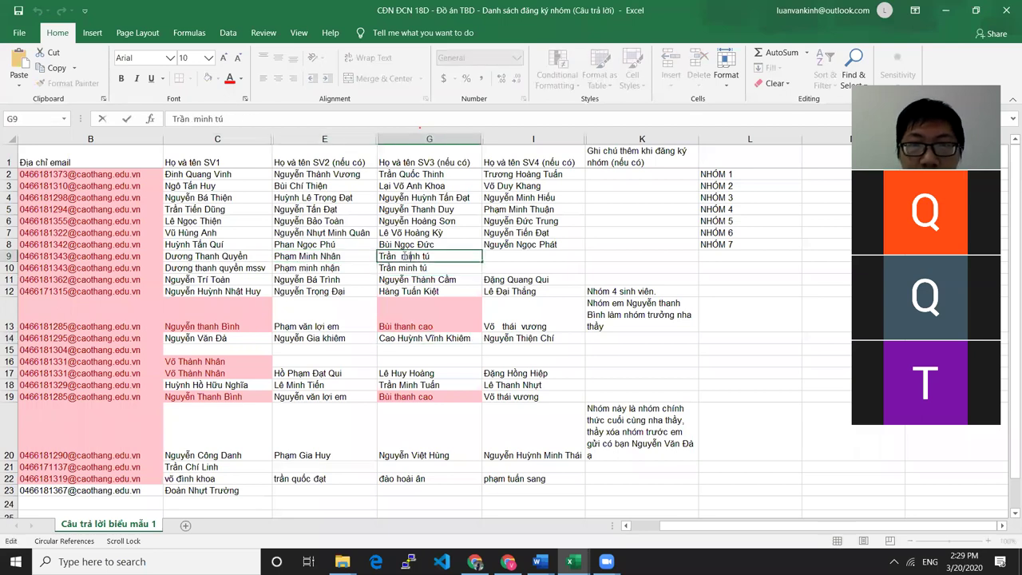
drag(400, 255, 483, 274)
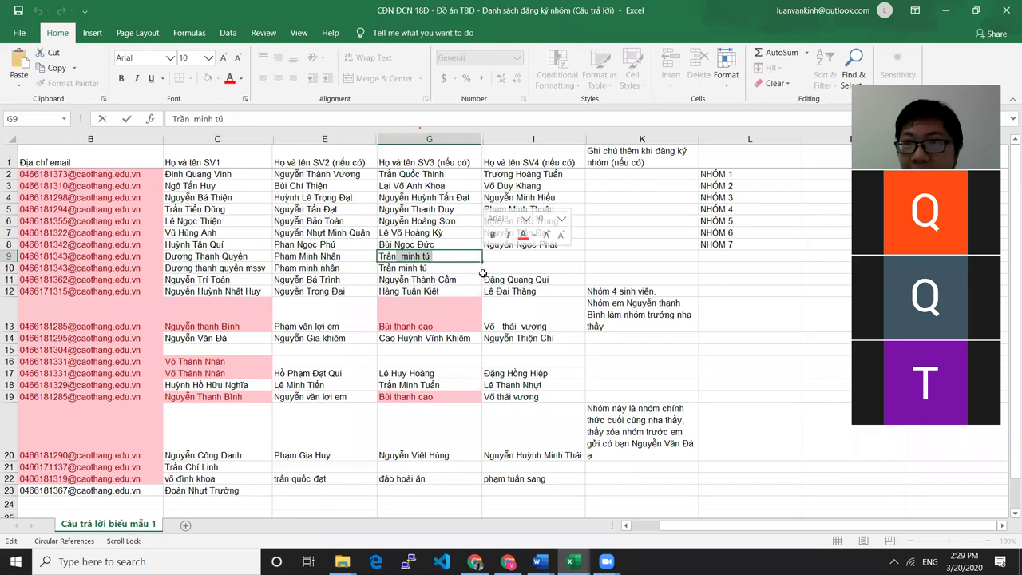
text(Minh tú)
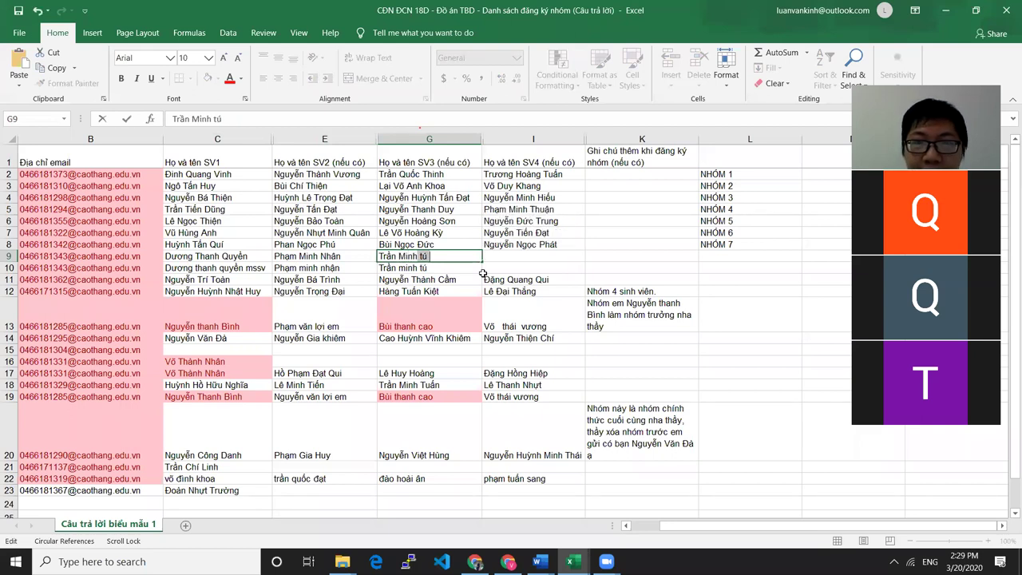
key(BackSpace)
key(BackSpace)
text(Tuú)
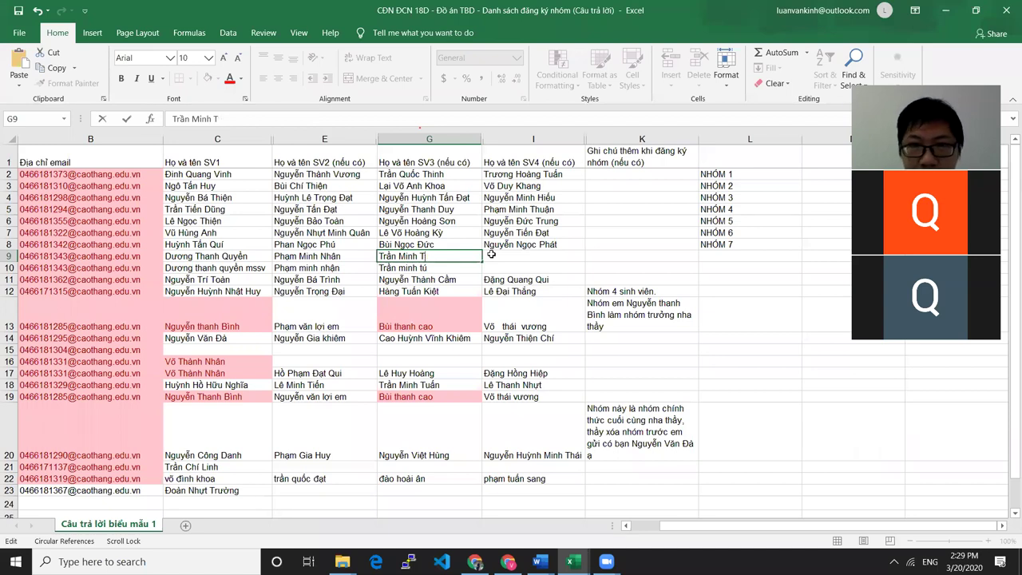
text(us)
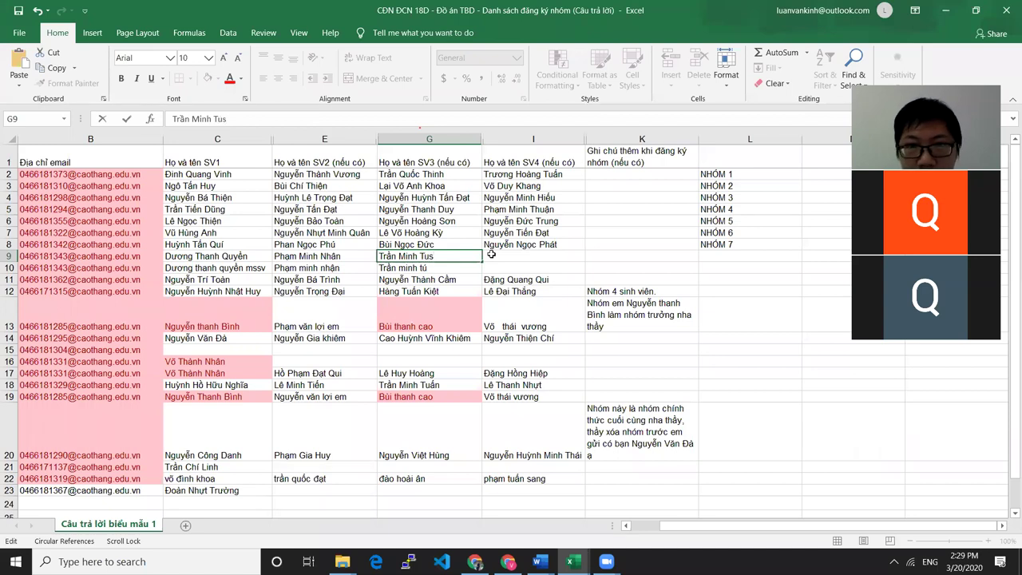
key(BackSpace)
key(BackSpace)
text(ú)
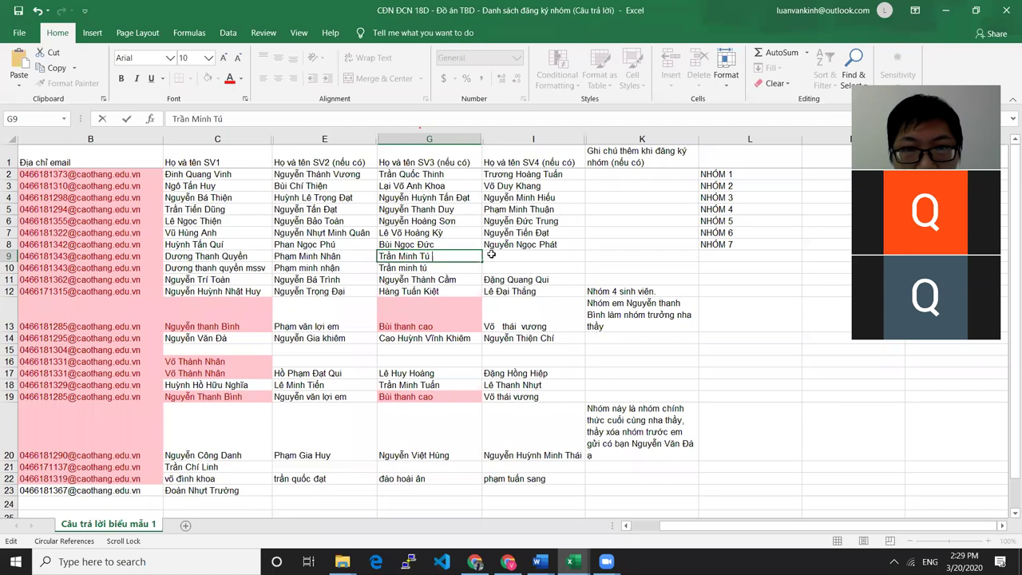
click(541, 256)
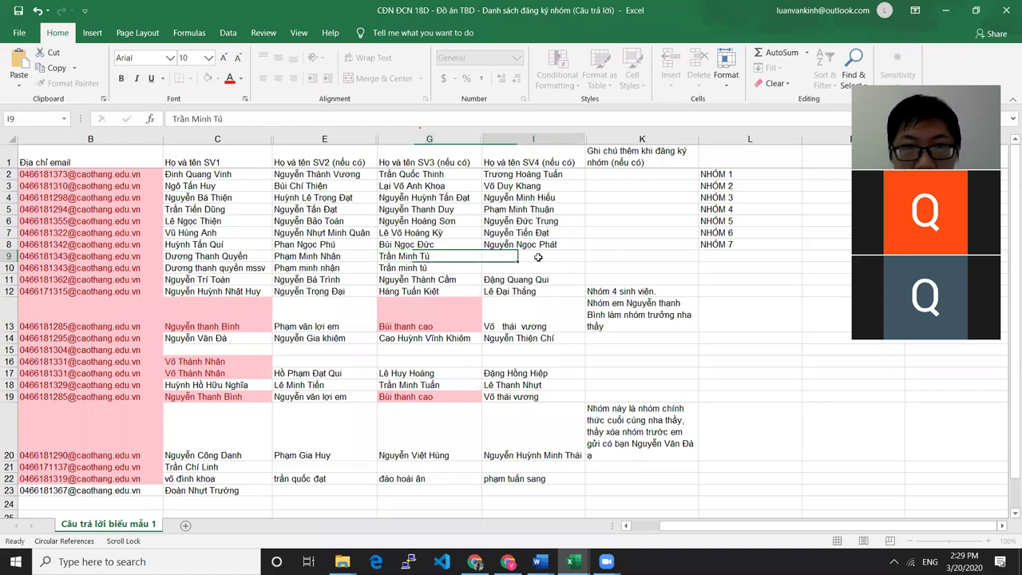
click(210, 257)
click(736, 254)
text(NHOM)
key(BackSpace)
key(BackSpace)
key(BackSpace)
key(BackSpace)
text(NHÓM 8)
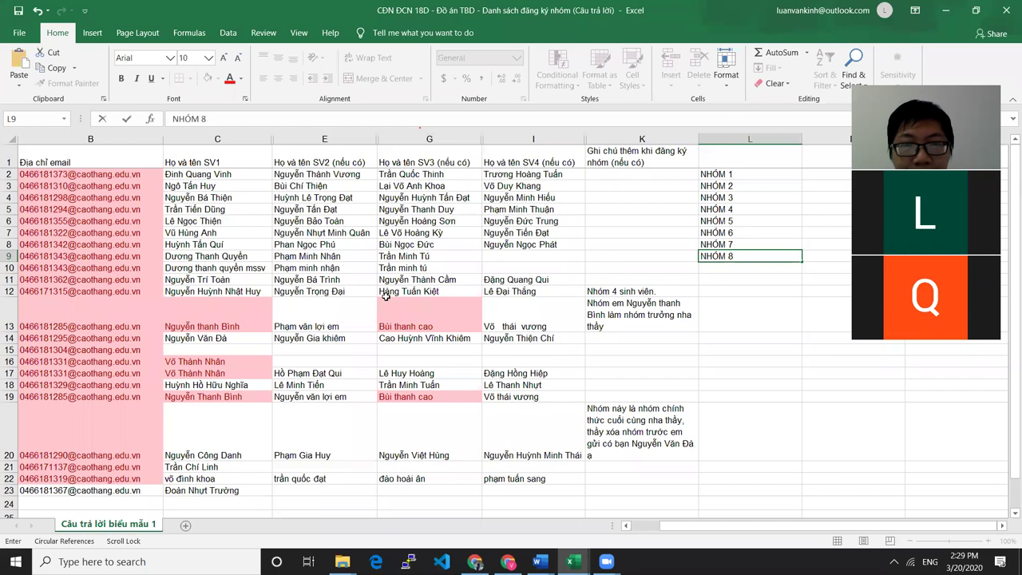
click(451, 269)
Delete row 10, then undo back to before the group label
drag(452, 268, 10, 269)
right_click(9, 270)
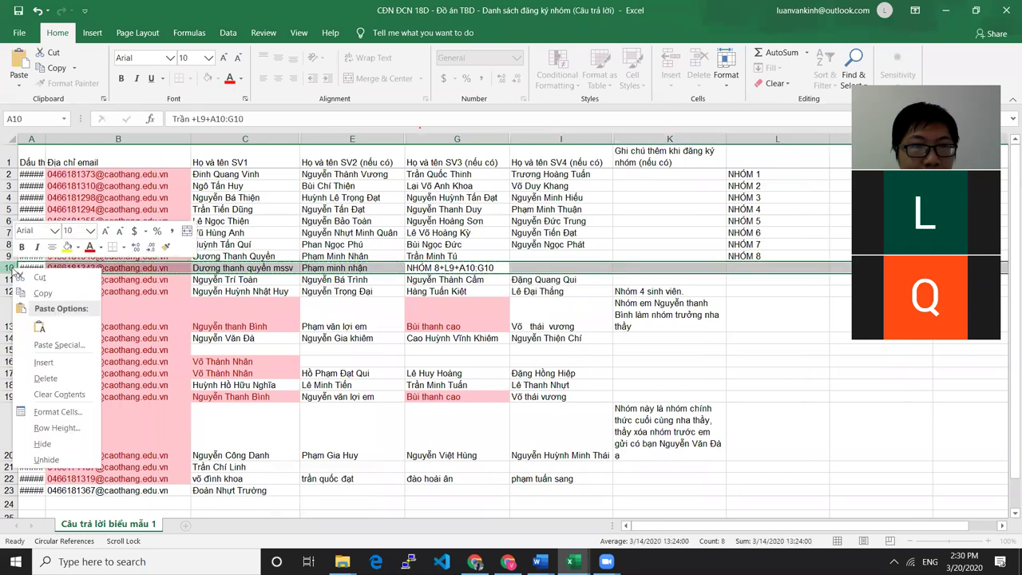
click(45, 378)
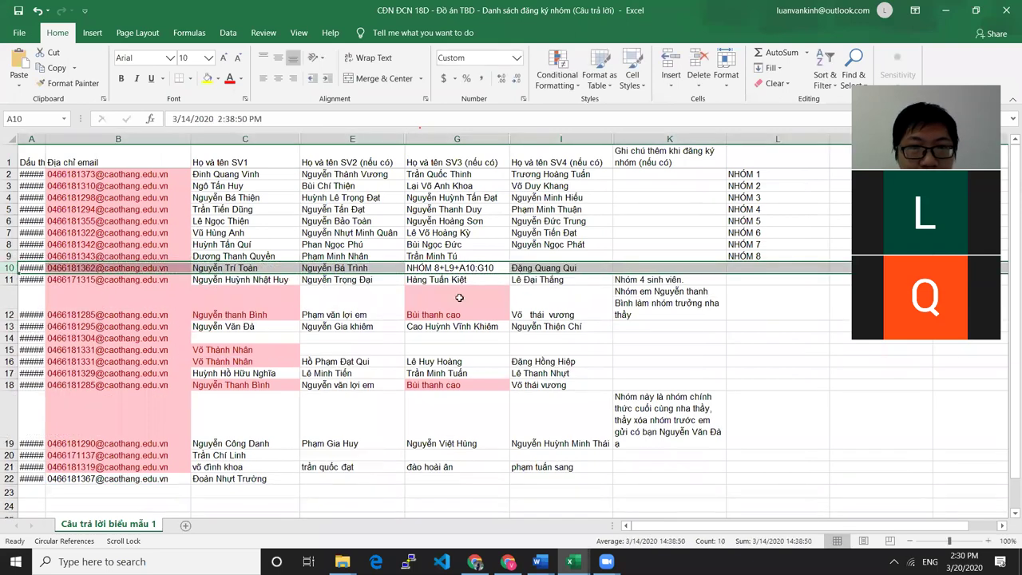
click(753, 321)
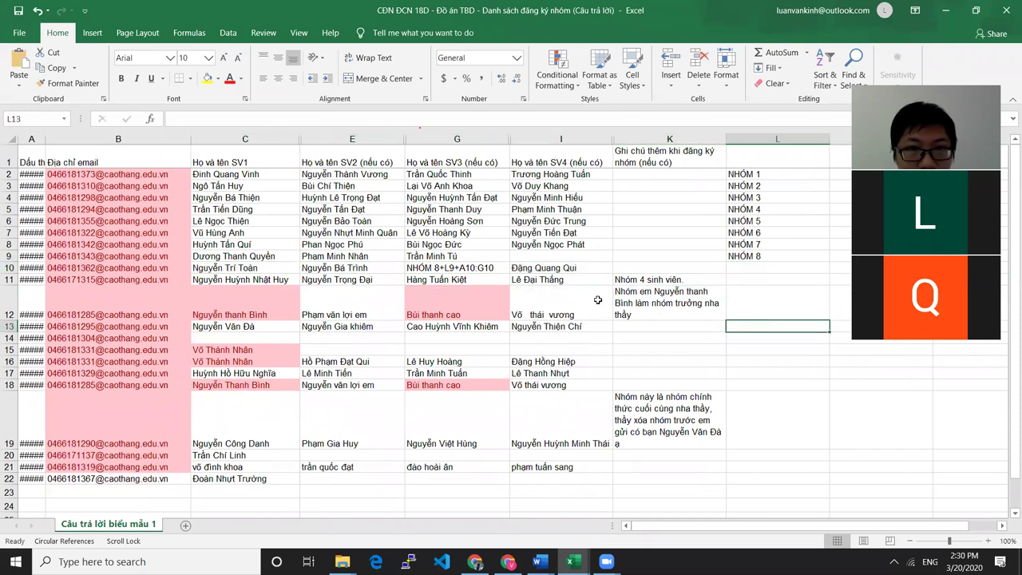
key(ctrl+z)
key(ctrl+z)
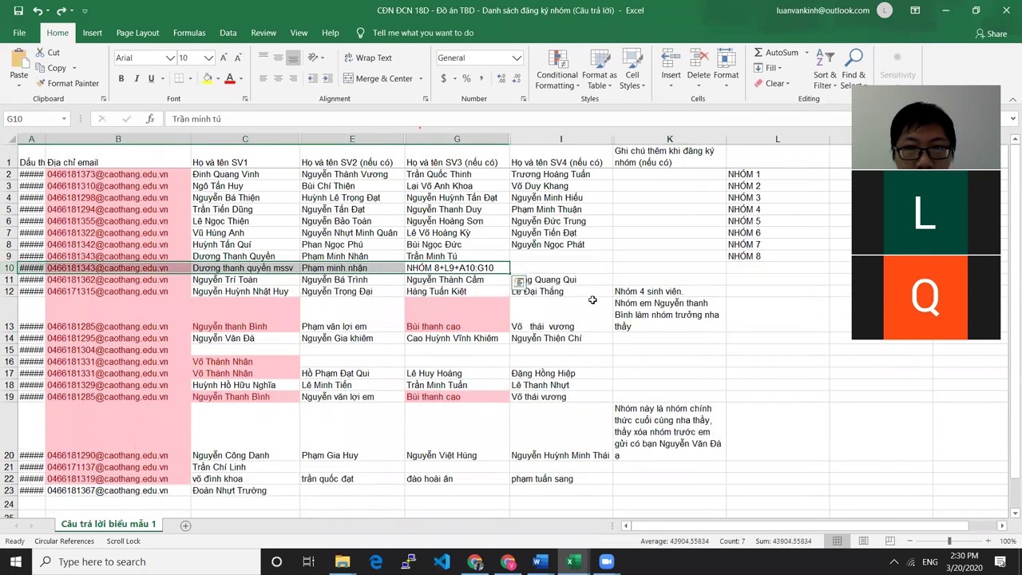
key(ctrl+z)
key(ctrl+z)
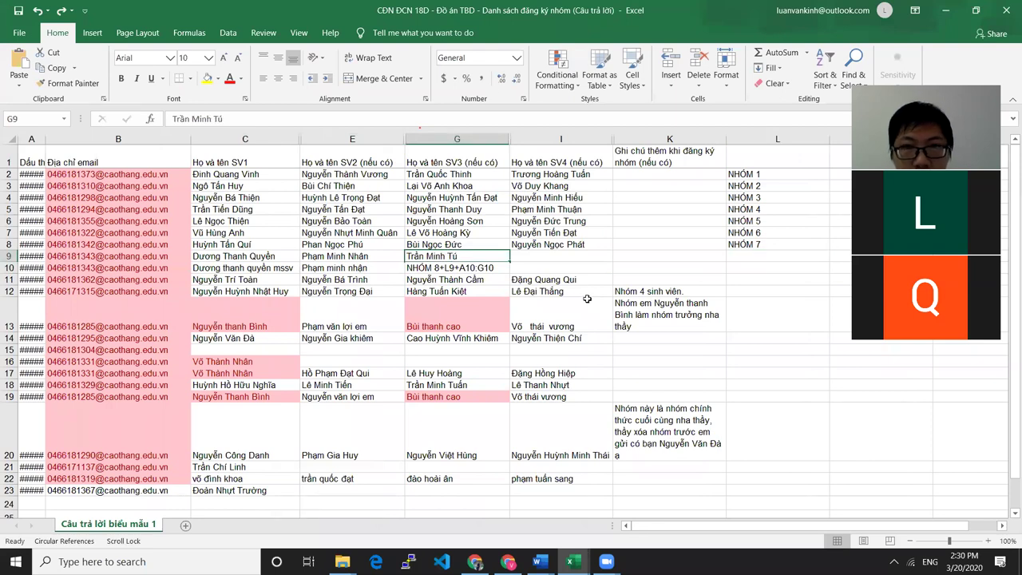
key(ctrl+z)
click(555, 257)
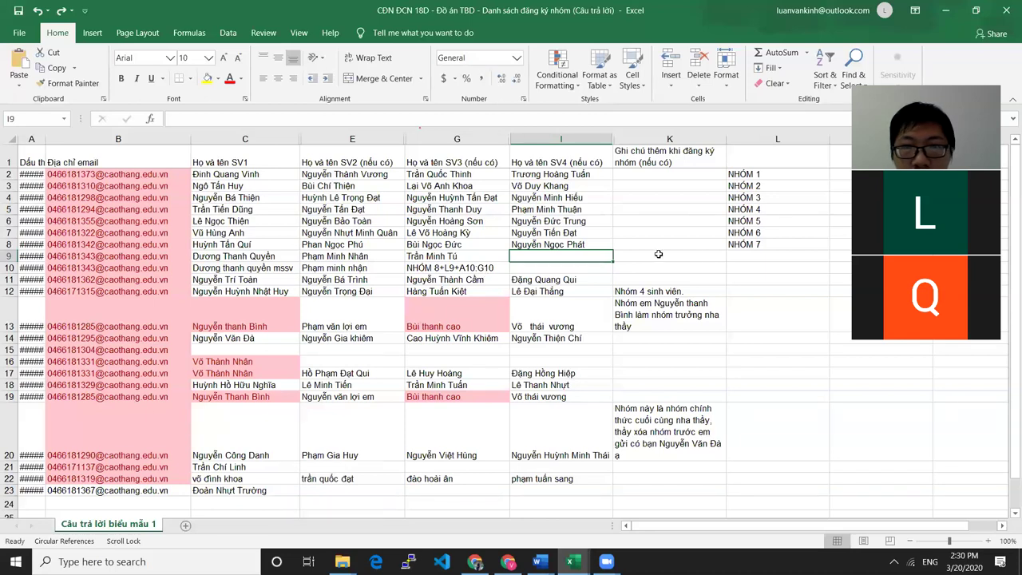
Re-enter NHÓM 8 in L9 and select the duplicate row 10
click(737, 255)
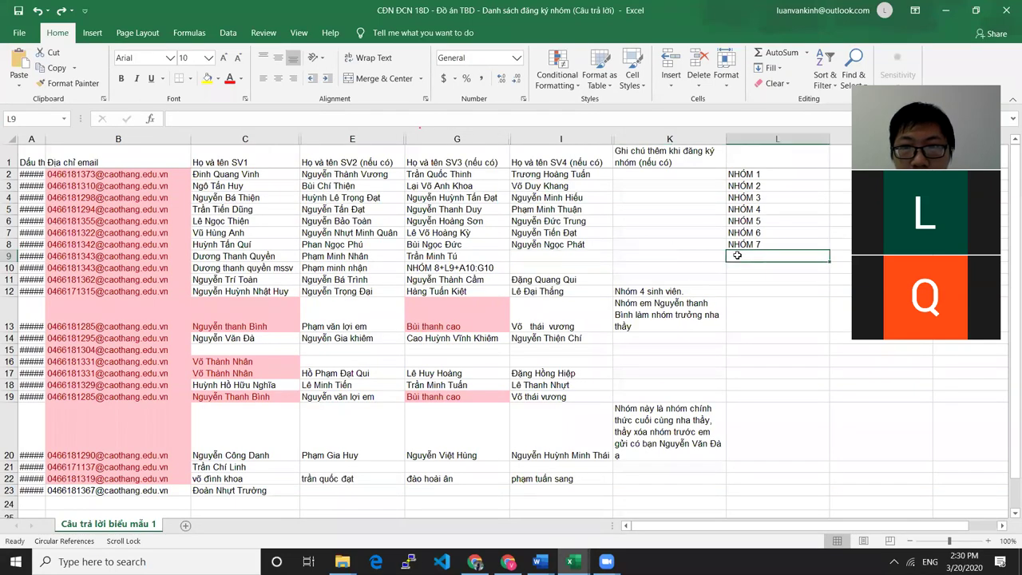
text(NHÓM 8)
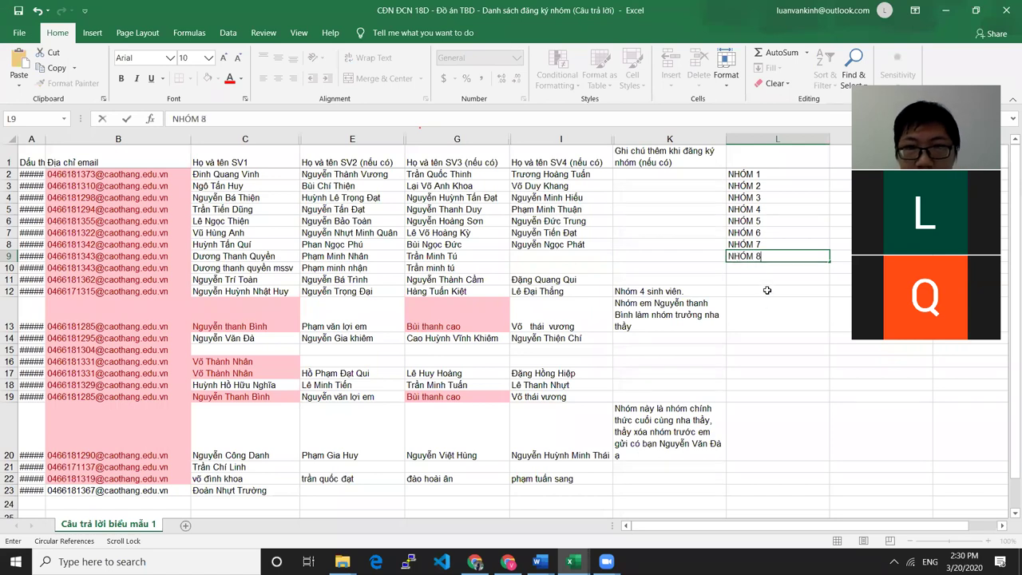
key(Return)
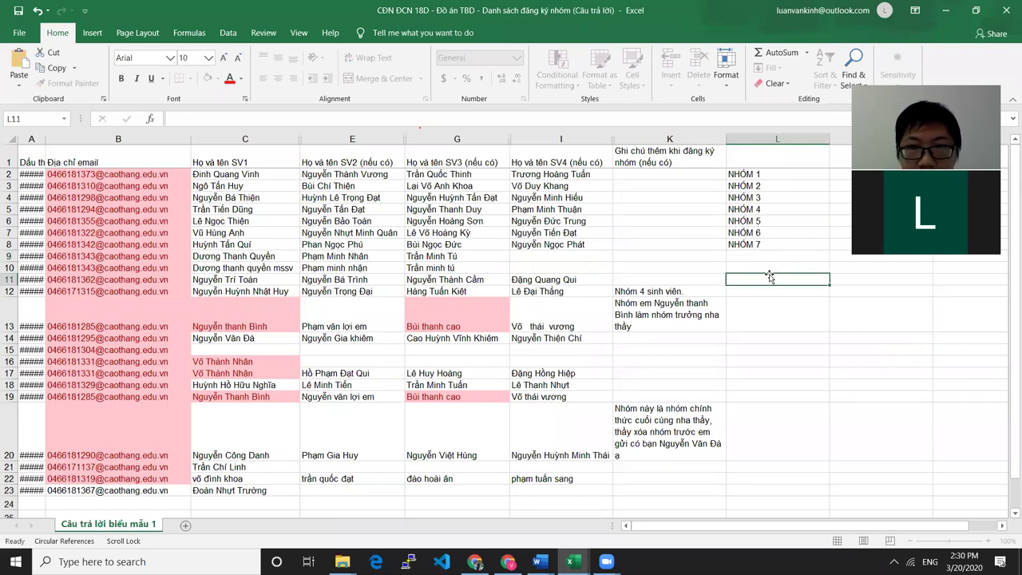
click(442, 271)
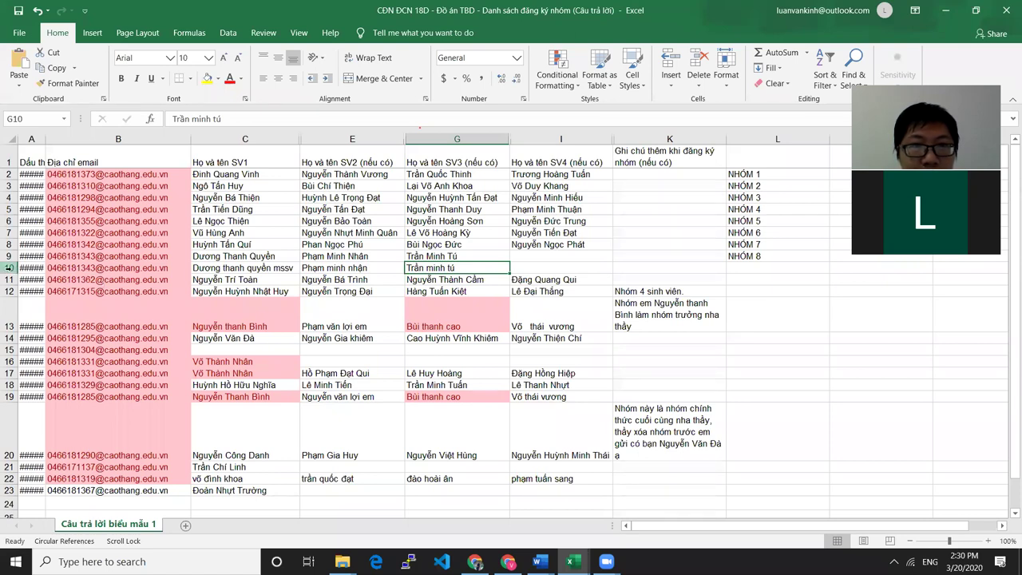
click(10, 268)
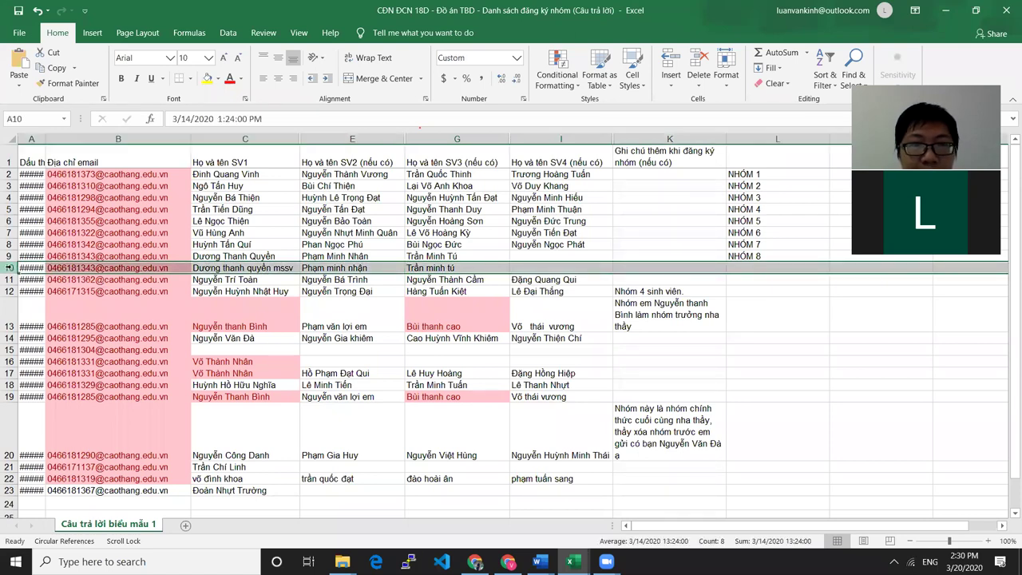
Delete duplicate row 10 and review row 9's three group 8 members
right_click(10, 268)
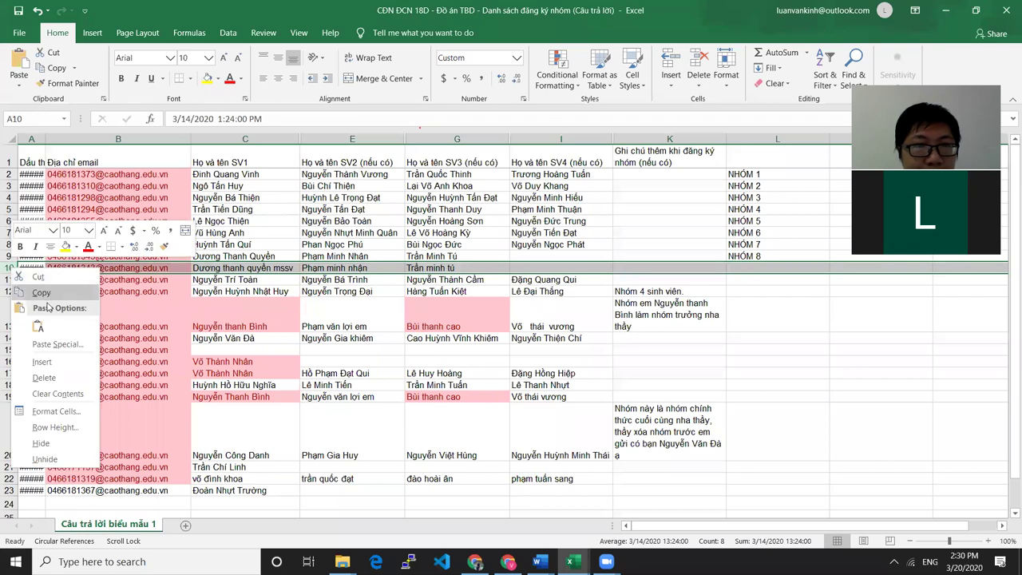
click(44, 378)
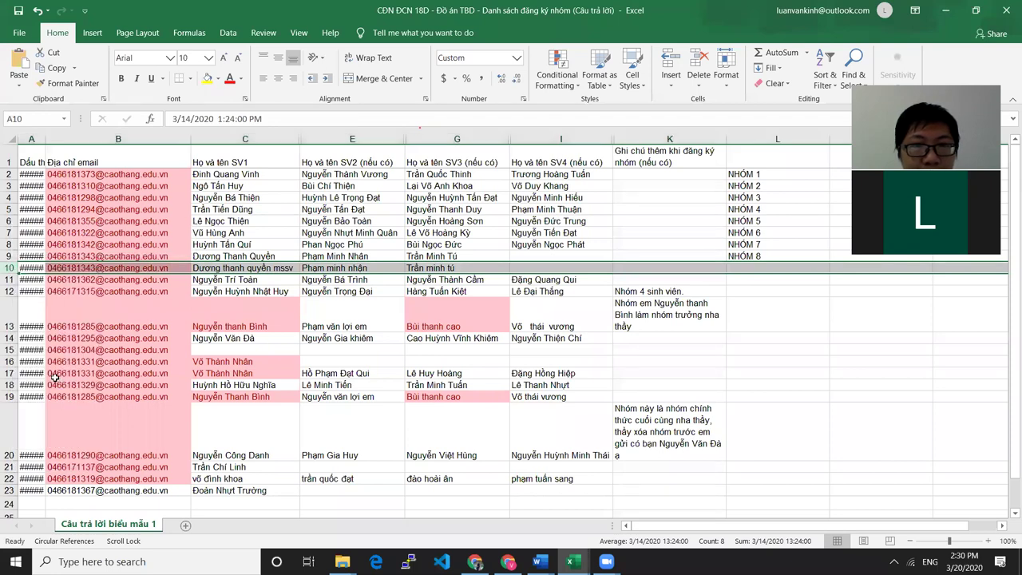
click(578, 253)
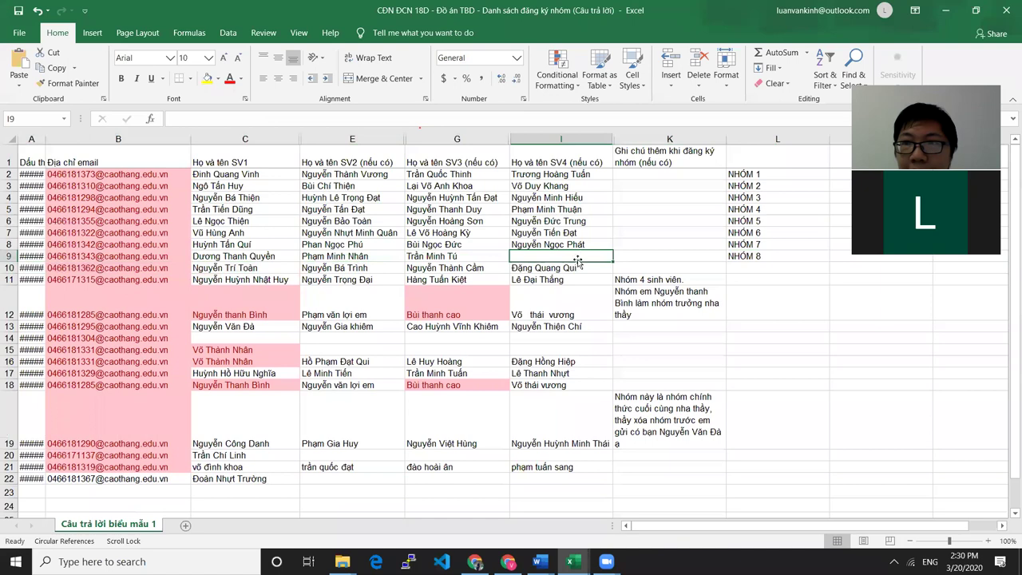
click(281, 258)
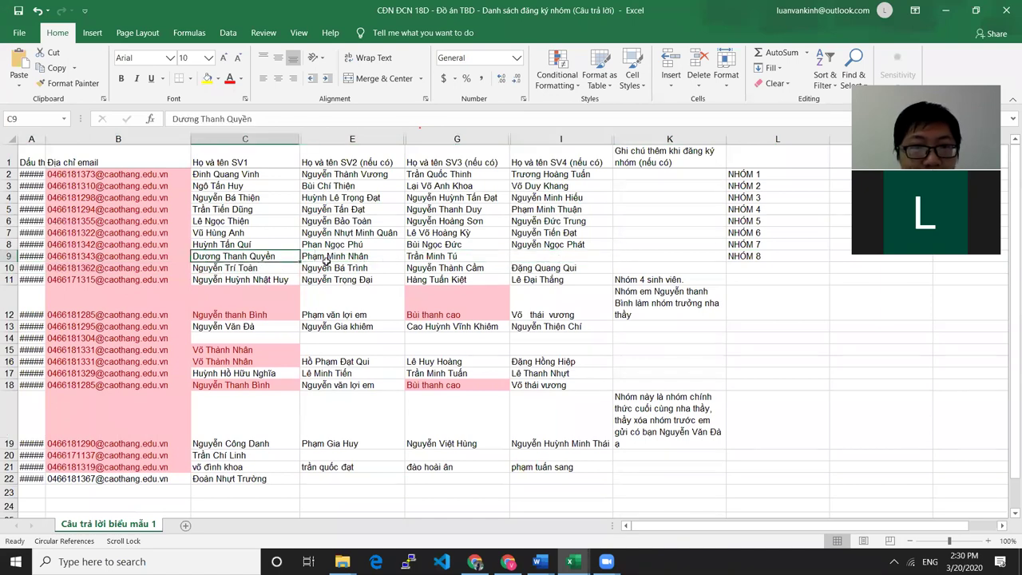
click(362, 258)
click(461, 257)
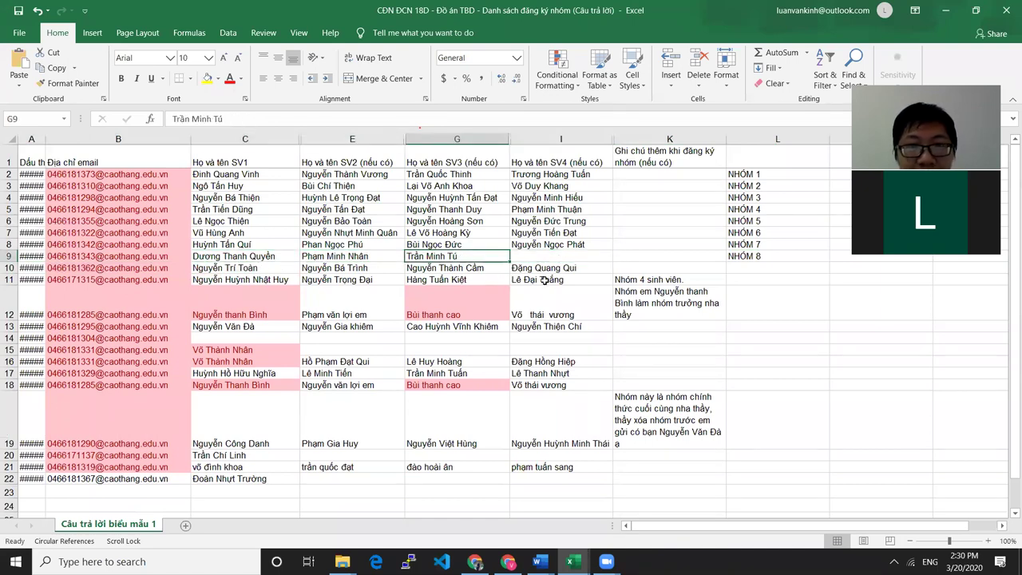
click(570, 255)
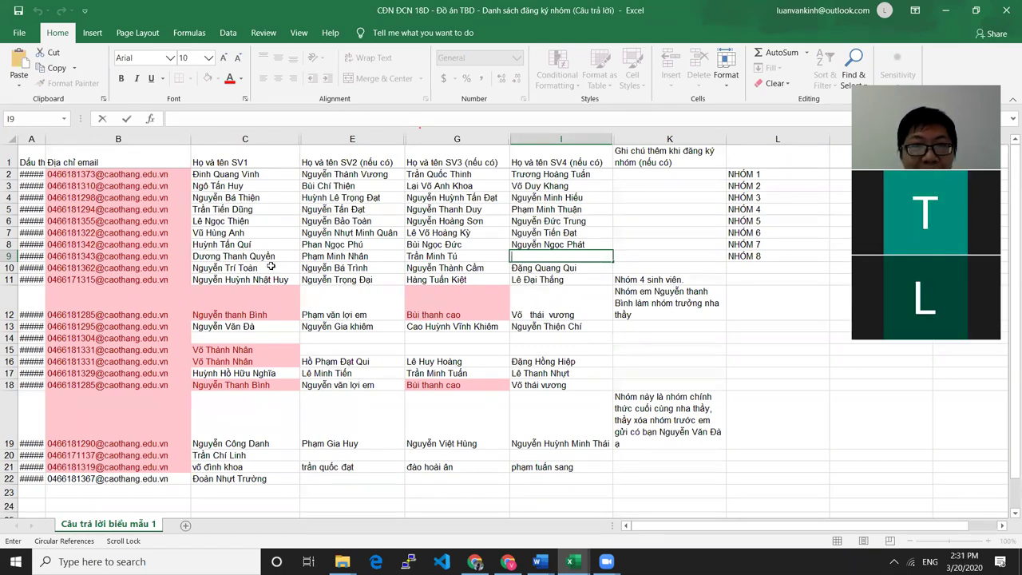
drag(245, 256, 463, 264)
click(574, 256)
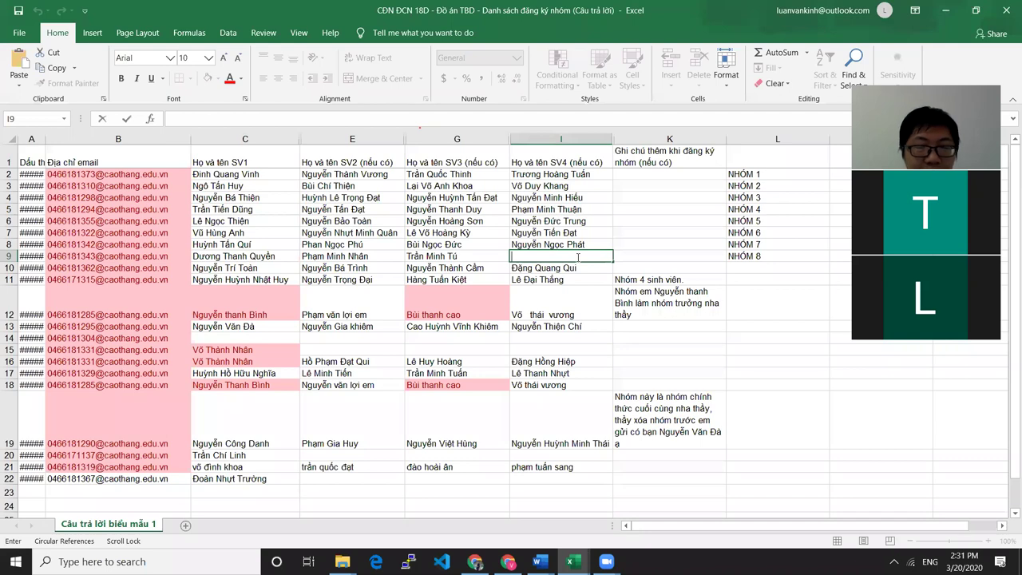
key(Tab)
click(597, 256)
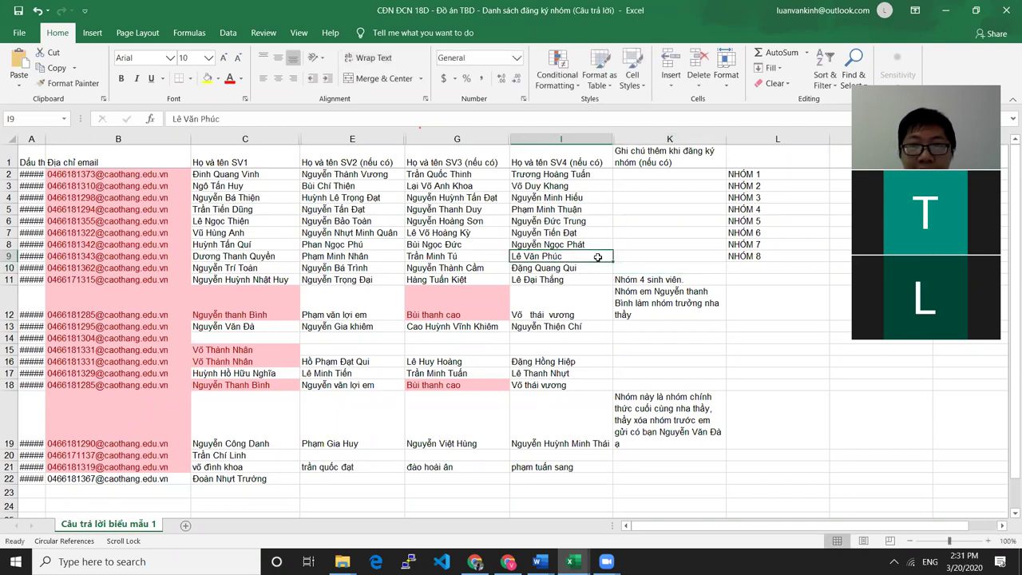
click(254, 256)
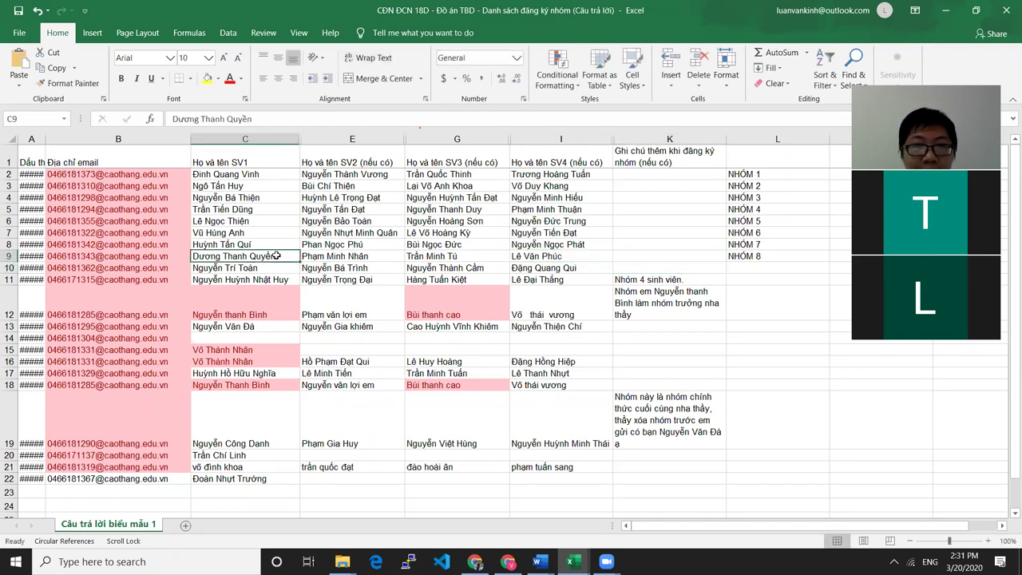
Check the student names in rows 9 and 10
click(375, 258)
click(481, 261)
click(517, 257)
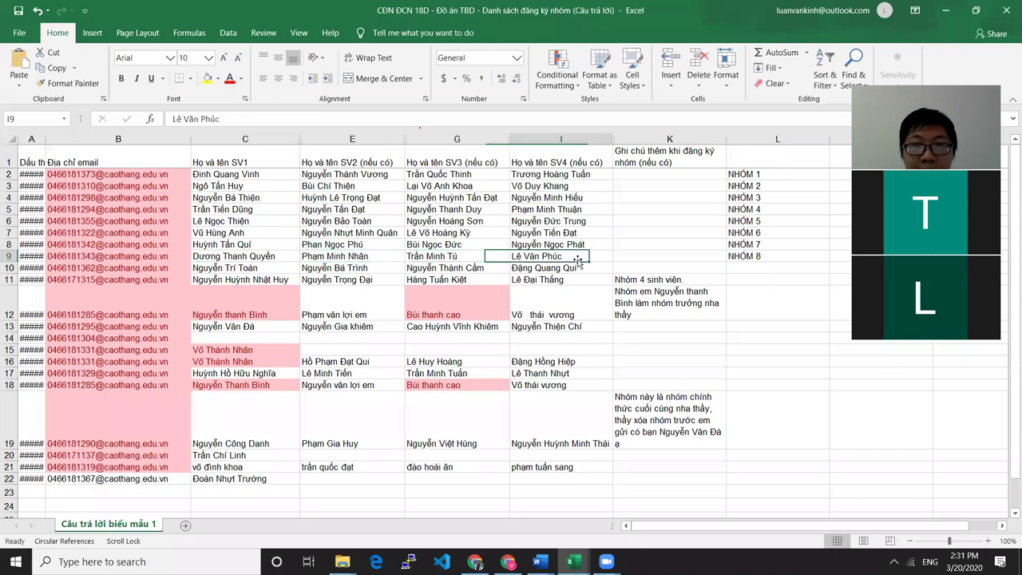
click(754, 266)
click(216, 268)
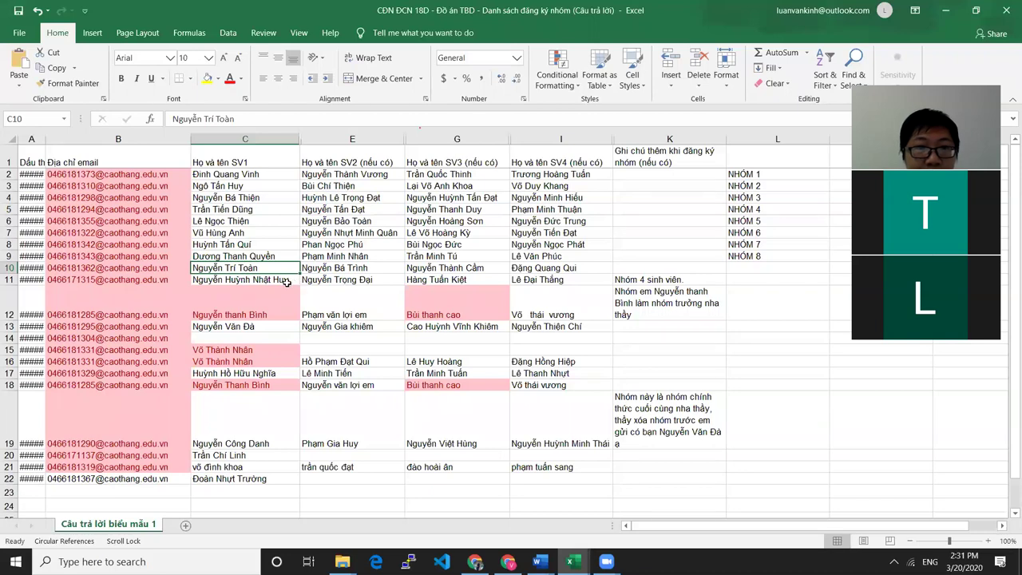
click(369, 266)
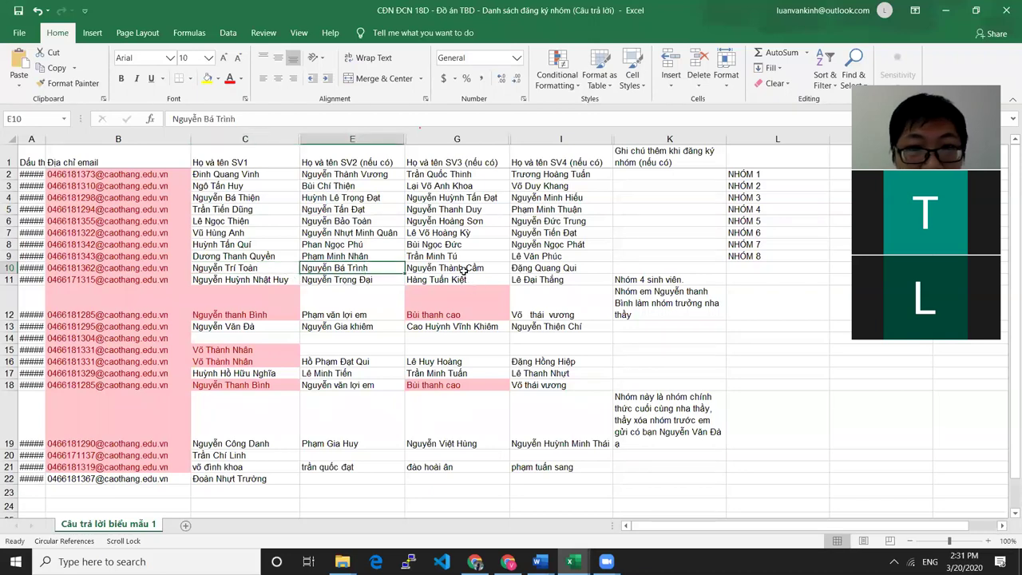
click(463, 271)
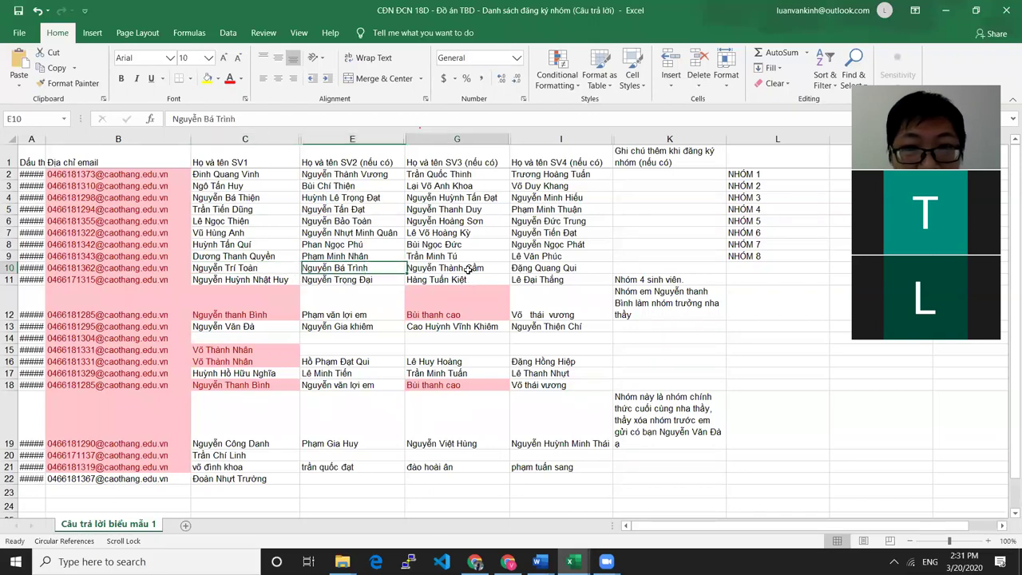
click(581, 267)
Narrow the email column B
scroll(613, 284, up, 1)
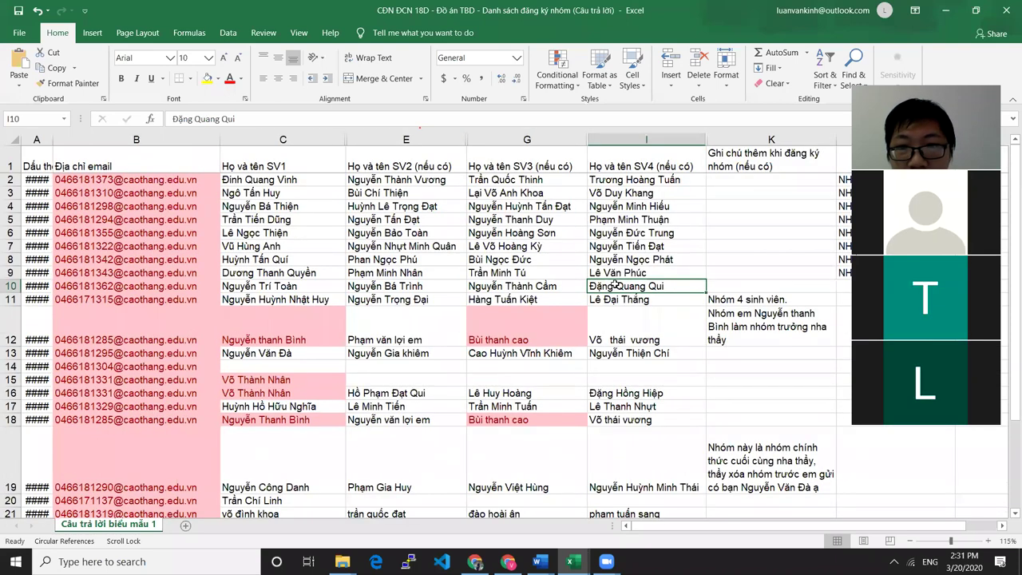
scroll(258, 326, right, 1)
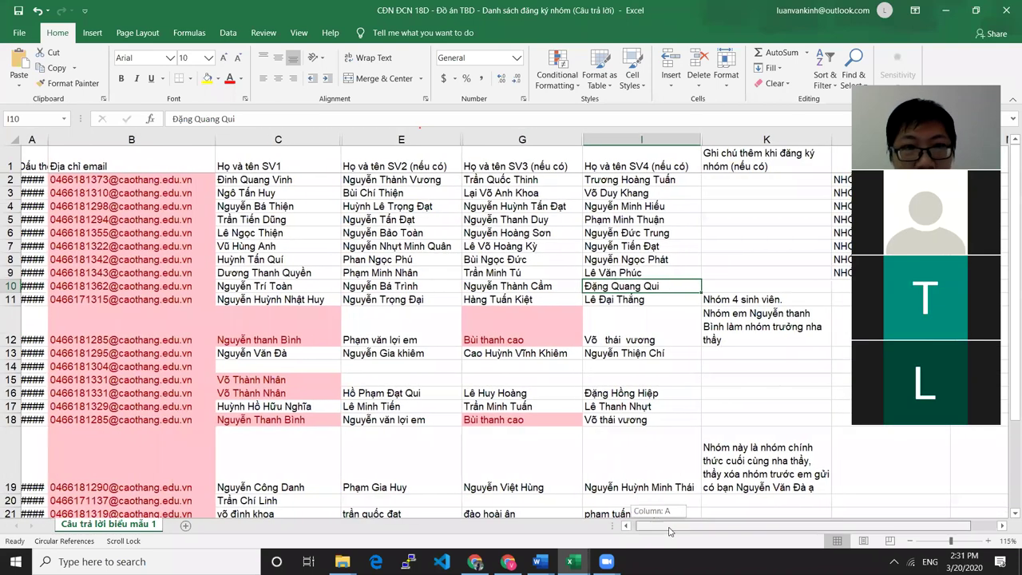
drag(190, 138, 84, 138)
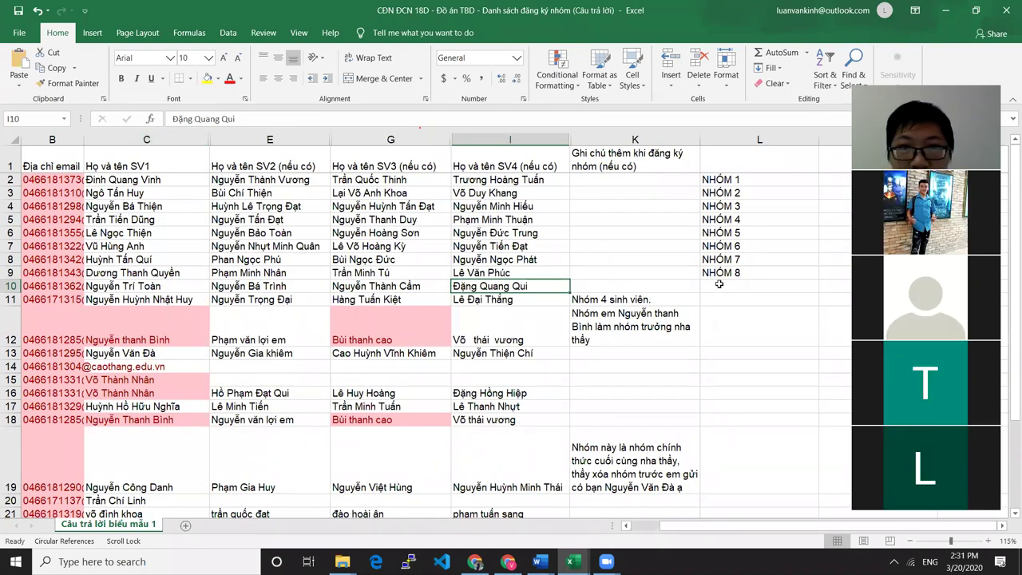
Enter the label NHÓM 9 in cell L10
drag(724, 281, 723, 185)
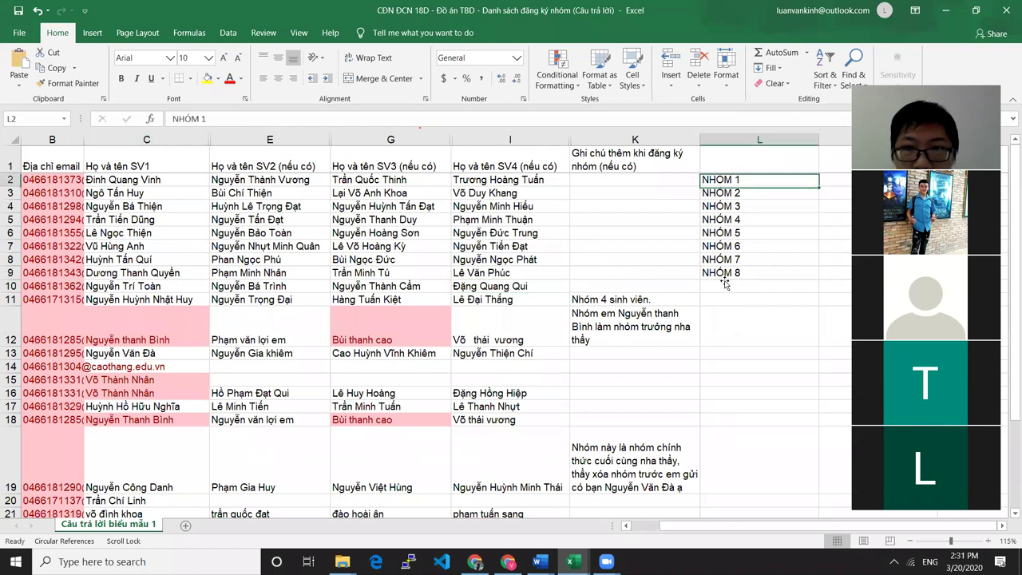
click(711, 286)
text(NHÓM)
key(BackSpace)
key(BackSpace)
key(BackSpace)
key(BackSpace)
text(NH)
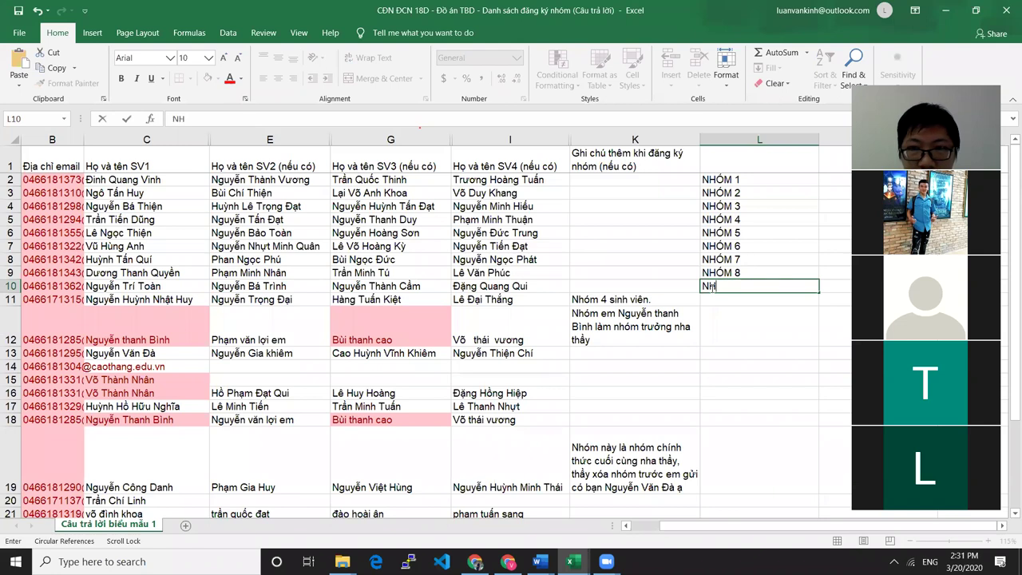
text(ÓM 9)
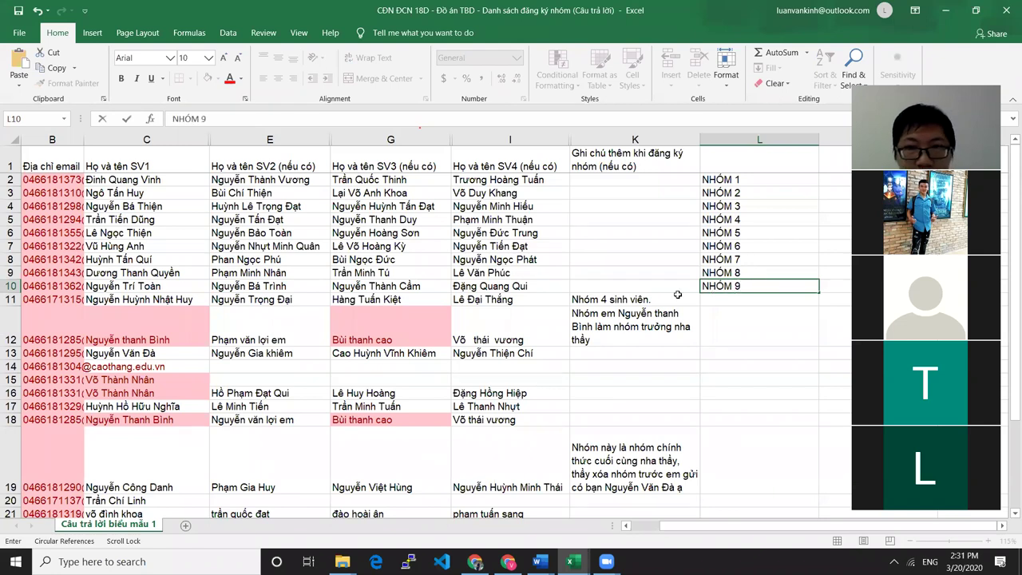
click(173, 298)
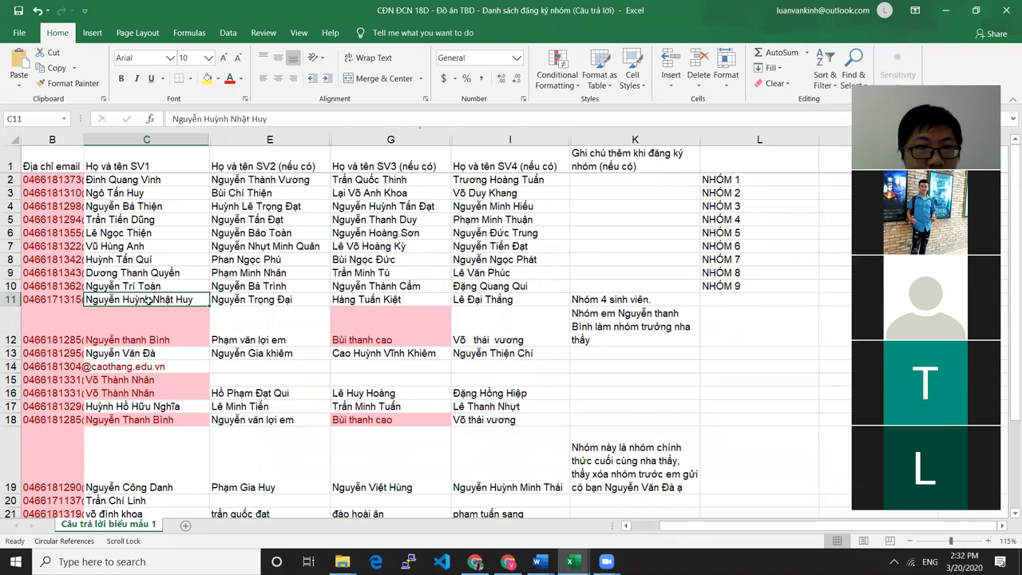
Check row 11's members and delete the 'Nhóm 4 sinh viên.' note from K11
click(263, 303)
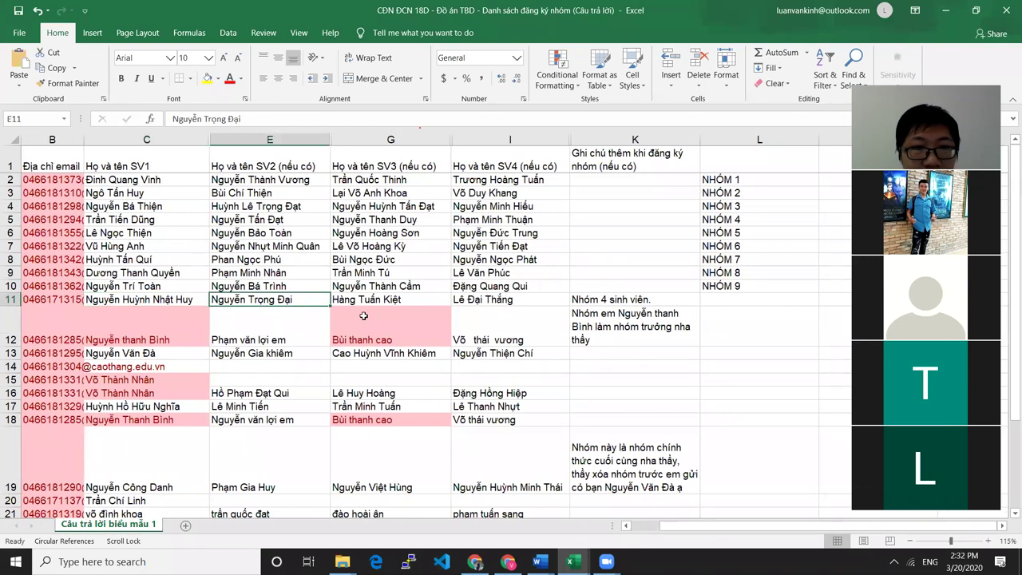
click(415, 298)
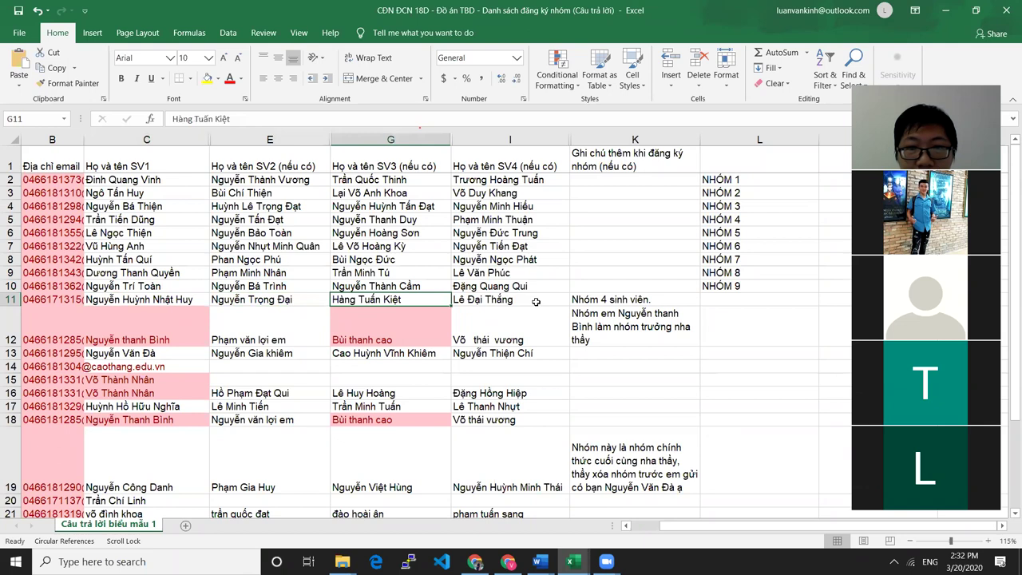
click(536, 301)
click(628, 301)
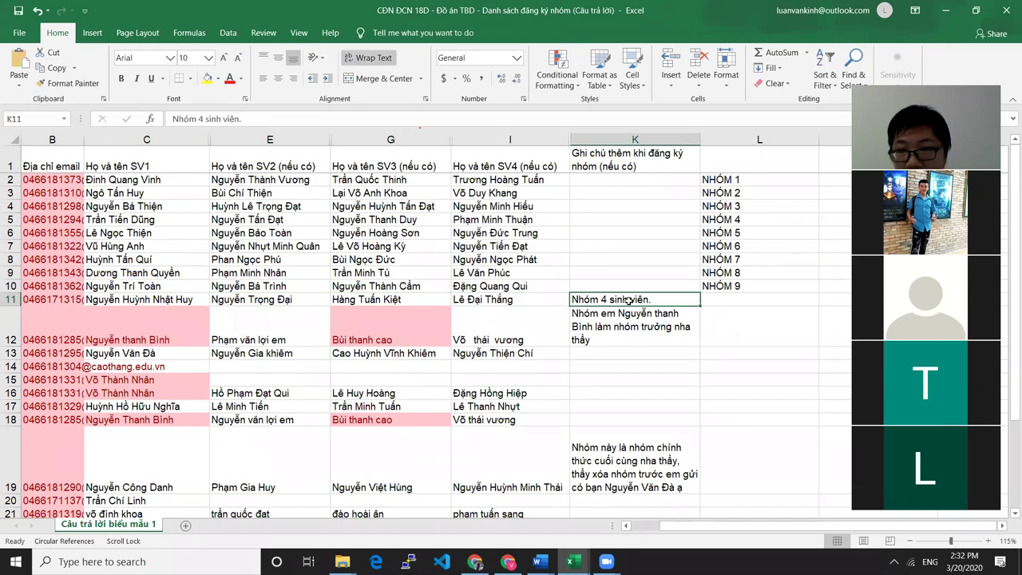
key(Delete)
Enter the label NHÓM 10 in cell L11
click(730, 300)
double_click(730, 300)
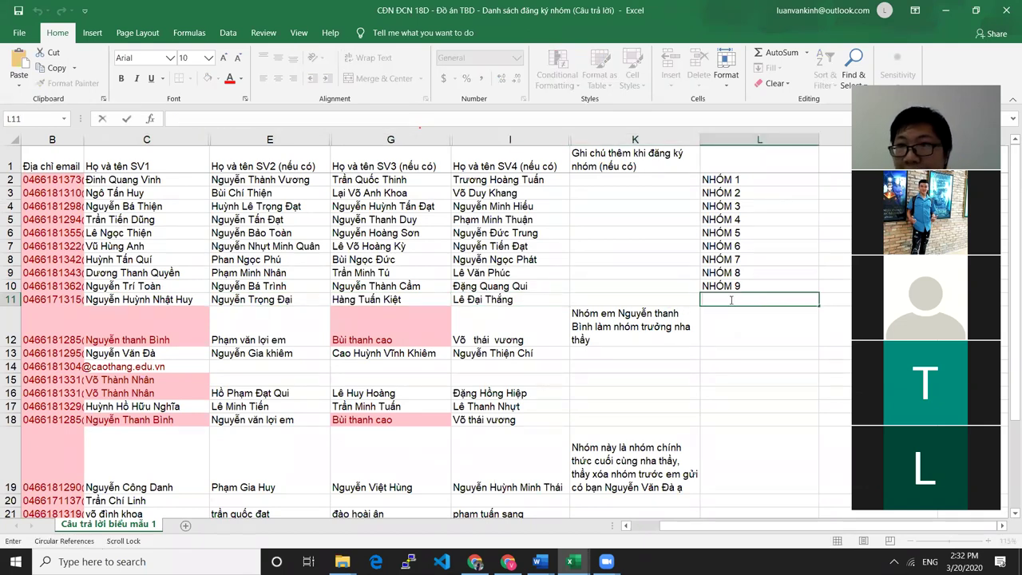
text(NHÓM 10)
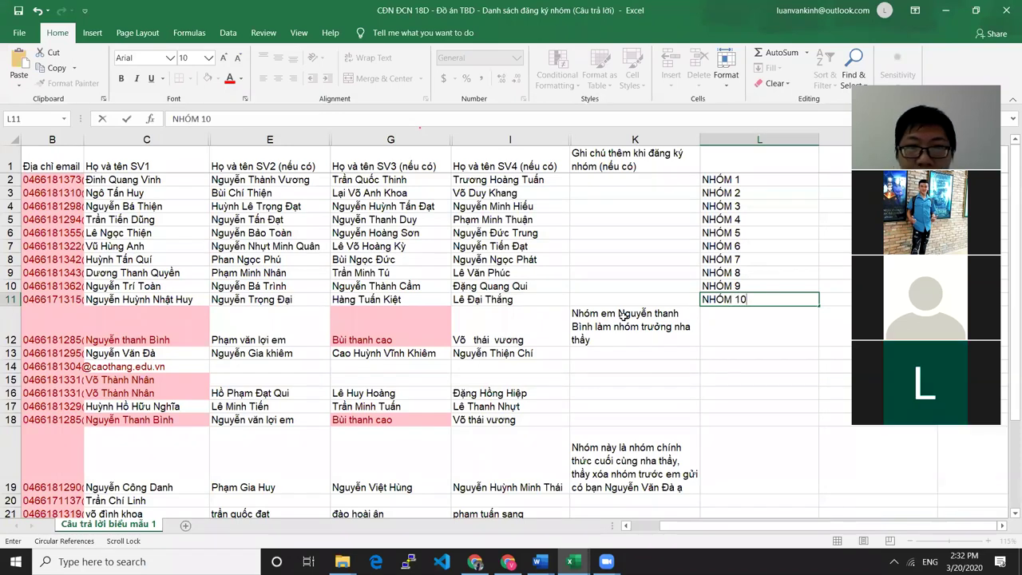
click(734, 323)
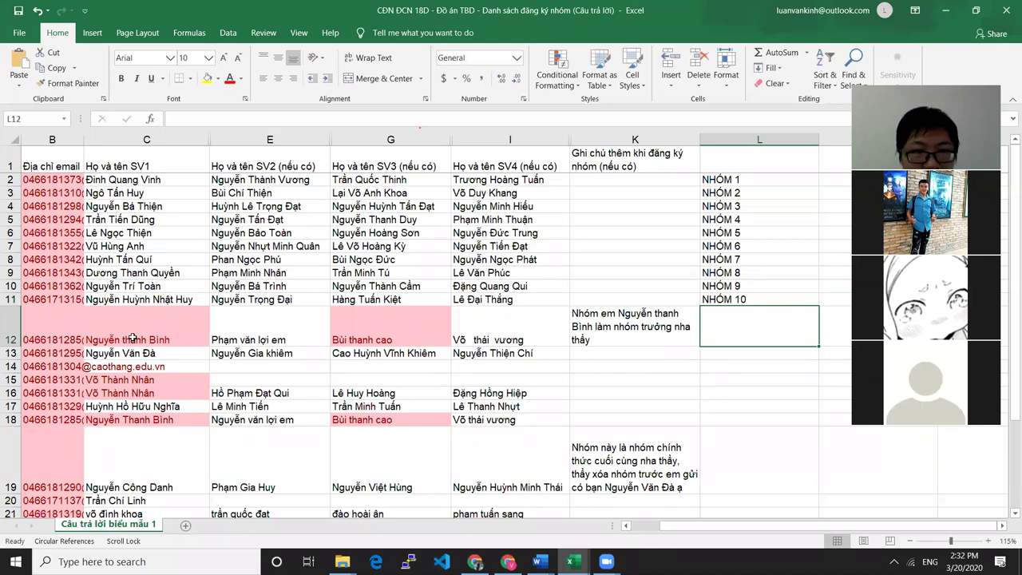
click(134, 339)
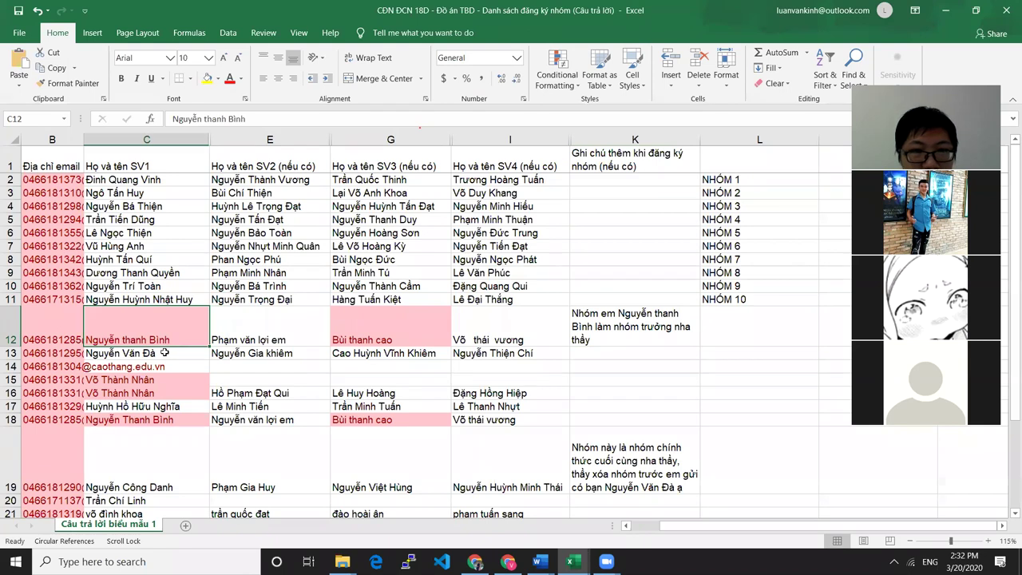
click(538, 337)
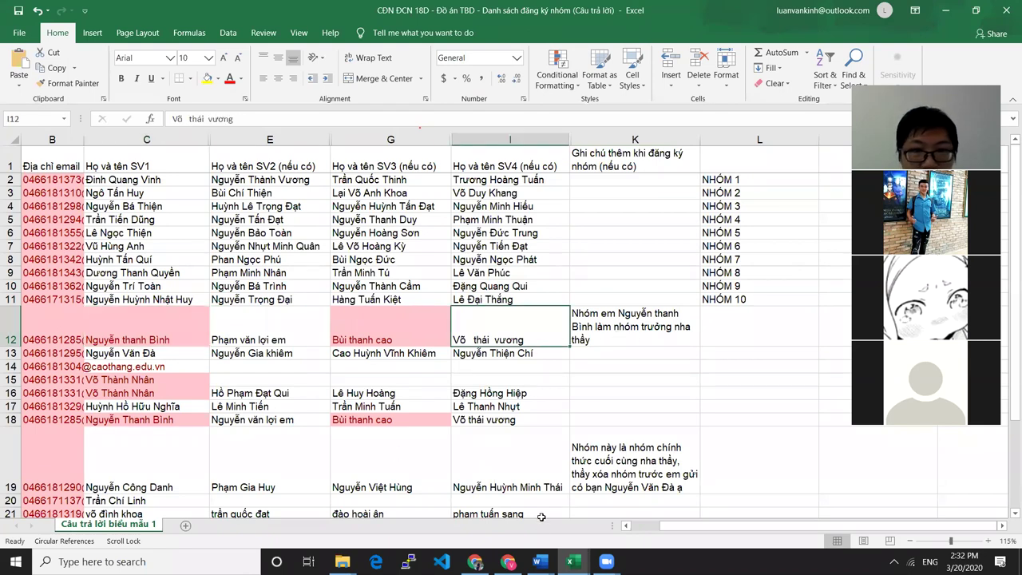
drag(751, 533, 672, 533)
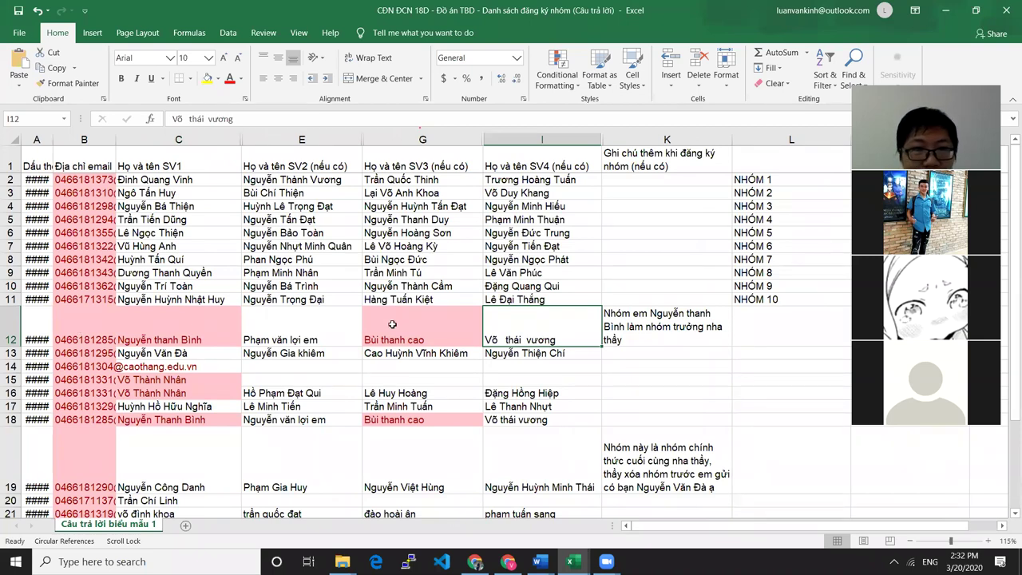
click(184, 421)
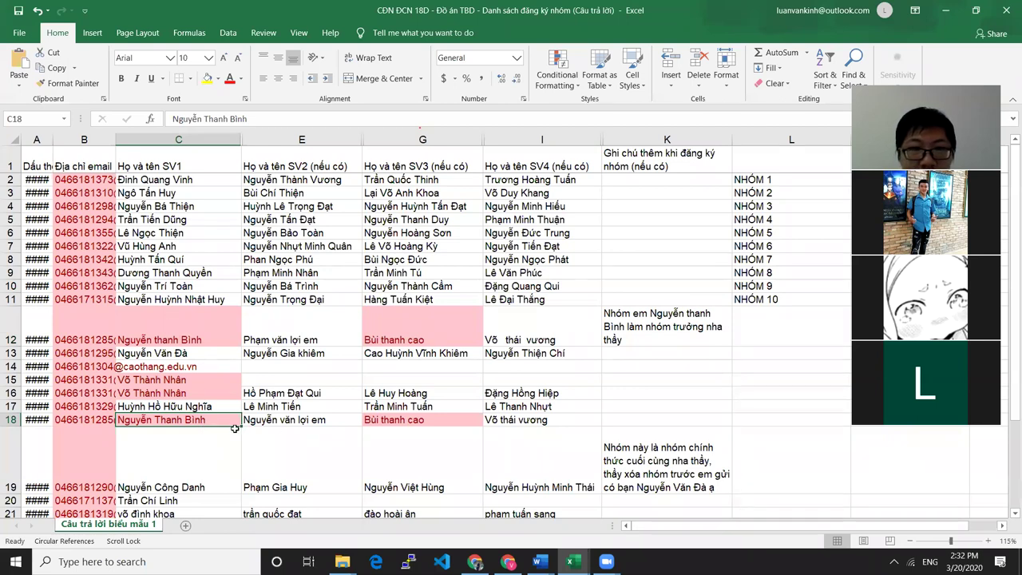
click(302, 422)
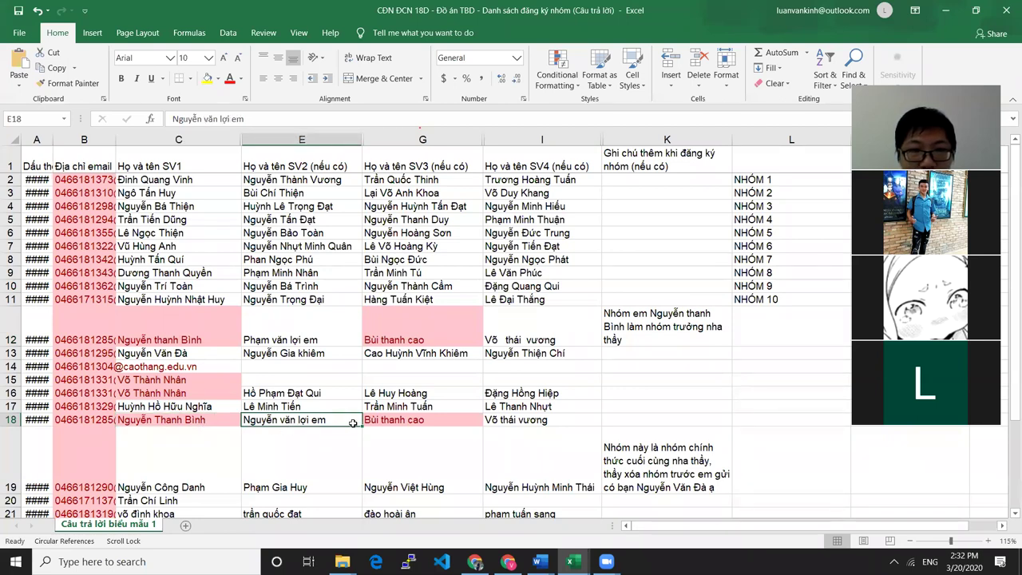
click(418, 421)
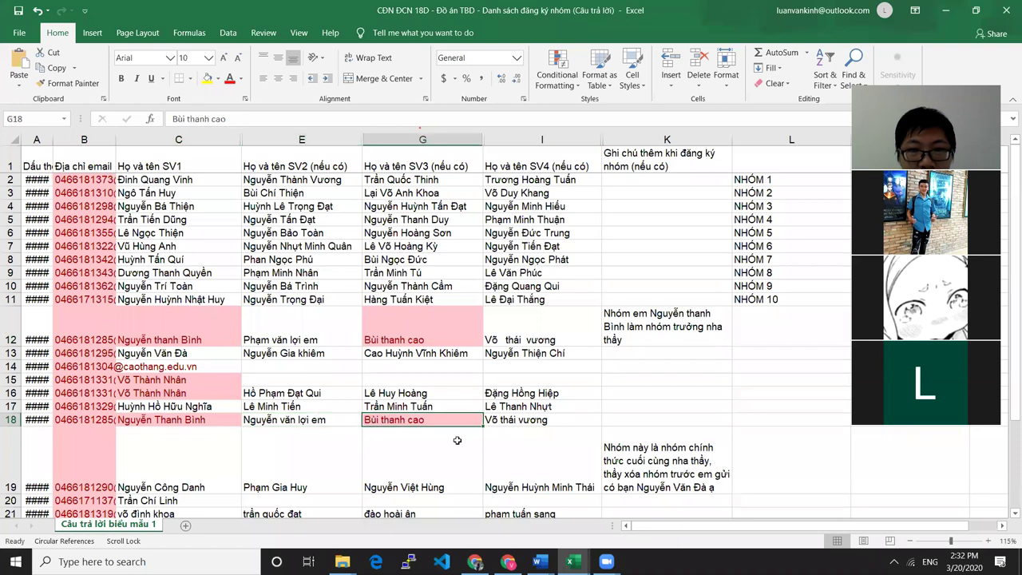
click(524, 420)
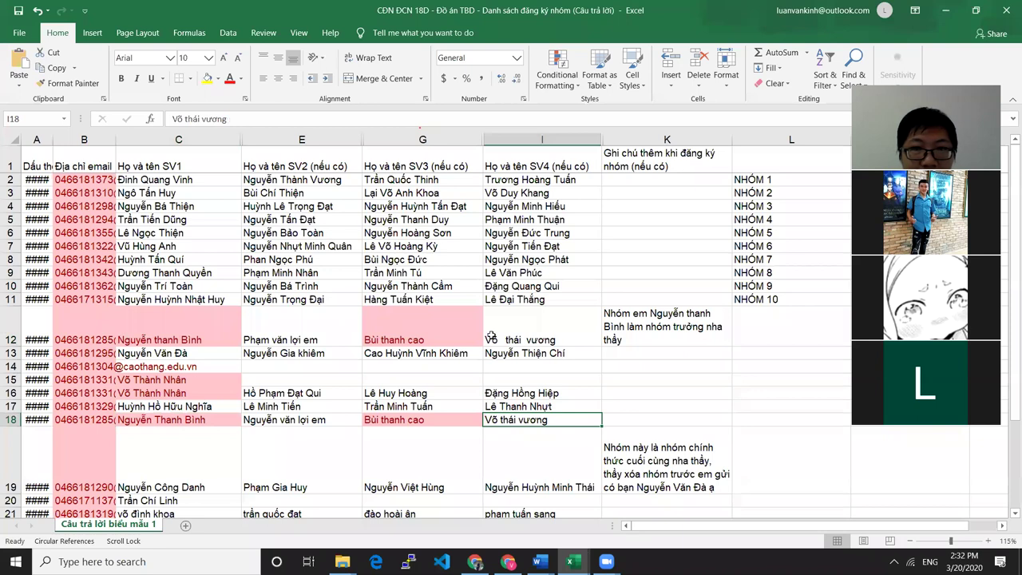
click(193, 324)
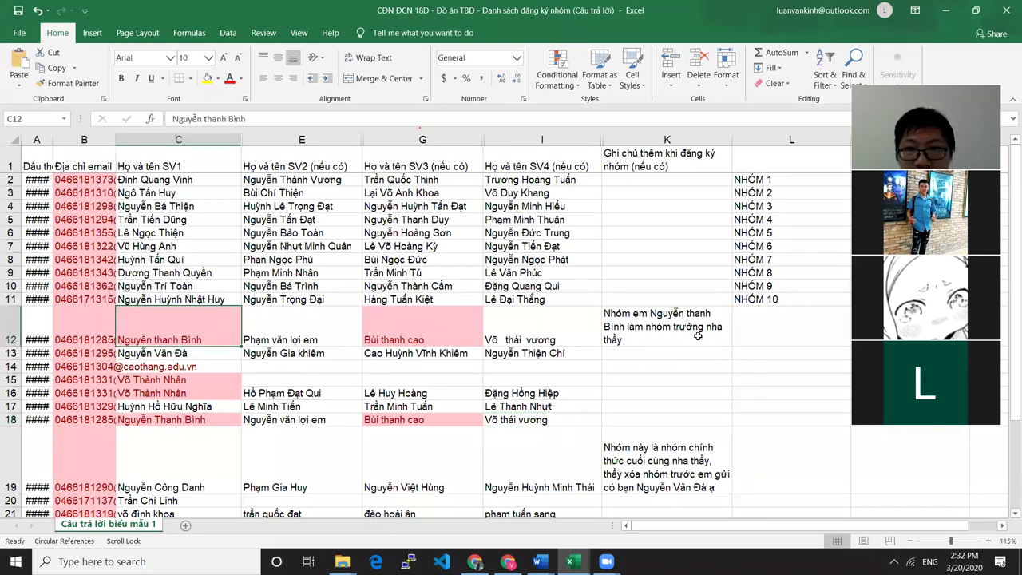
Delete the group-leader note from cell K12
click(657, 335)
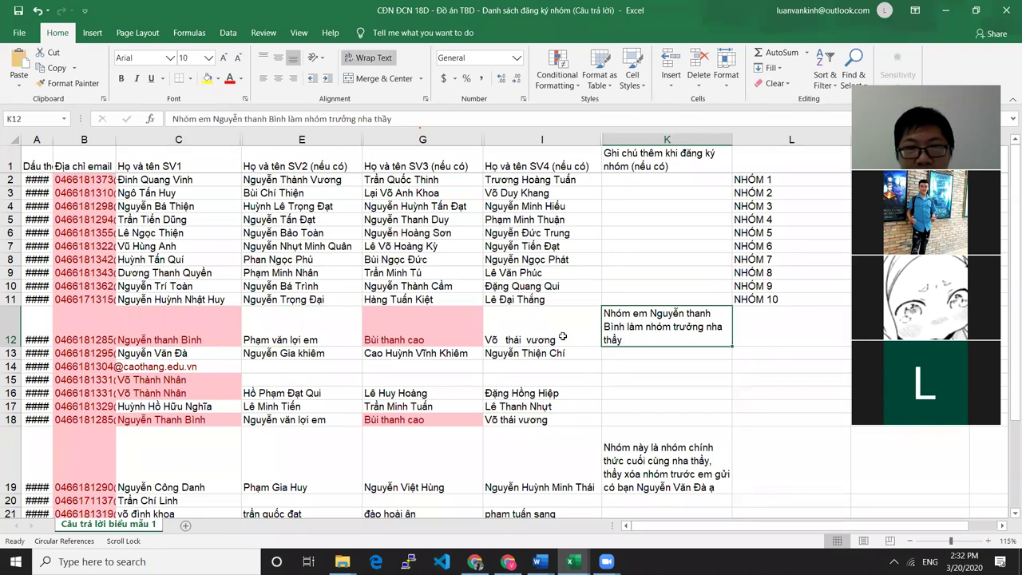
key(Delete)
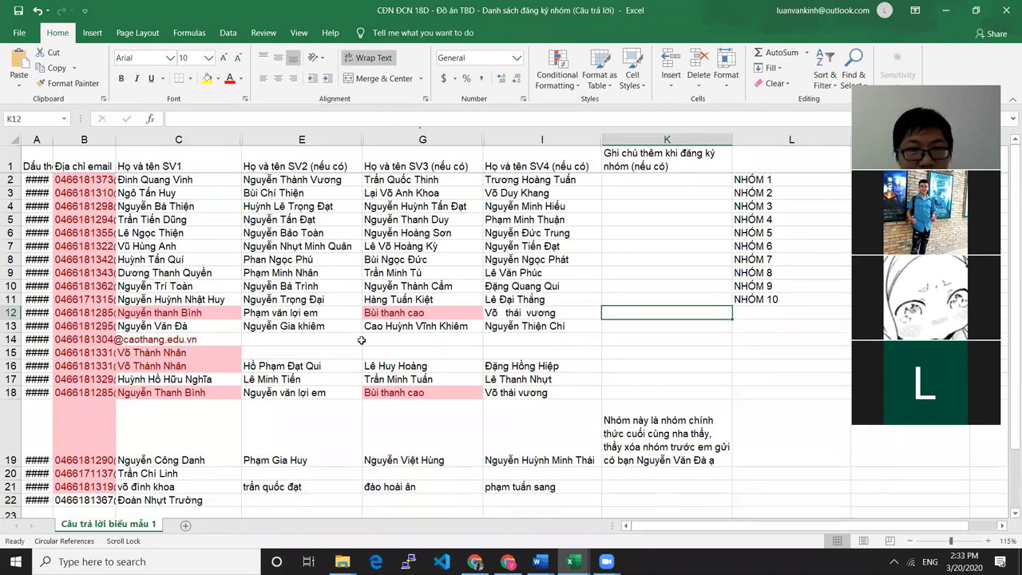
click(209, 313)
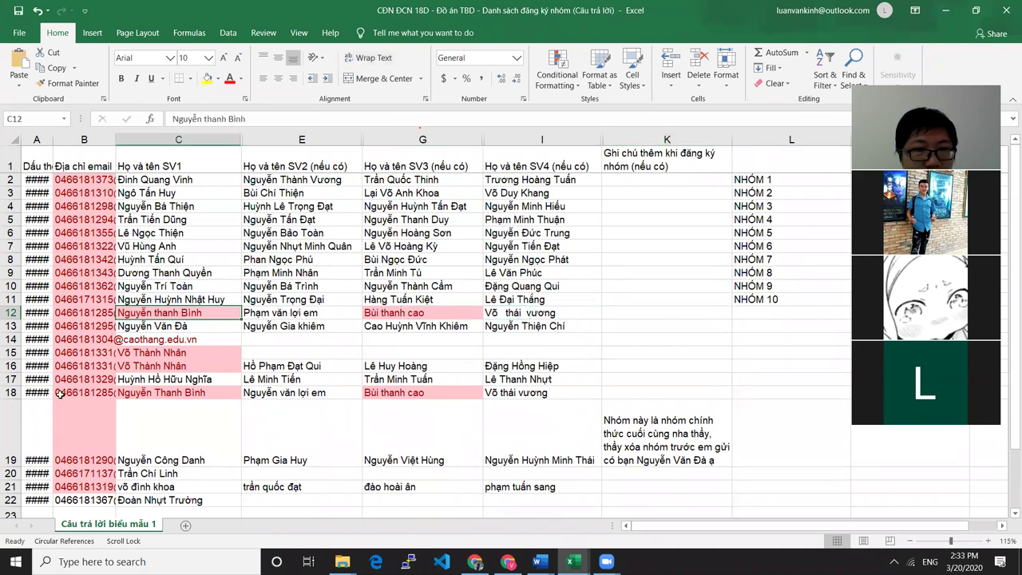
click(11, 392)
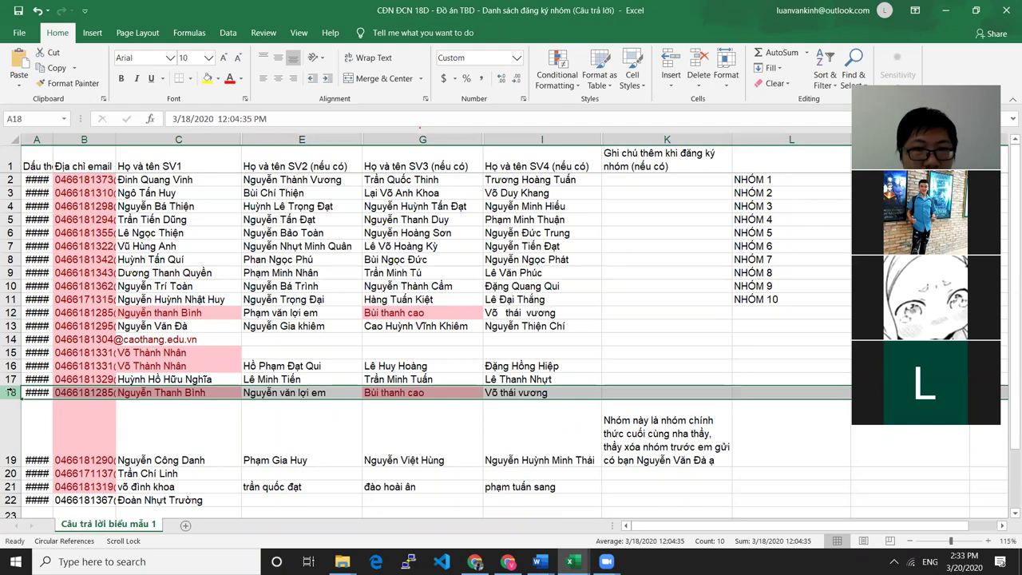
right_click(11, 392)
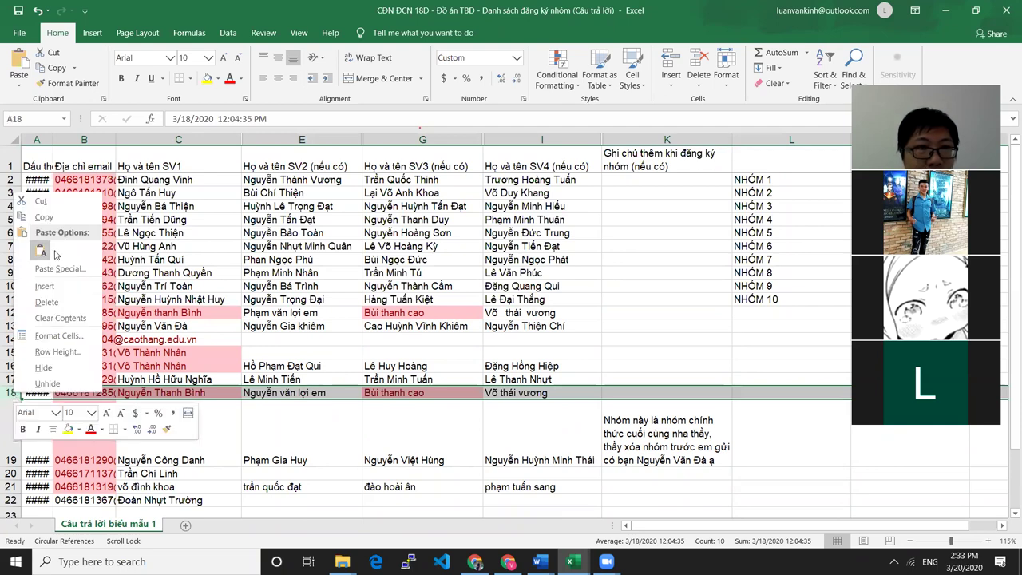
click(46, 302)
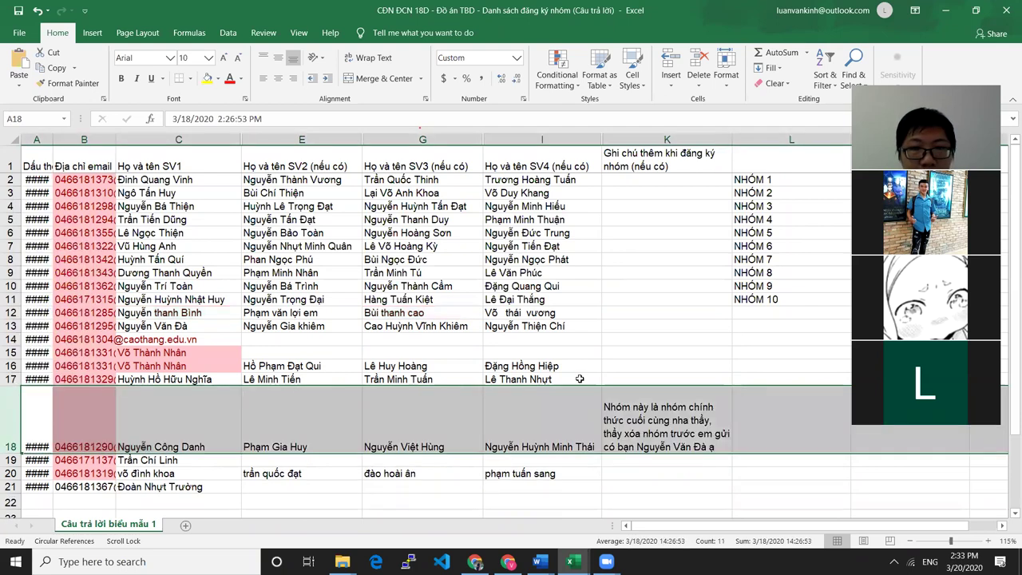
click(214, 338)
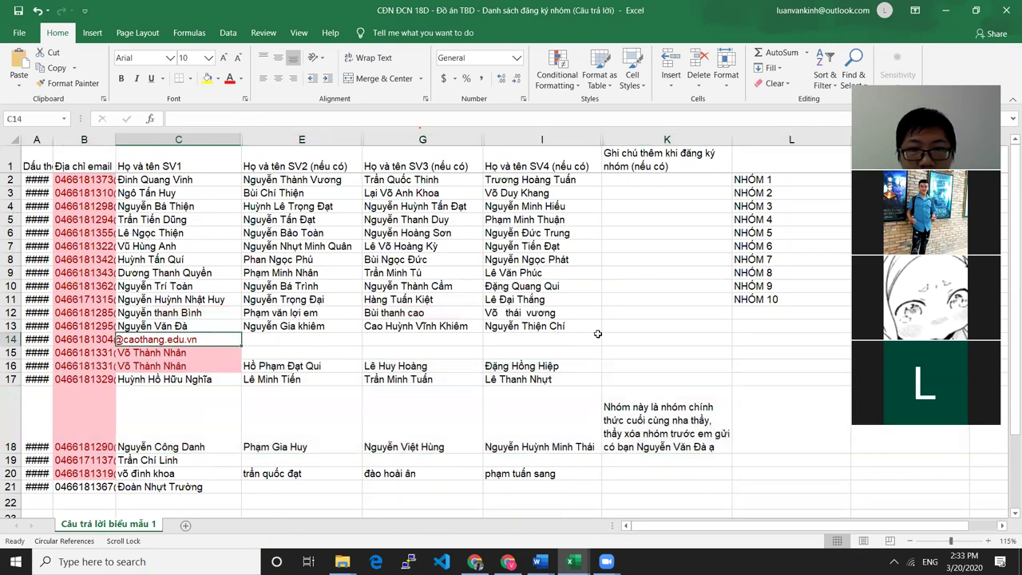
Edit C12's student name to fix its lowercase middle name
click(176, 320)
double_click(158, 313)
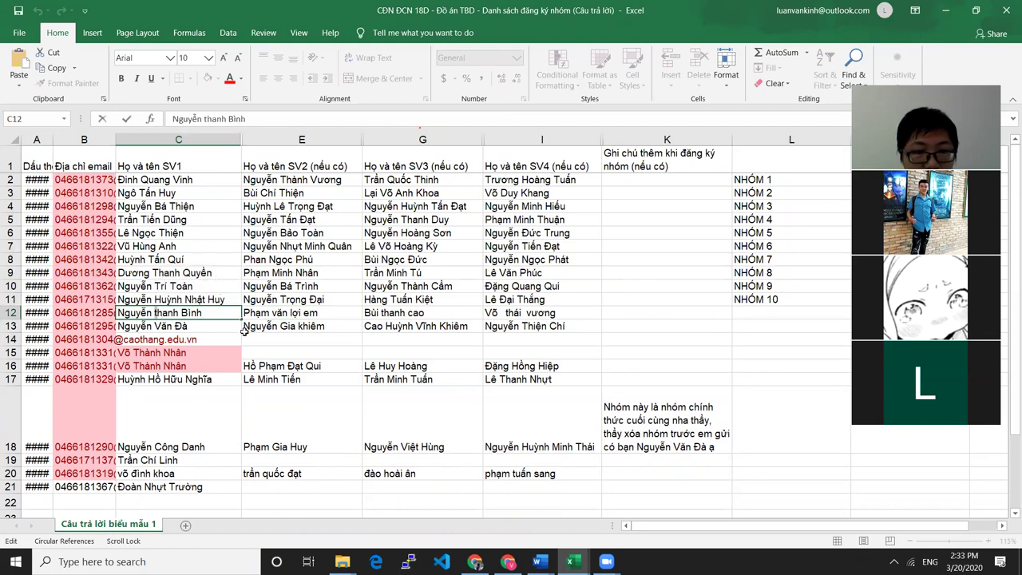
key(BackSpace)
Finish C12 with a capital T, then capitalize the V, L and E words in E12's name
text(T)
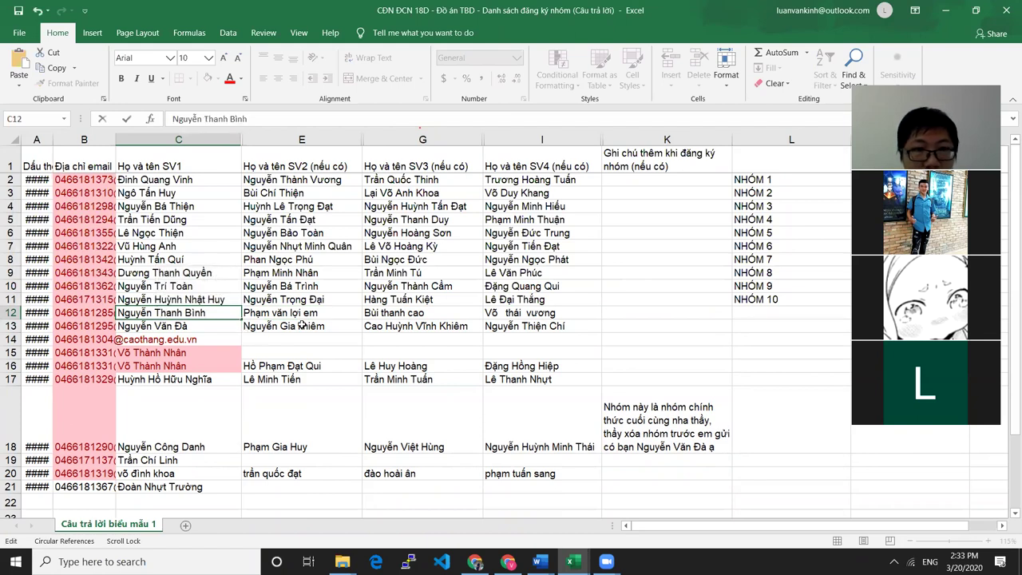
click(271, 312)
double_click(272, 312)
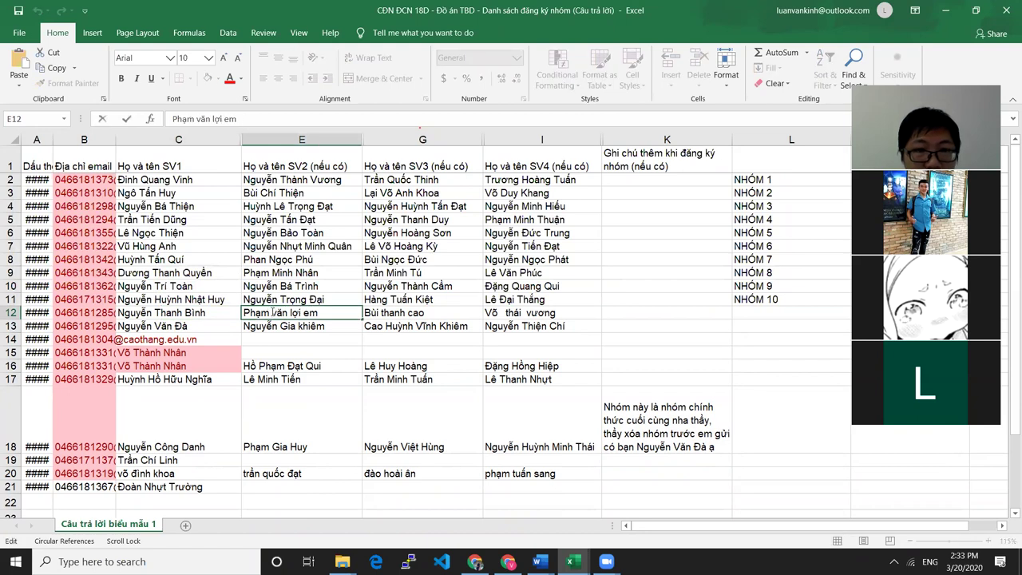
key(BackSpace)
text(V)
drag(290, 312, 296, 312)
text(L)
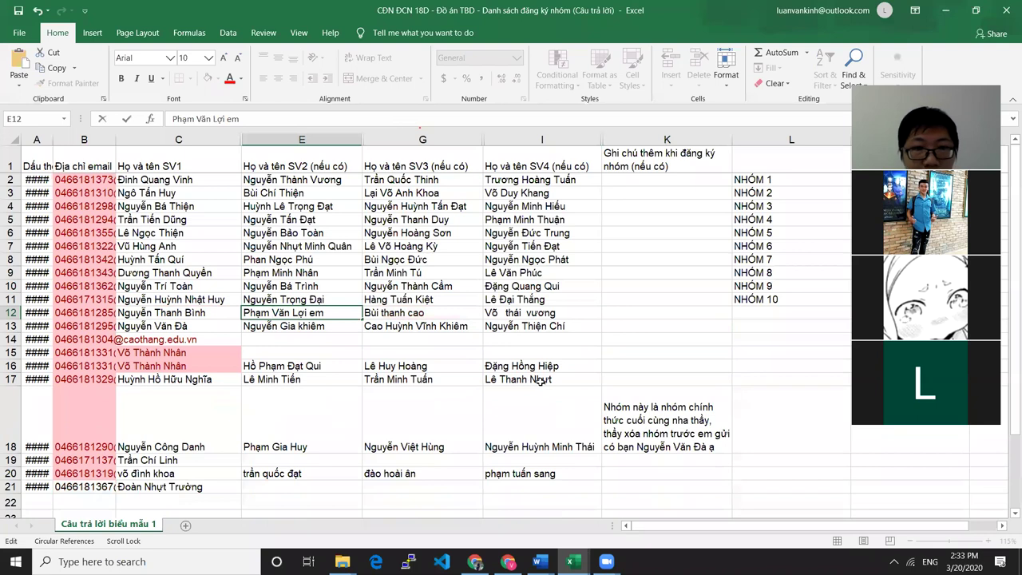
triple_click(317, 312)
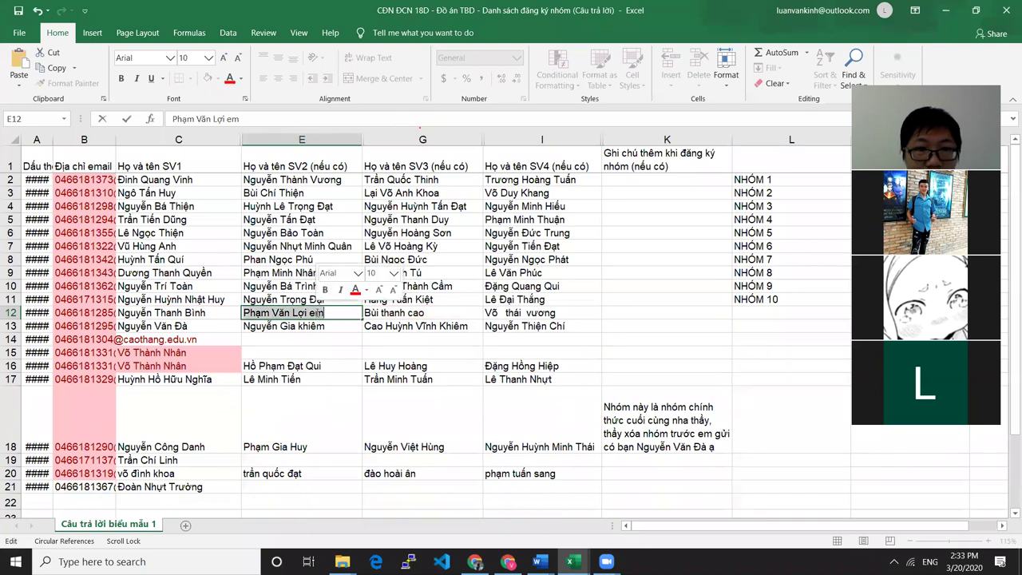
click(318, 313)
key(BackSpace)
text(E)
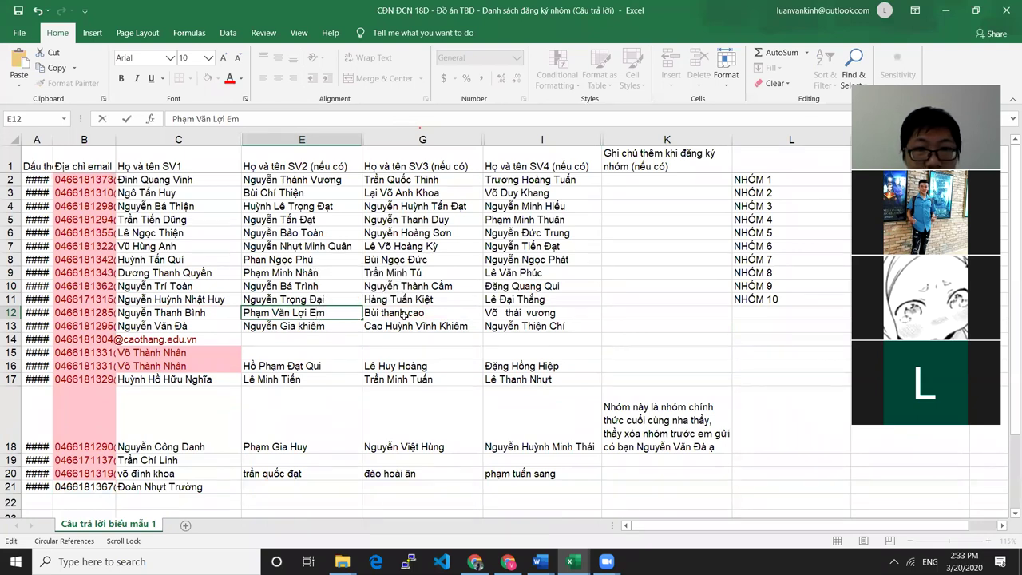
click(391, 312)
Capitalize G12's name ('Thanh', capital C) and I12's ('Thái', 'Vương')
double_click(389, 312)
text(Thanh)
drag(411, 312, 418, 312)
text(C)
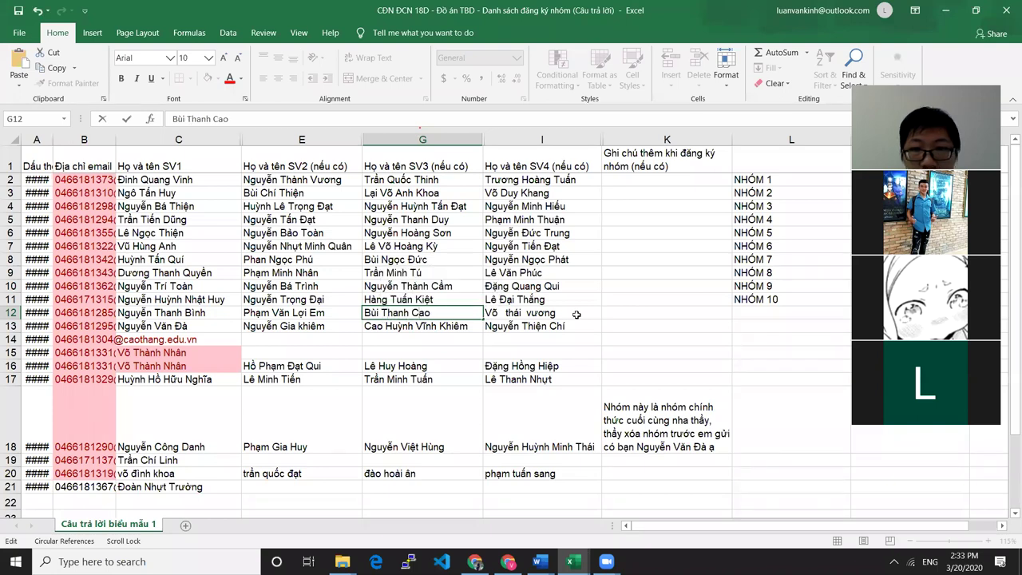
click(521, 313)
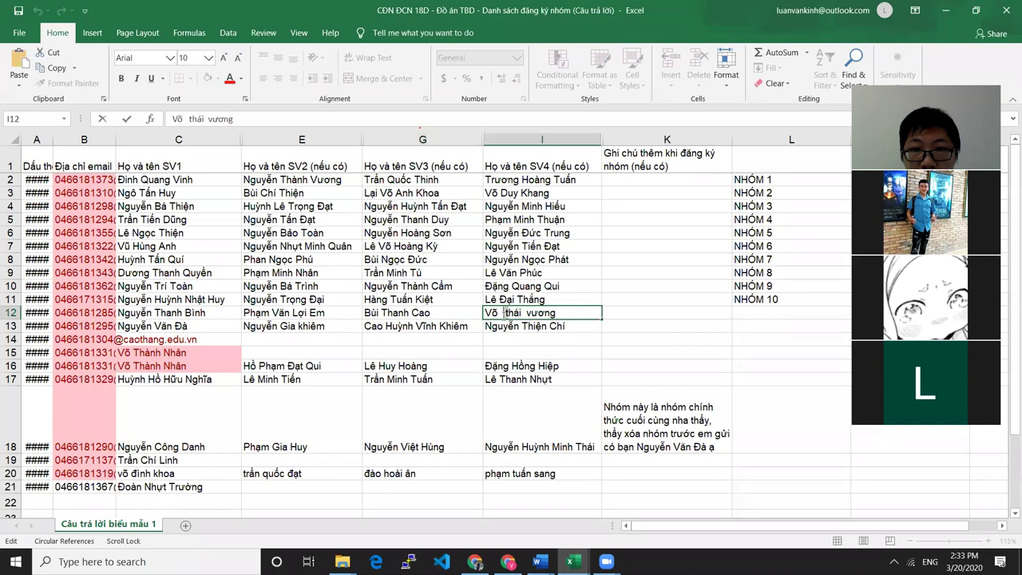
double_click(519, 312)
text(Thái)
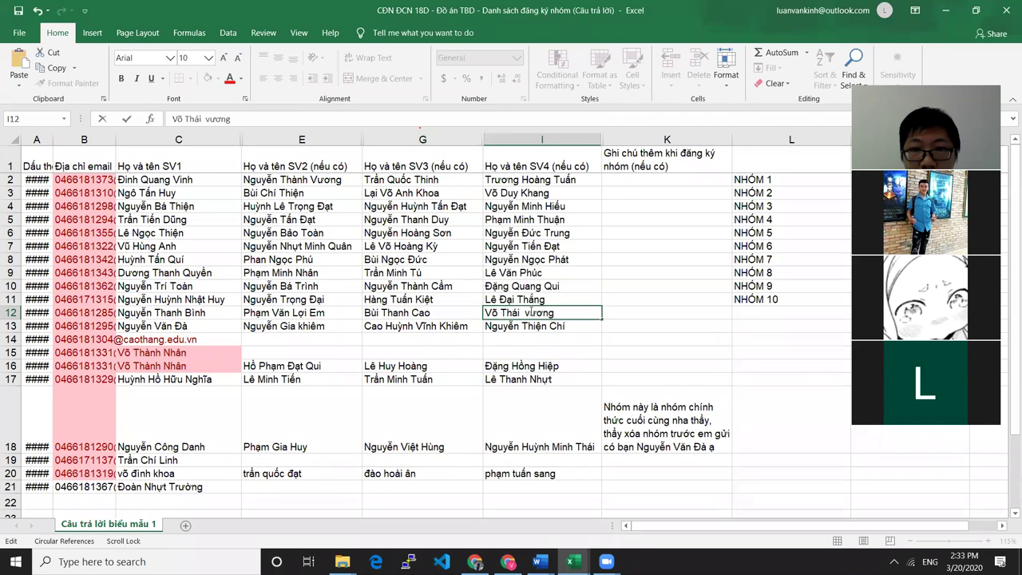
double_click(528, 312)
text(Vương)
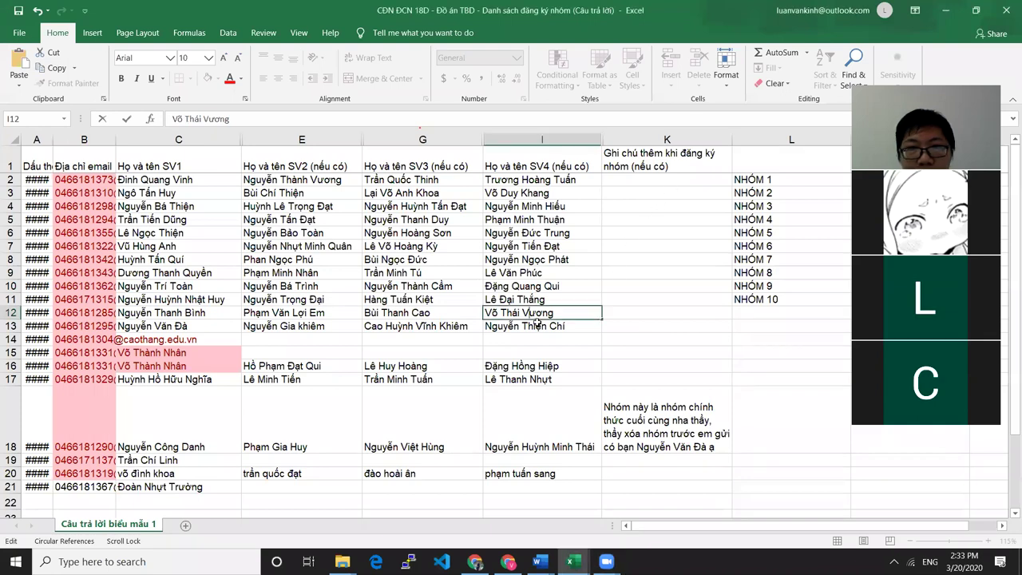
Review row 12's capitalized names and select the group range C12:I12
click(164, 314)
click(285, 314)
click(397, 314)
click(500, 314)
click(151, 314)
drag(152, 314, 590, 314)
Enter the label NHÓM 11 in cell L12
double_click(763, 312)
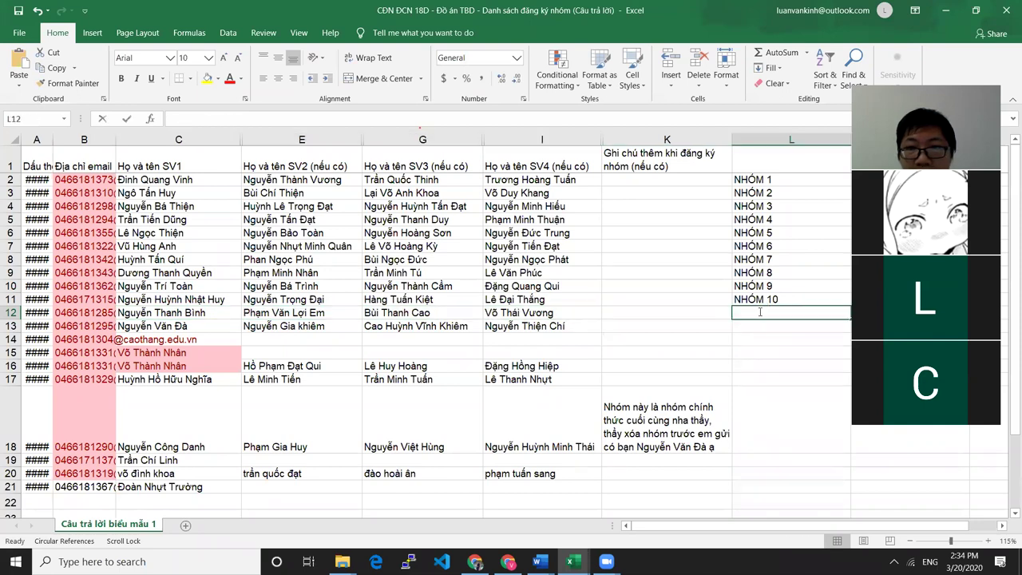
text(NHOM)
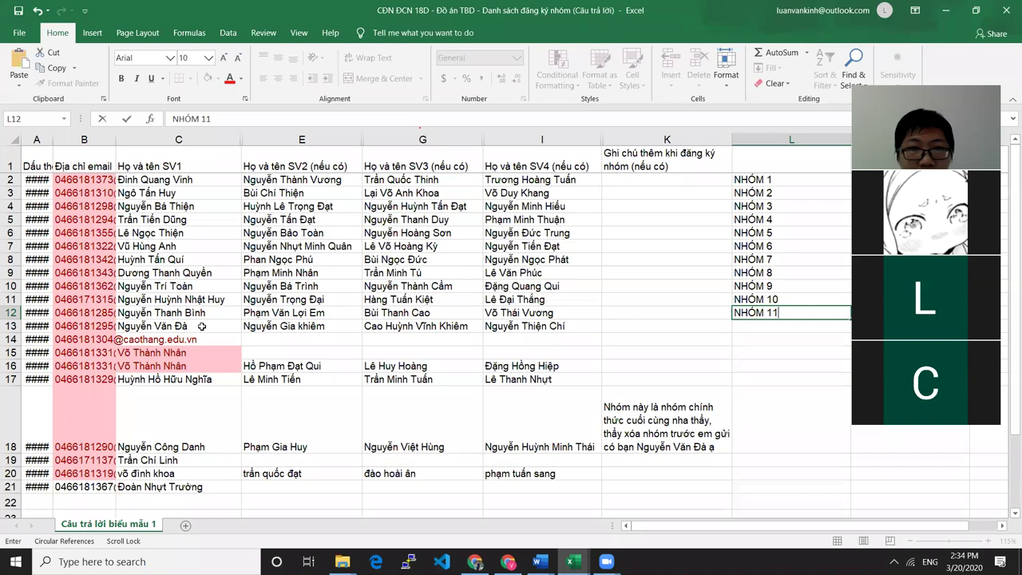
click(305, 312)
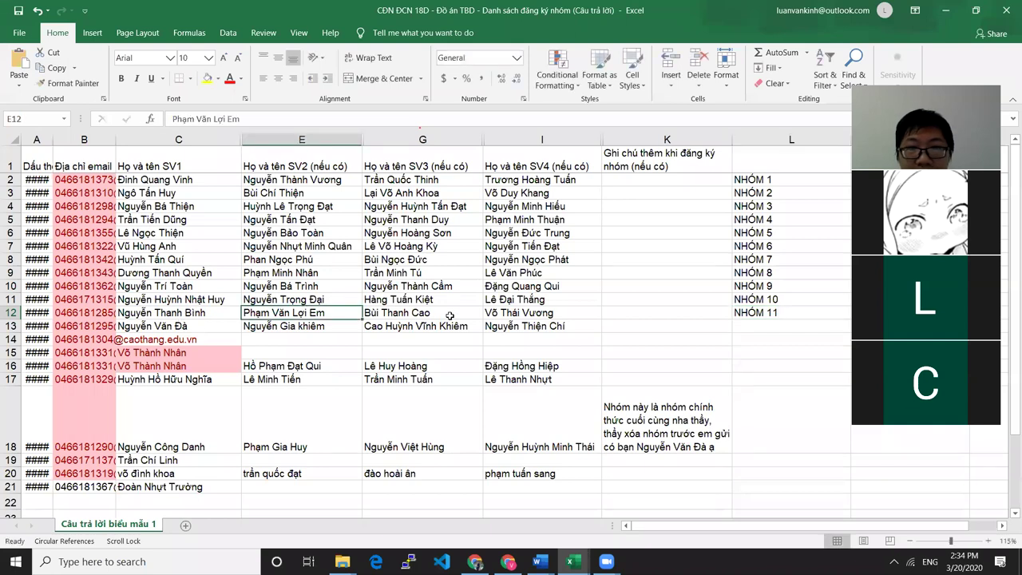
click(447, 315)
click(536, 312)
click(786, 317)
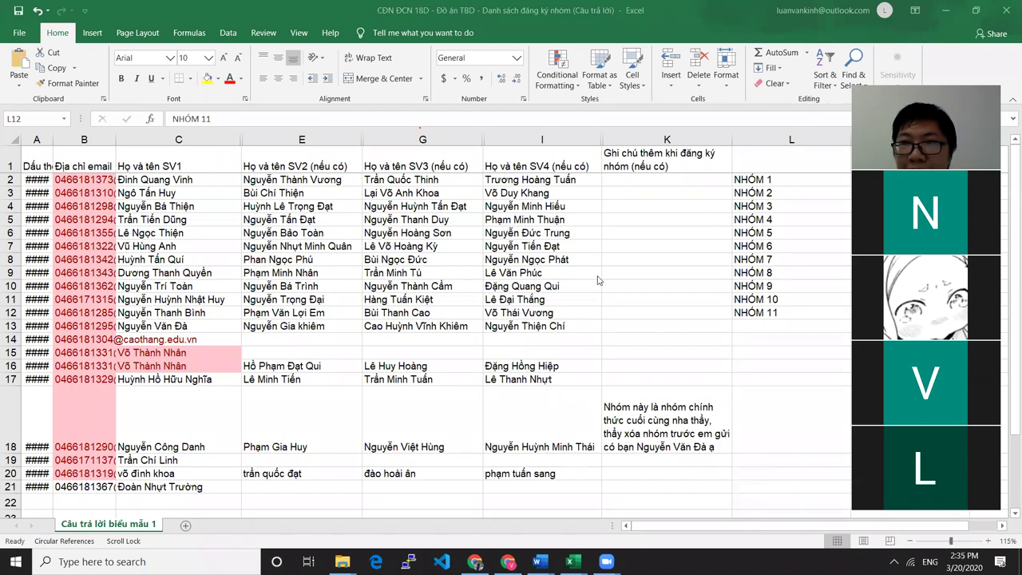
Review row 12's four students and its NHÓM 11 label
click(185, 313)
click(321, 314)
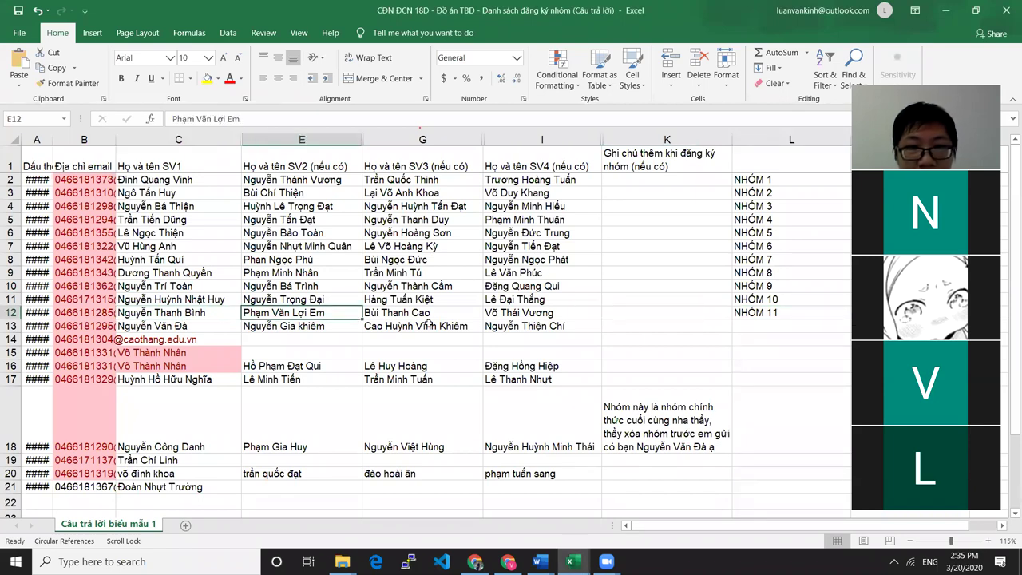
click(428, 314)
click(525, 318)
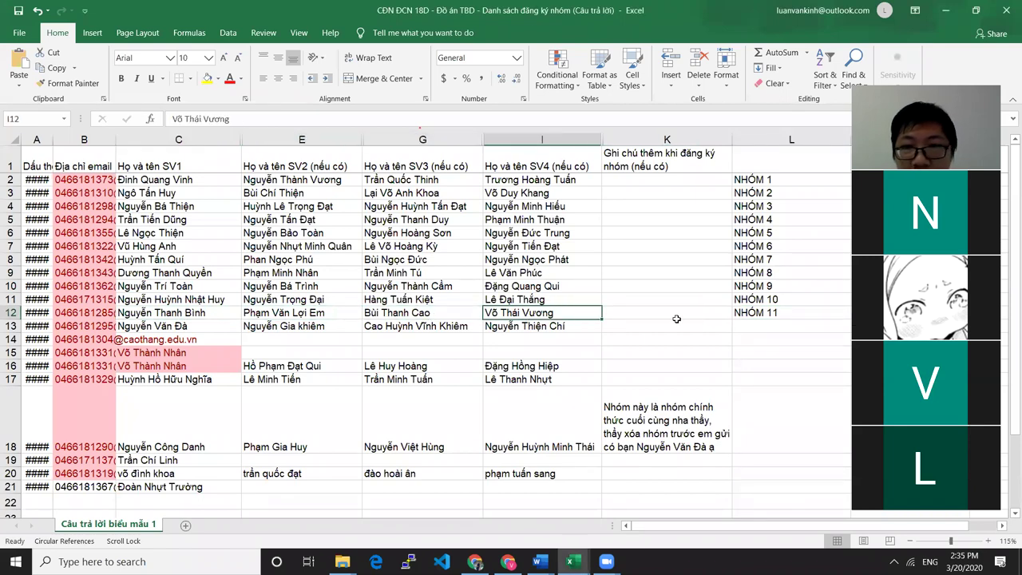
click(760, 316)
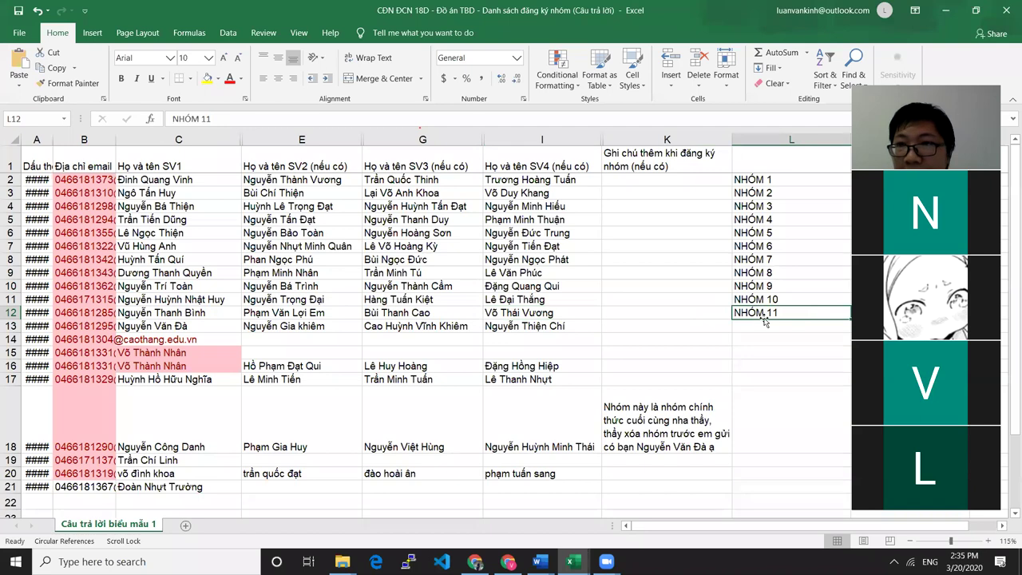
click(186, 330)
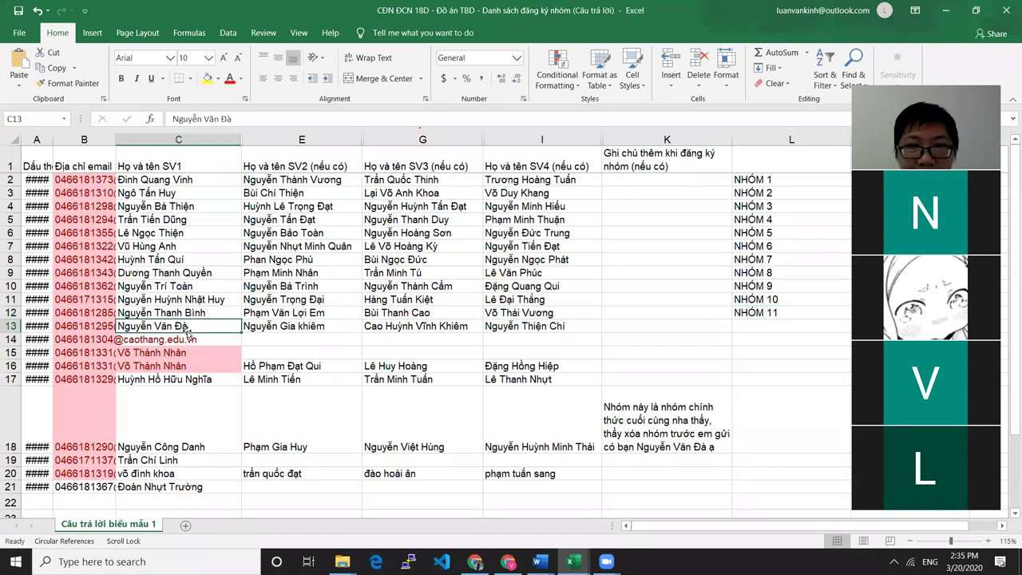
click(752, 329)
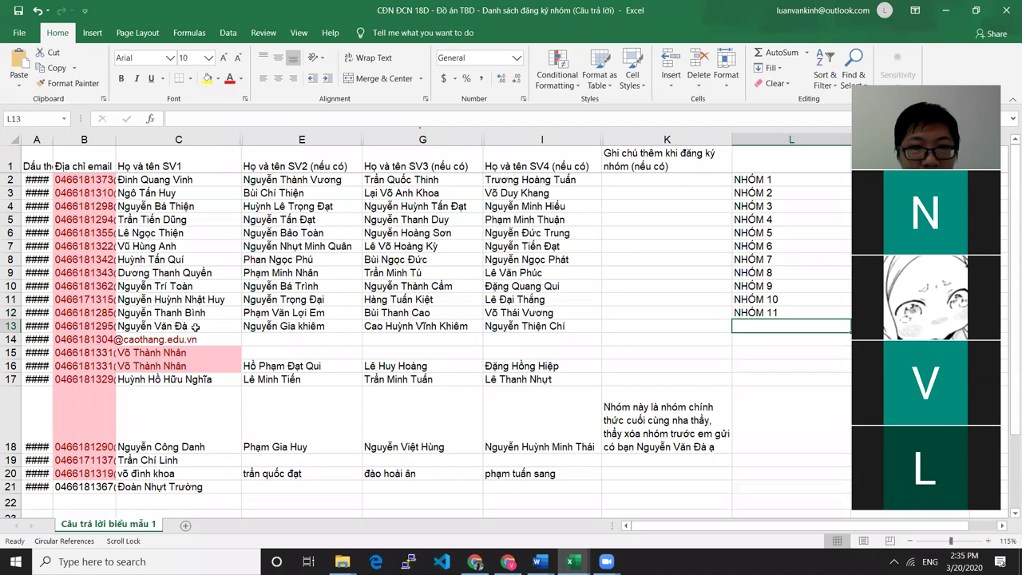
click(282, 330)
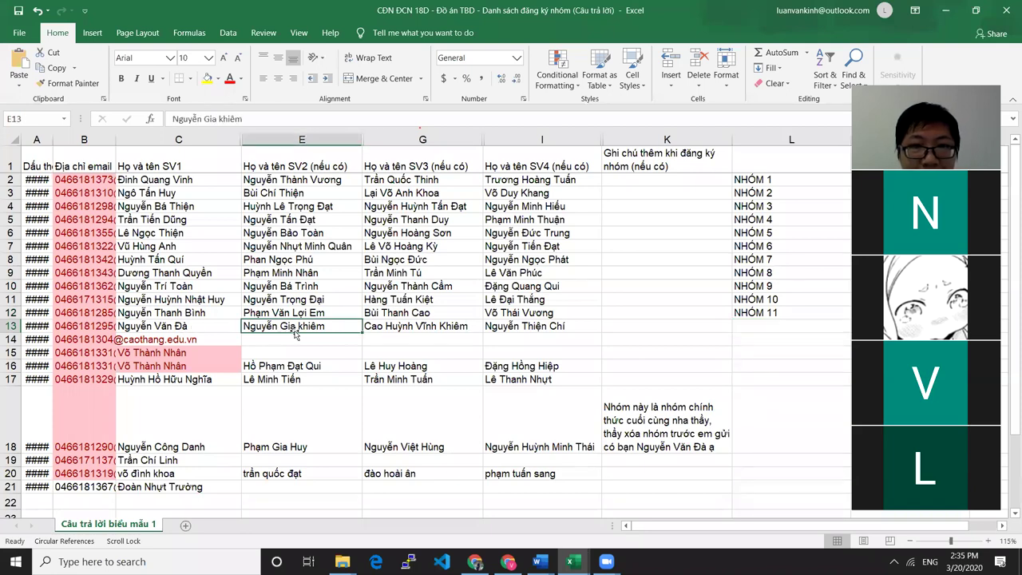
click(413, 329)
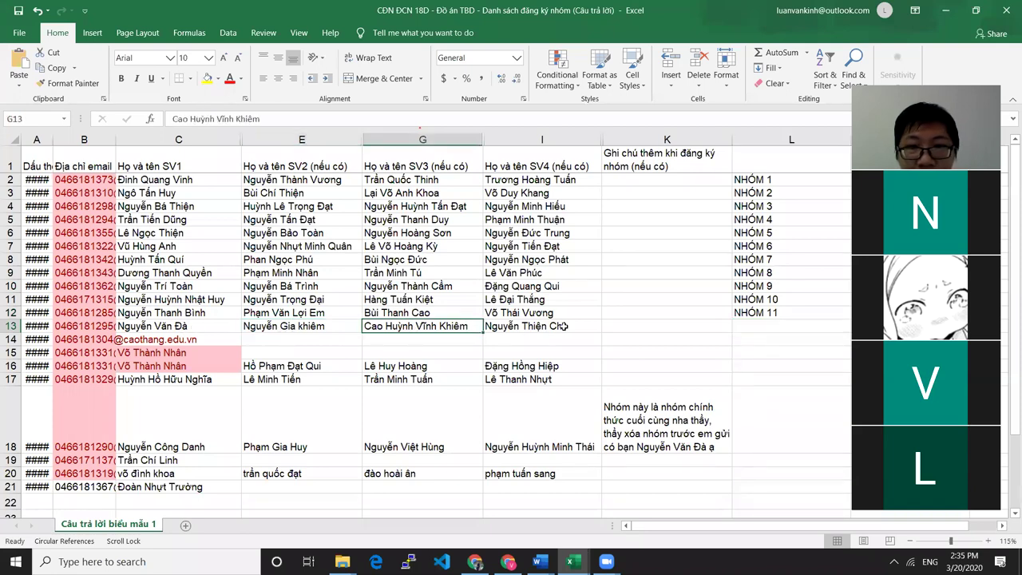
double_click(754, 326)
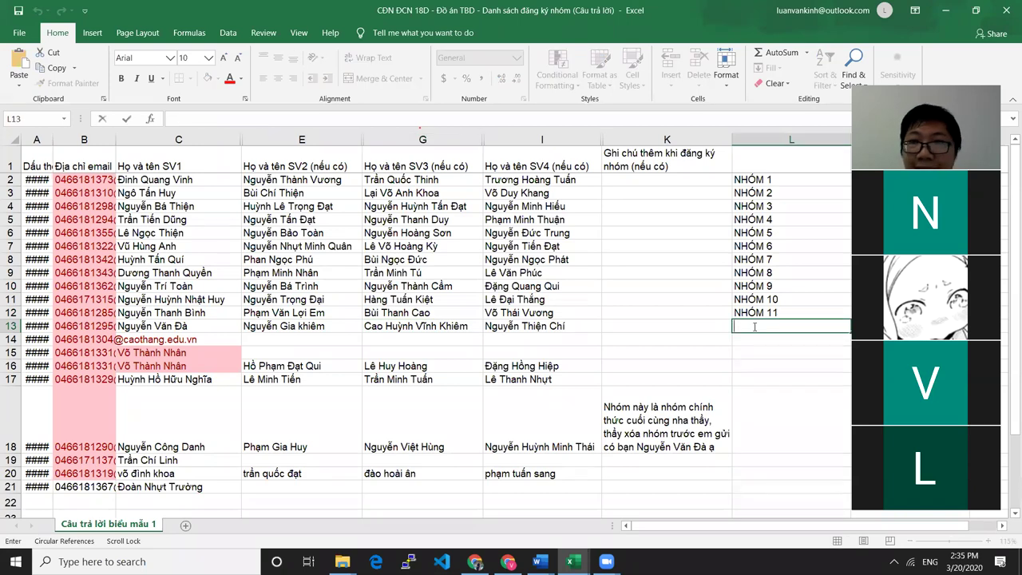
text(NH)
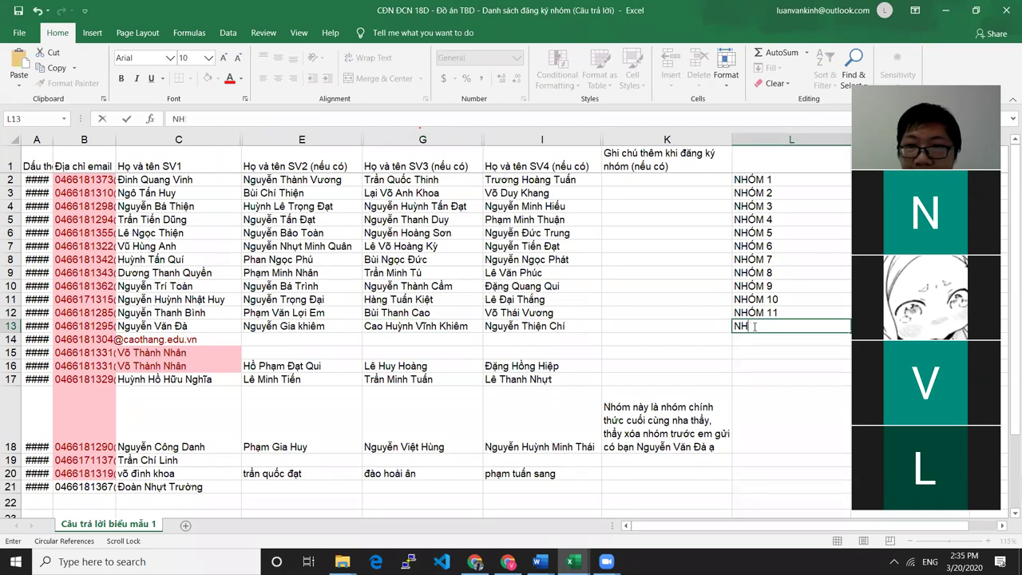
text(ÓM 12)
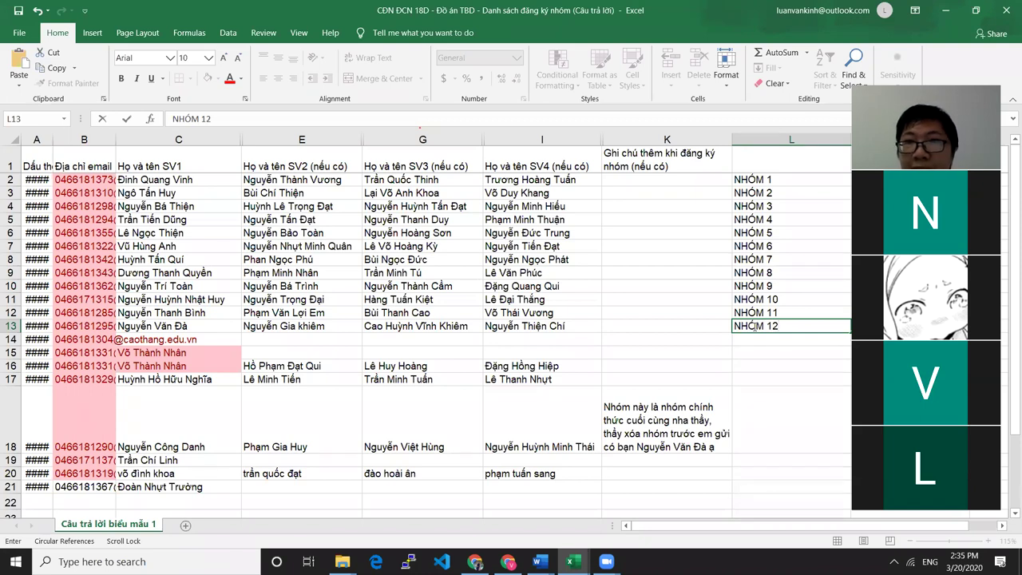
key(ctrl+Return)
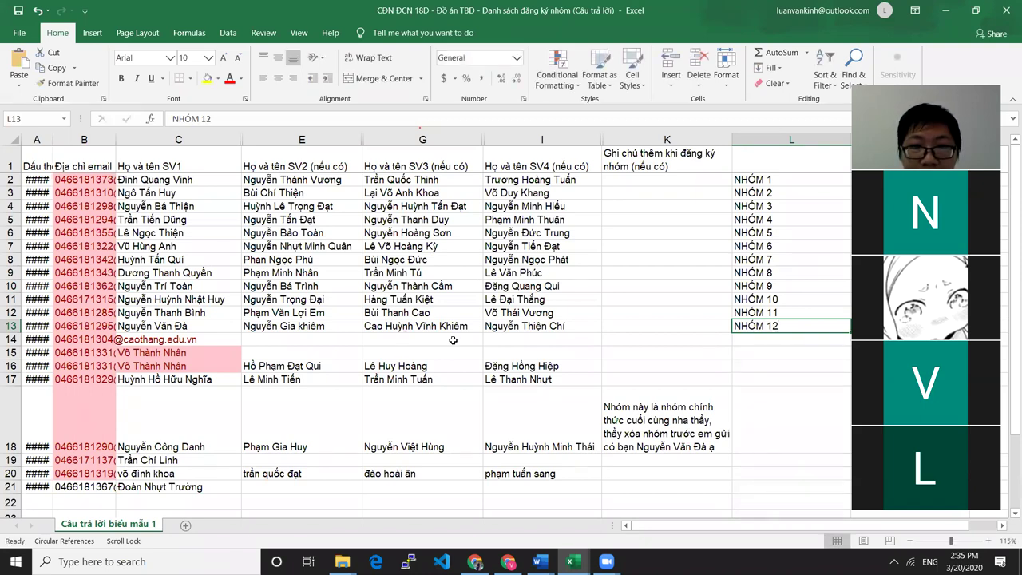
click(235, 347)
click(217, 340)
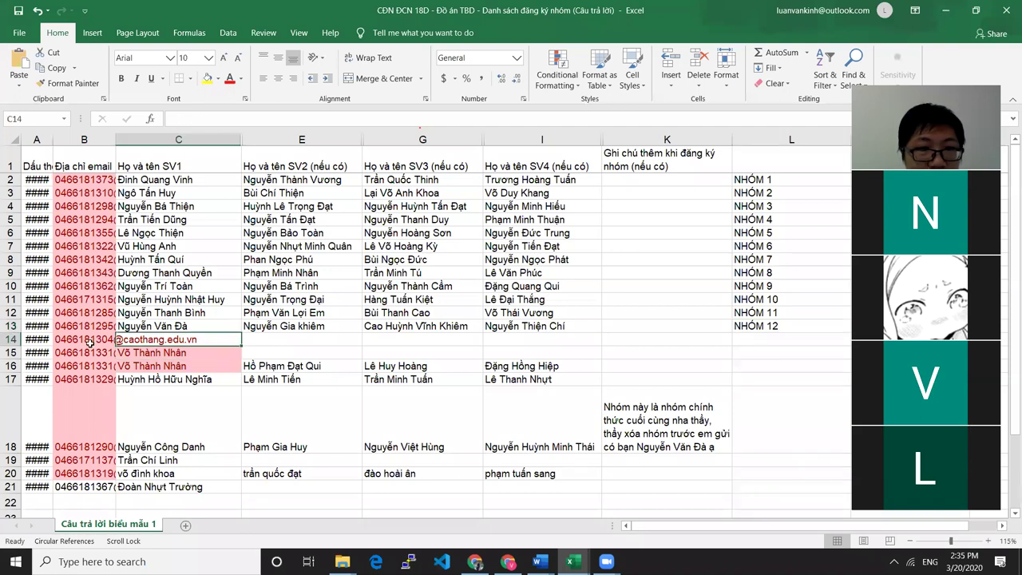
Autofit column B to show the full email addresses
click(15, 340)
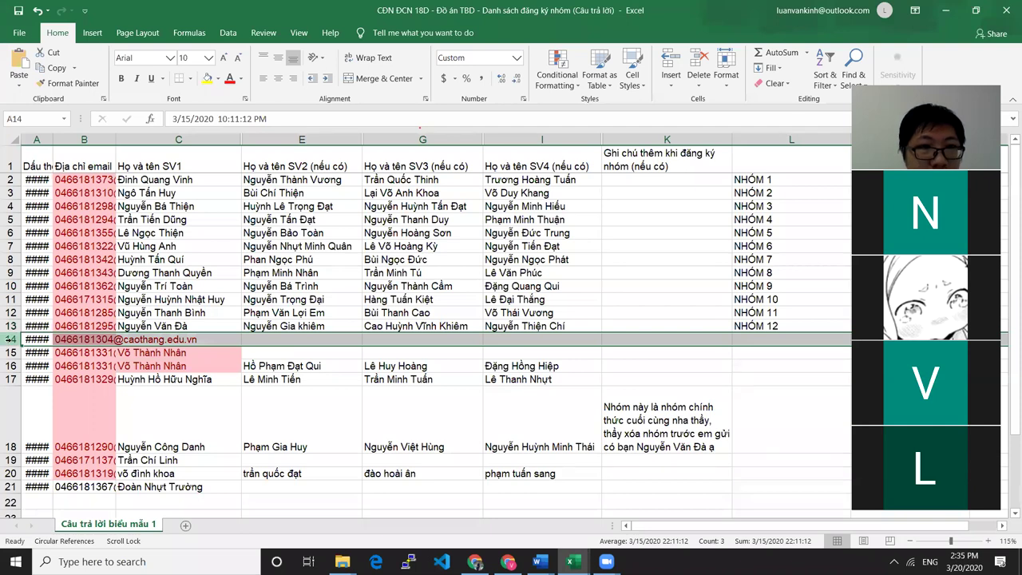
click(147, 339)
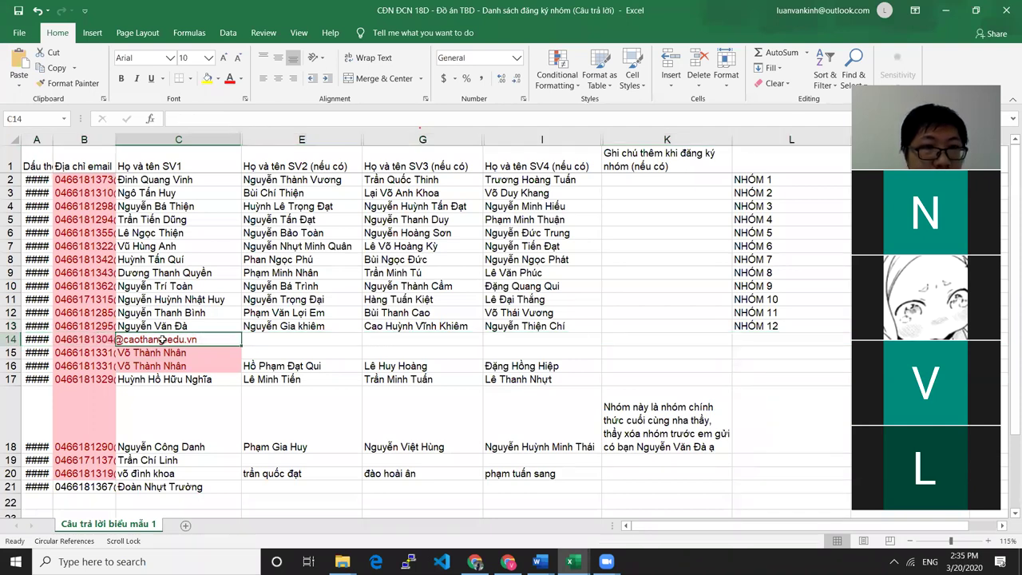
double_click(111, 139)
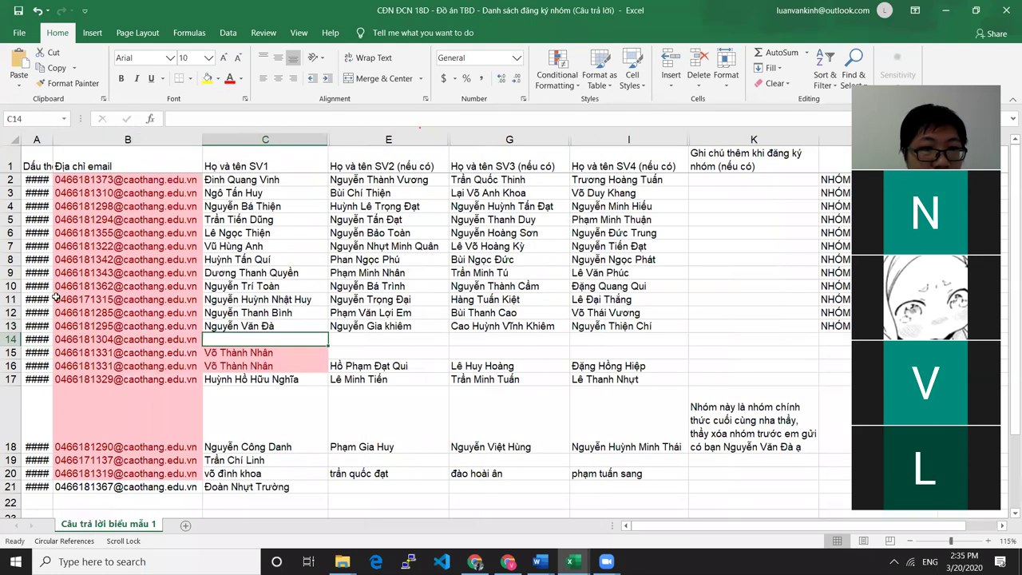
Delete the incomplete email-only row 14
click(11, 340)
right_click(11, 339)
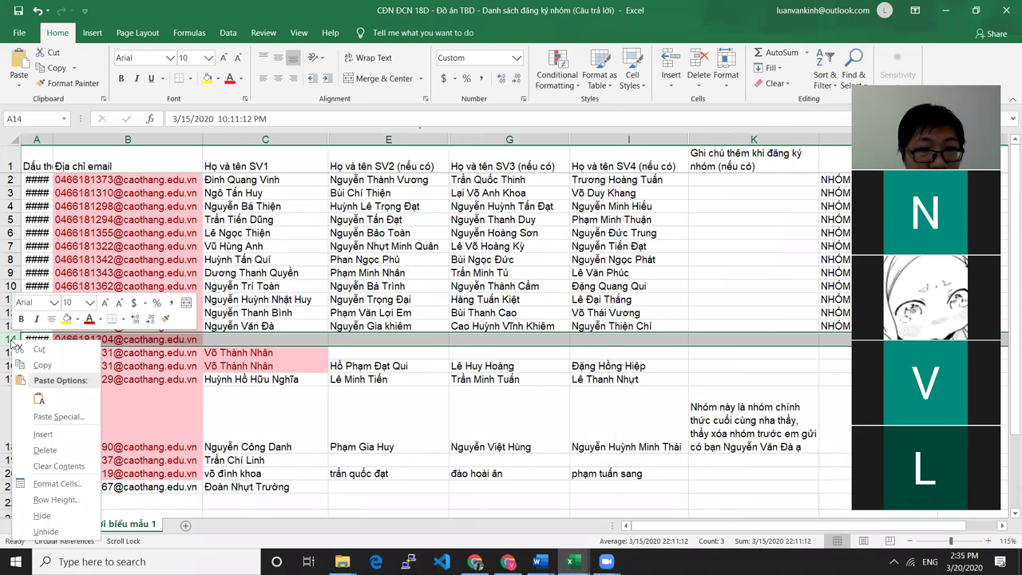
click(48, 451)
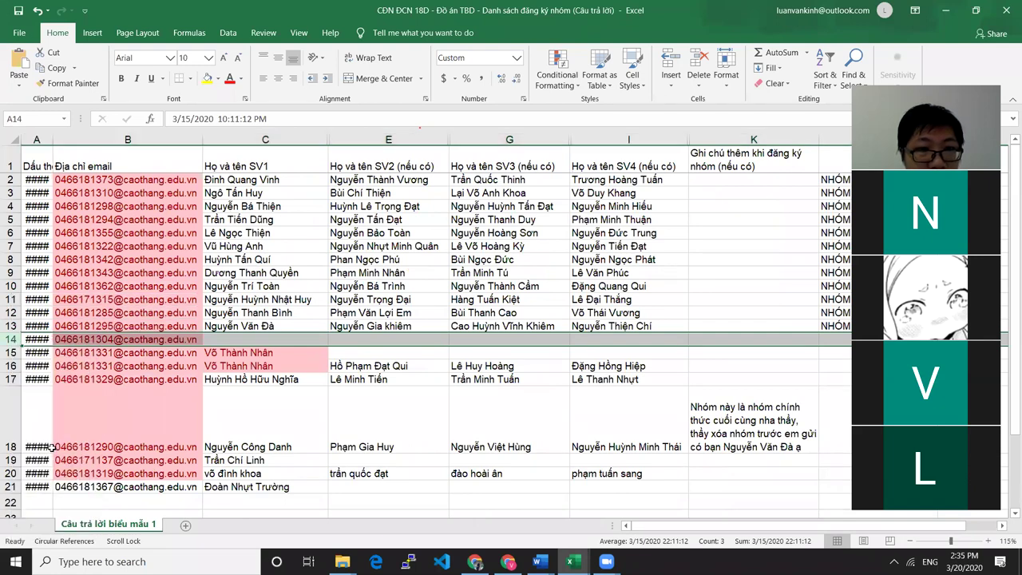
click(312, 340)
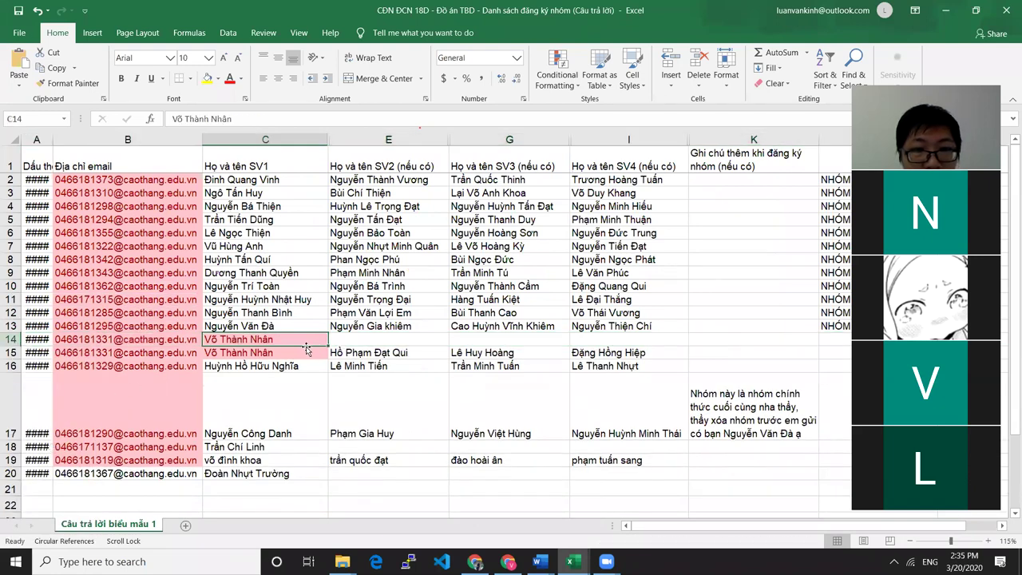
click(11, 339)
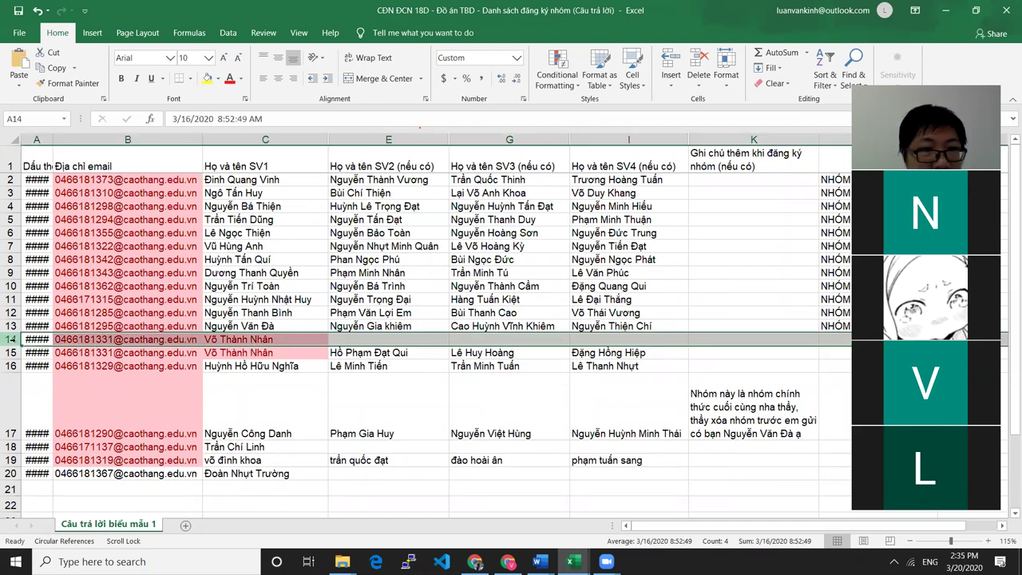
right_click(16, 342)
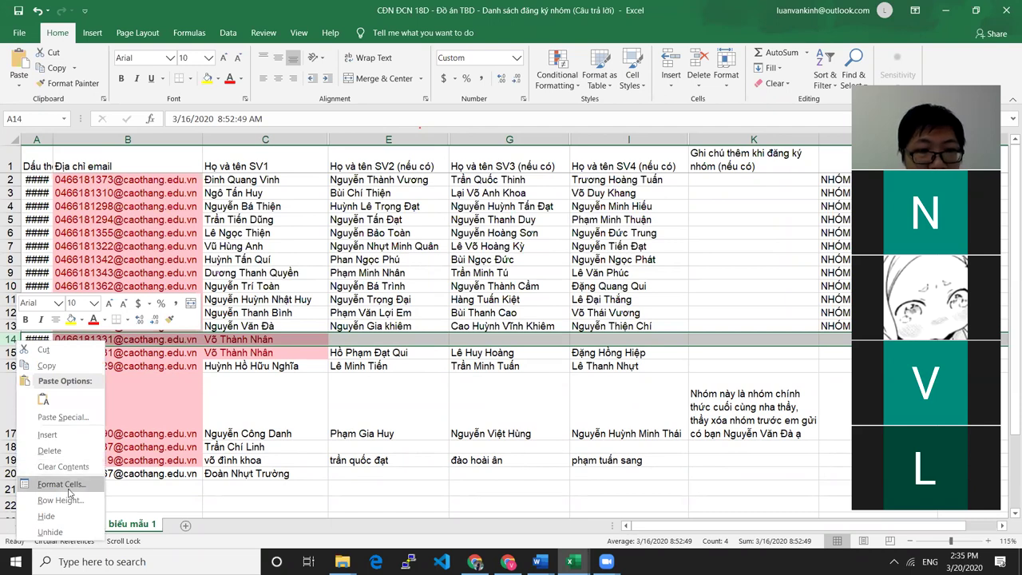
click(68, 453)
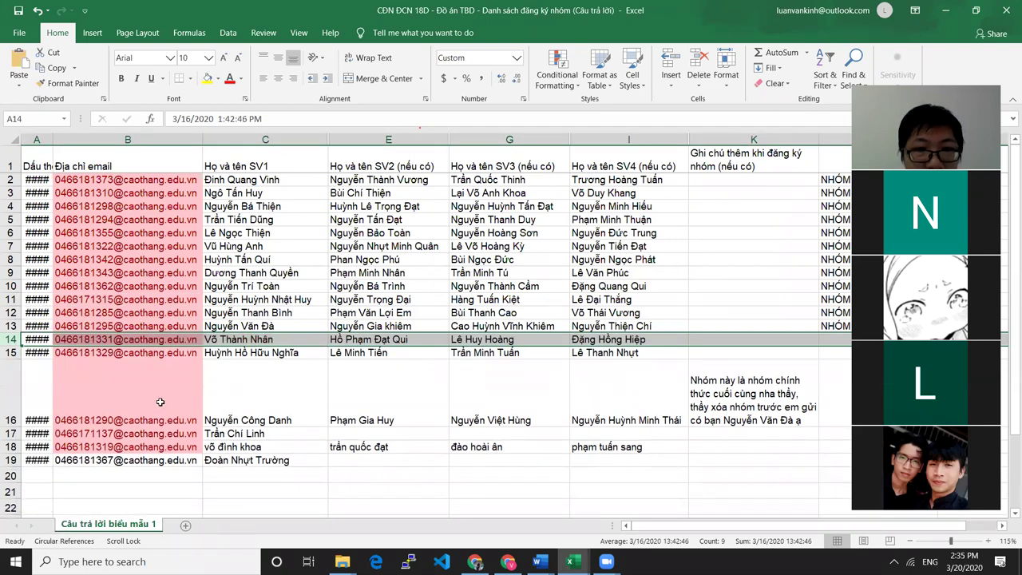
click(276, 340)
Label row 14's group NHÓM 13 and narrow column B to width 11.11
drag(652, 529, 721, 516)
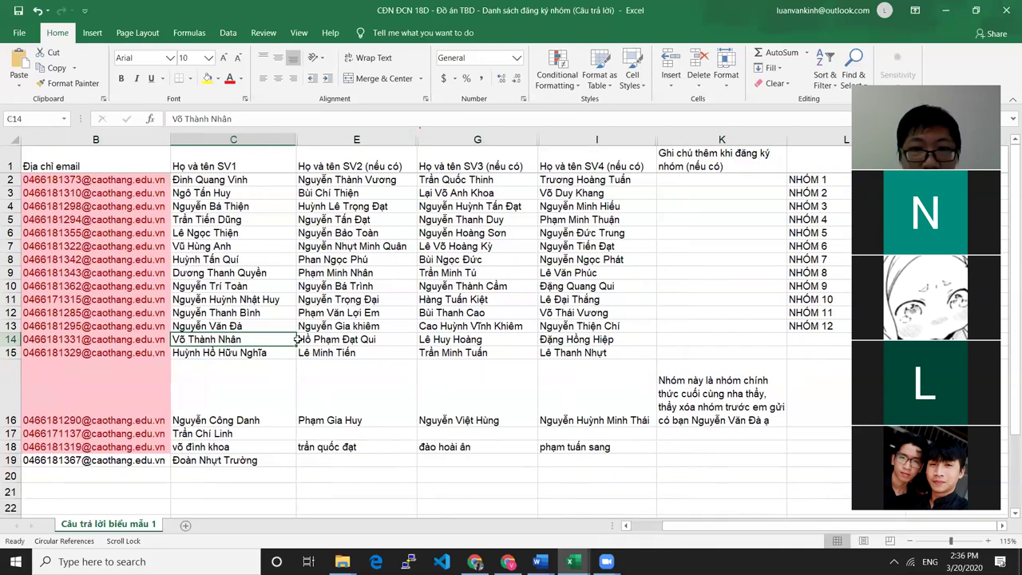
click(376, 343)
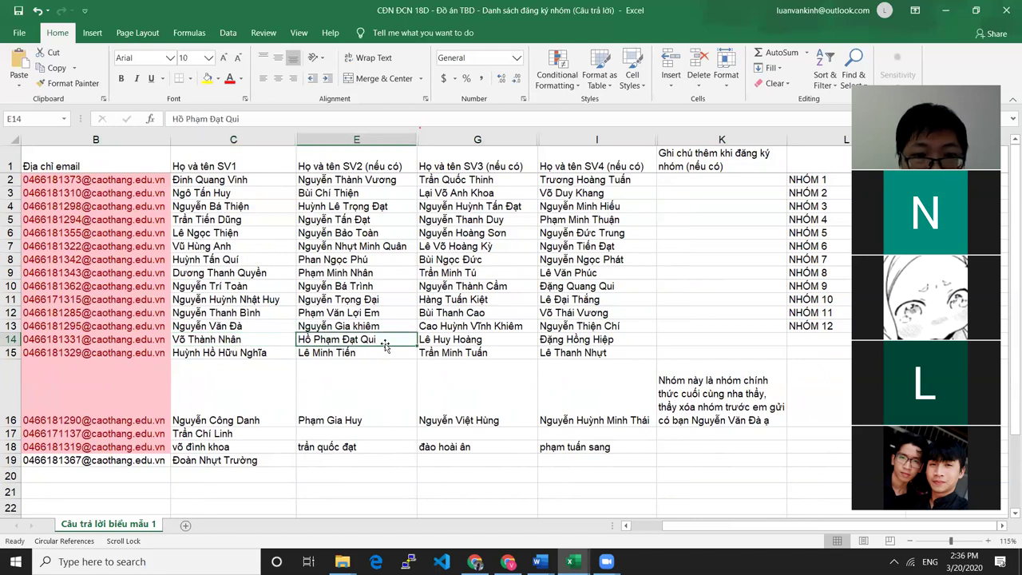
click(496, 340)
click(606, 344)
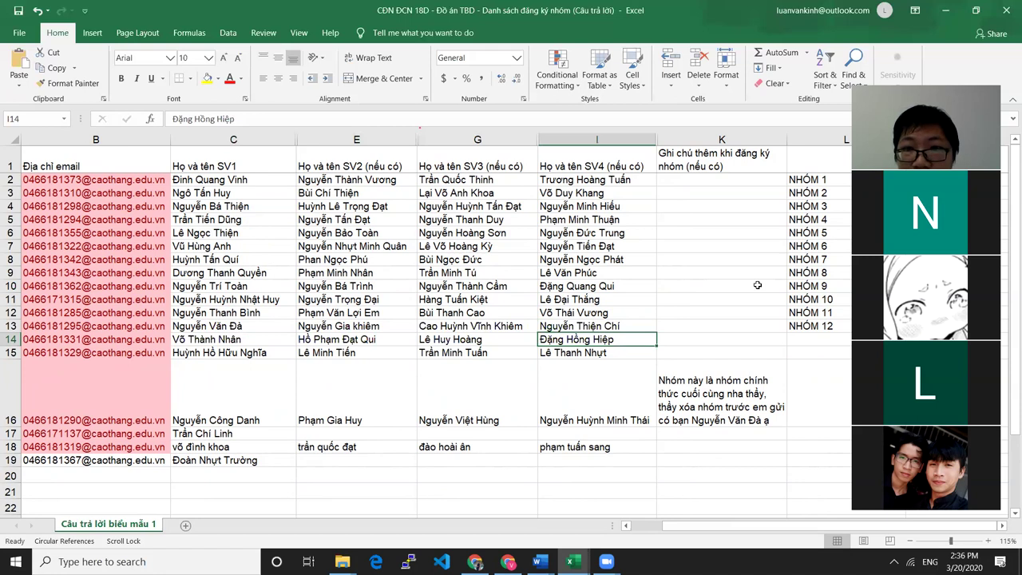
drag(656, 342, 804, 340)
double_click(805, 340)
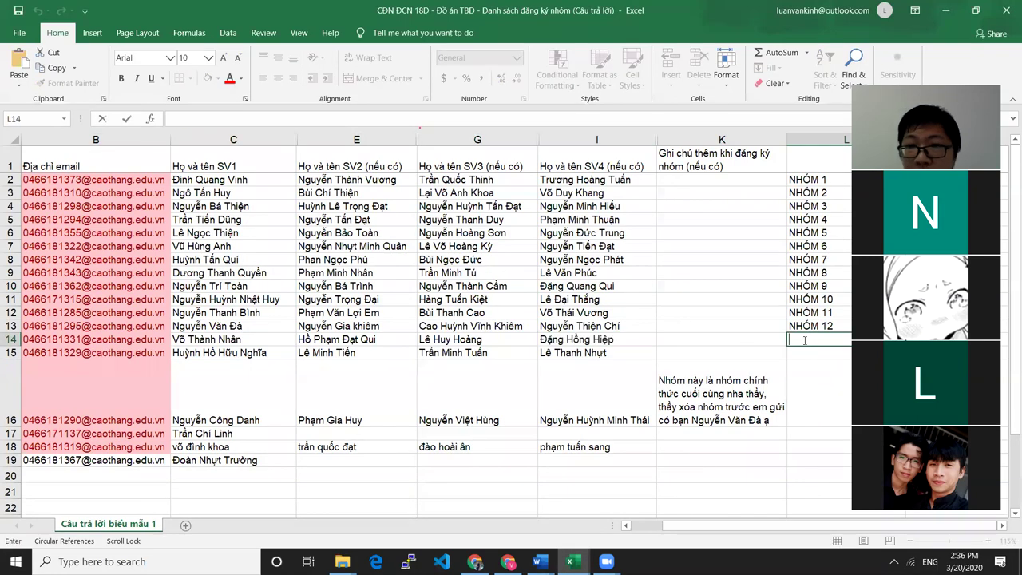
text(NHÓM 13)
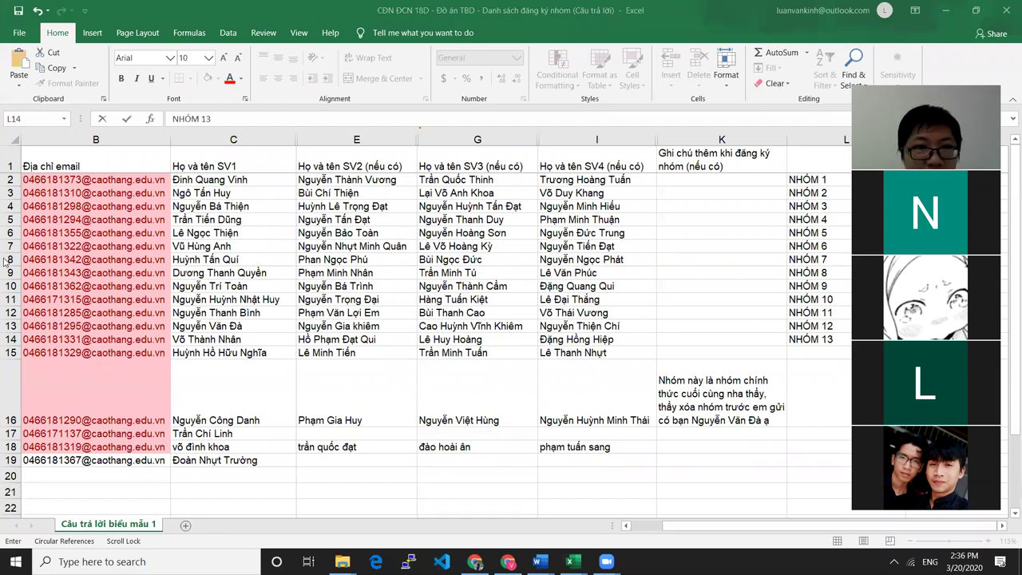
click(164, 139)
drag(170, 139, 86, 138)
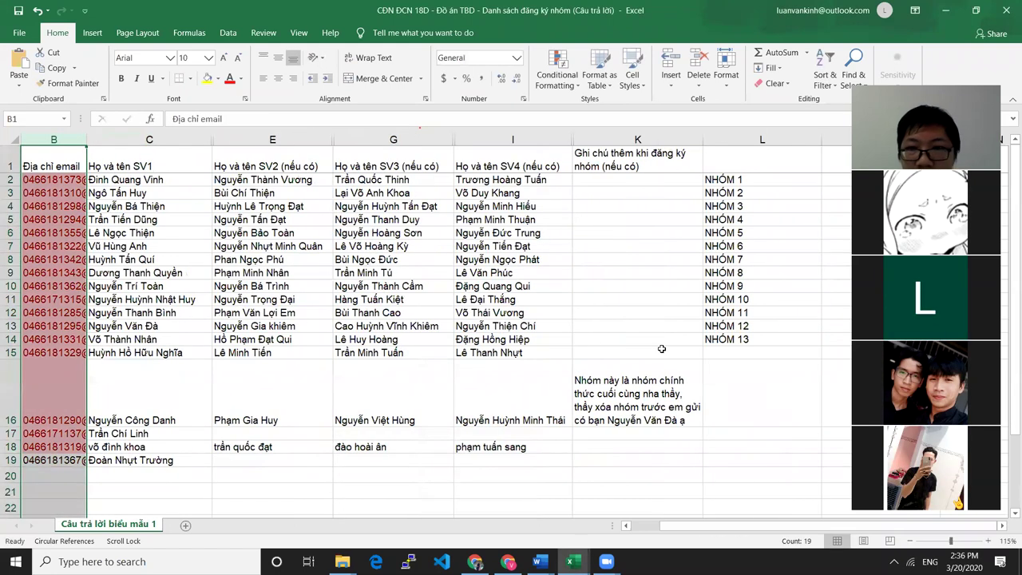
click(128, 361)
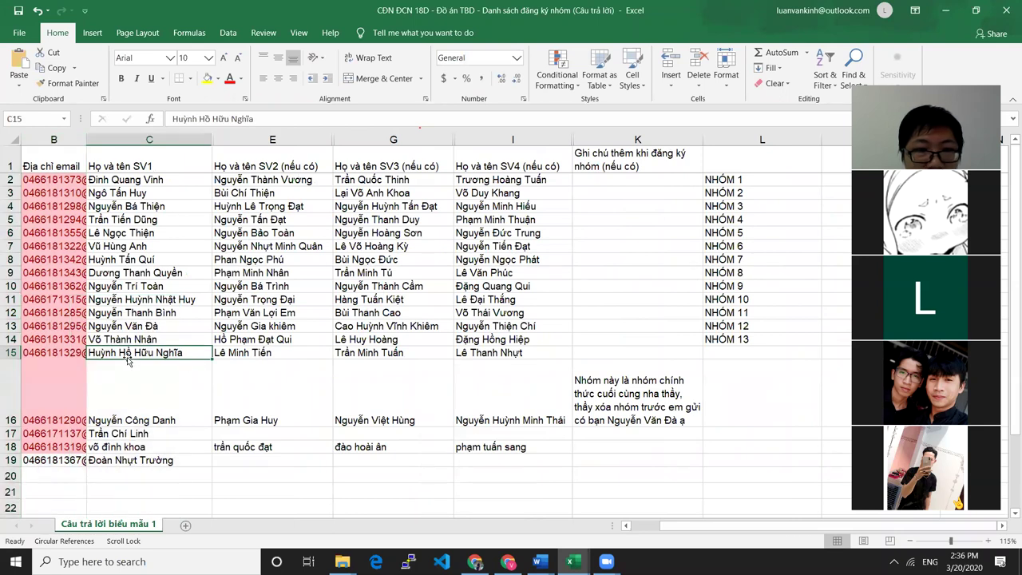
click(723, 354)
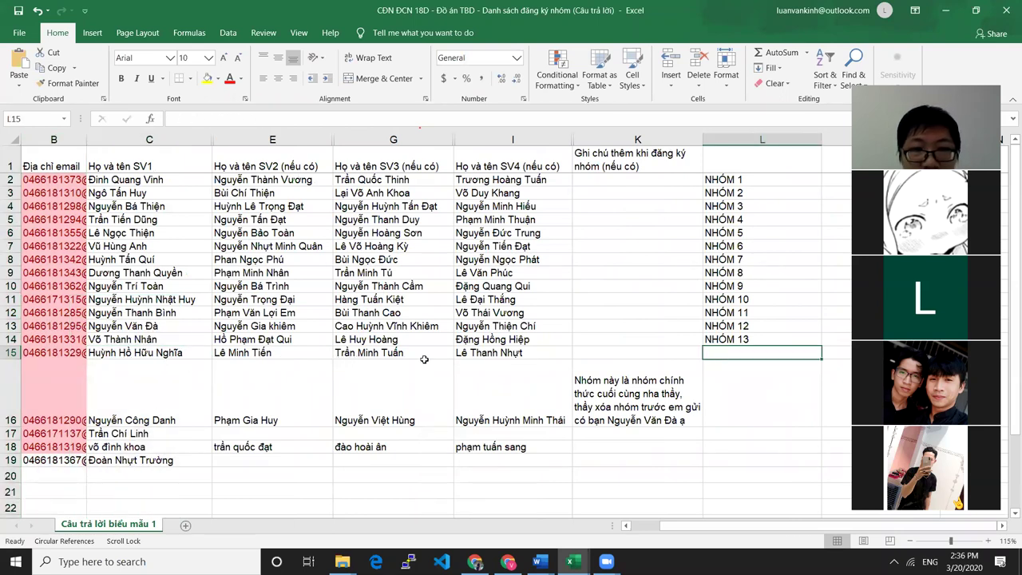
text(NHÓM)
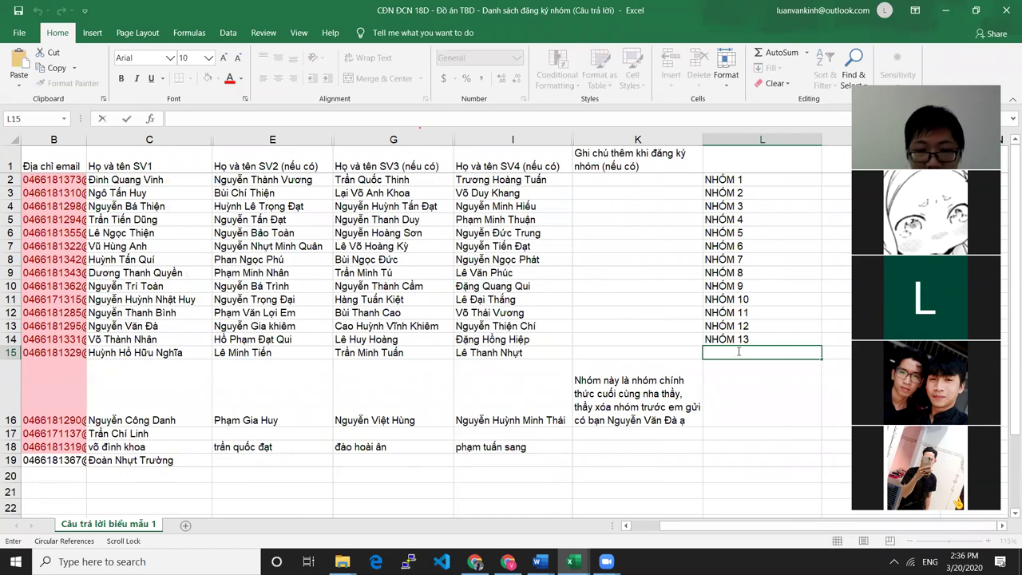
text( 14)
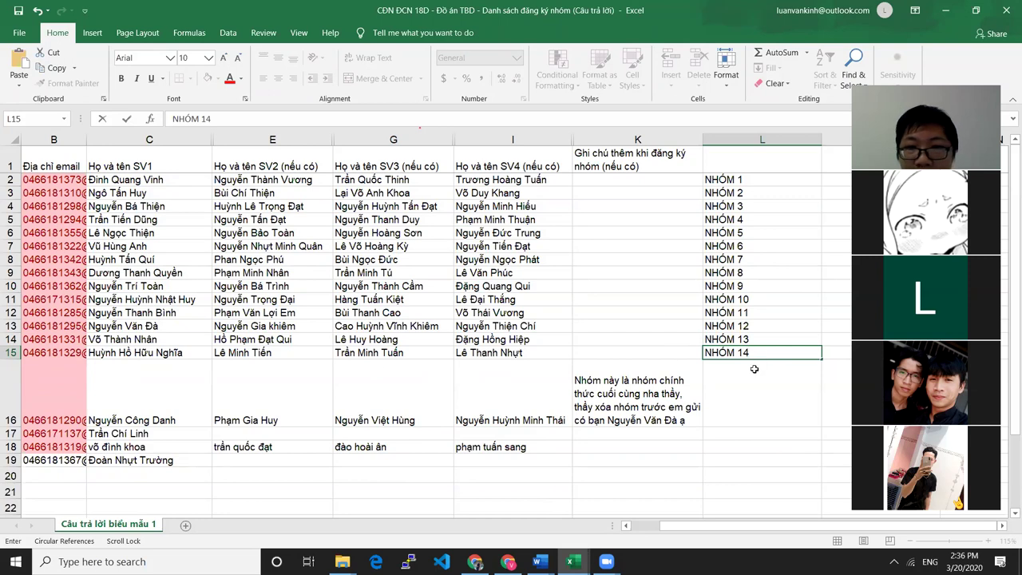
click(556, 388)
click(654, 404)
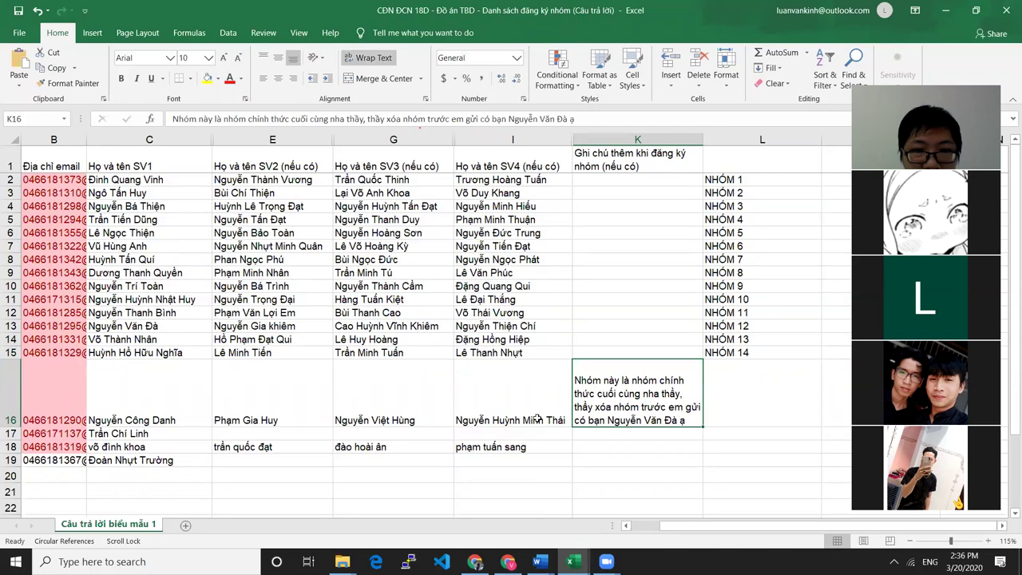
click(134, 409)
click(275, 410)
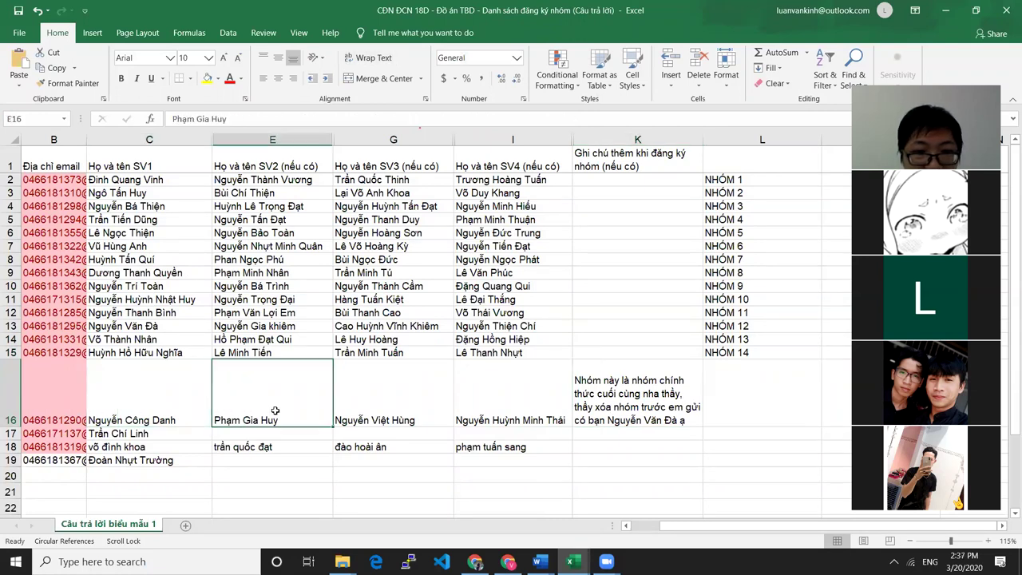
click(366, 407)
click(533, 397)
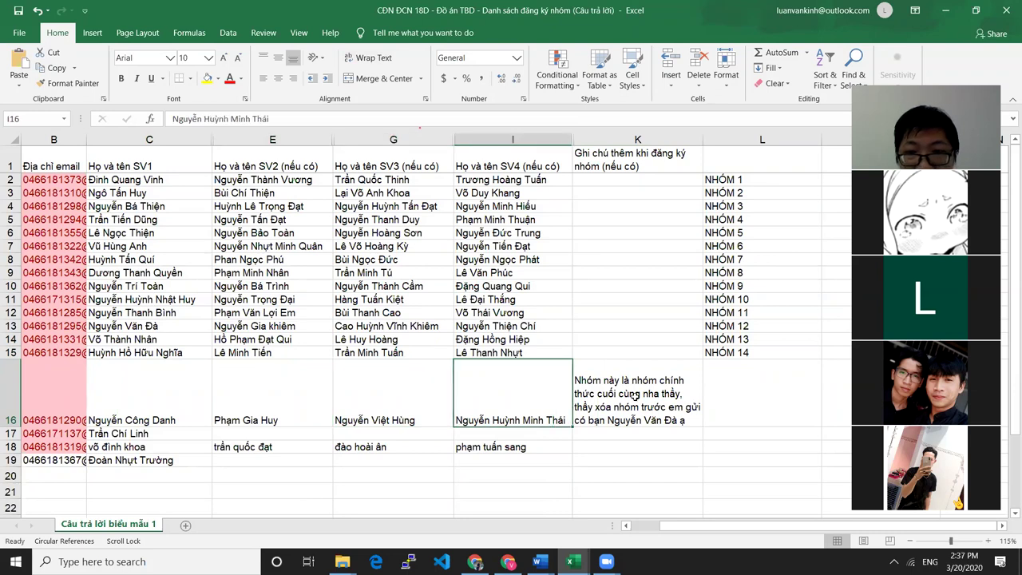
click(633, 394)
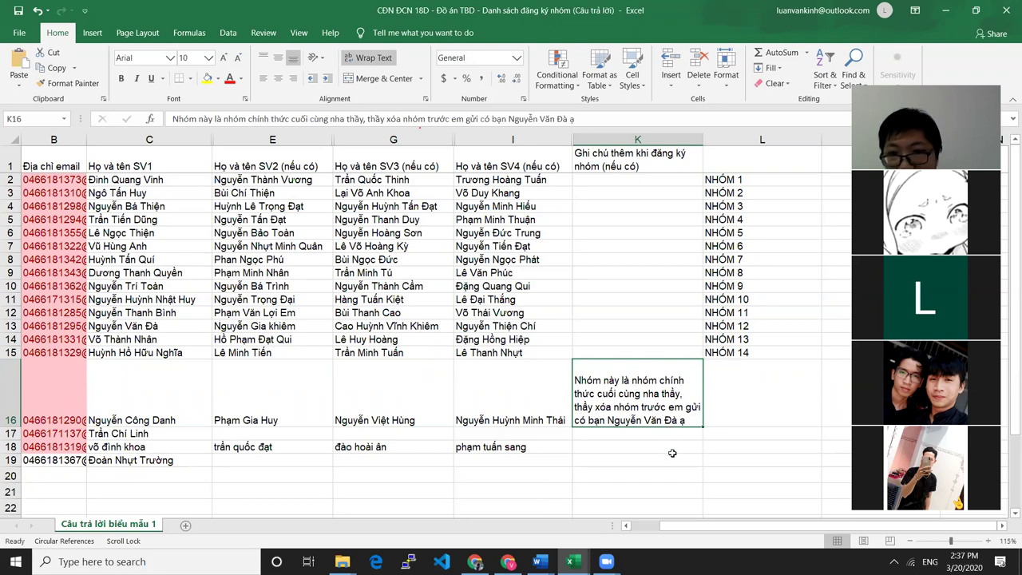
key(Delete)
double_click(722, 367)
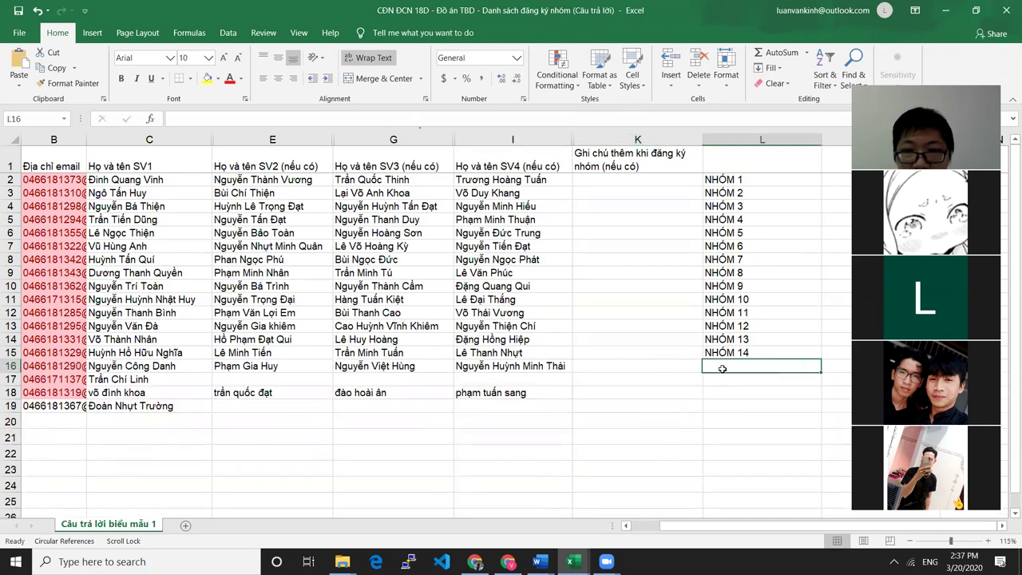
text(NHÓM )
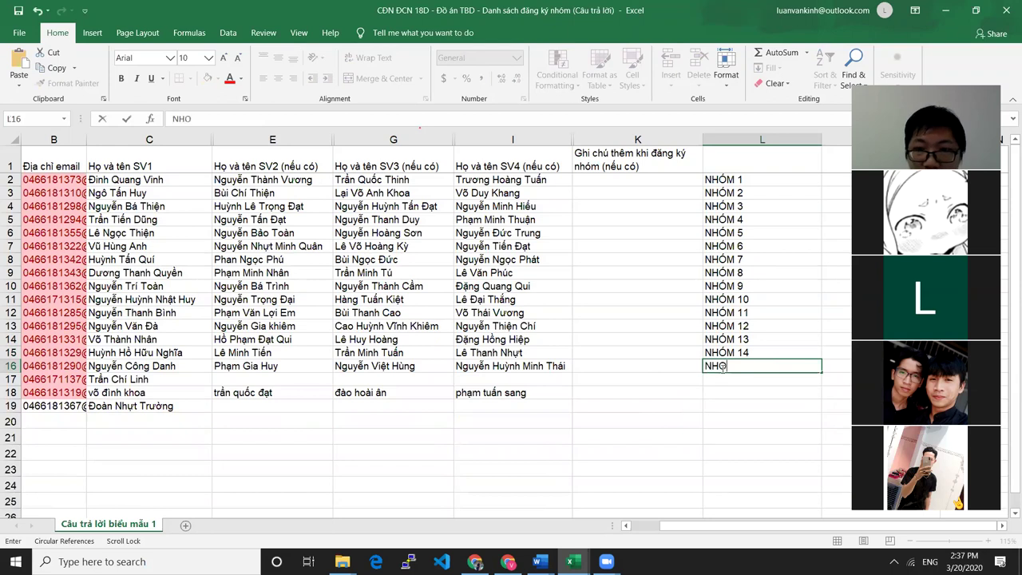
text(15)
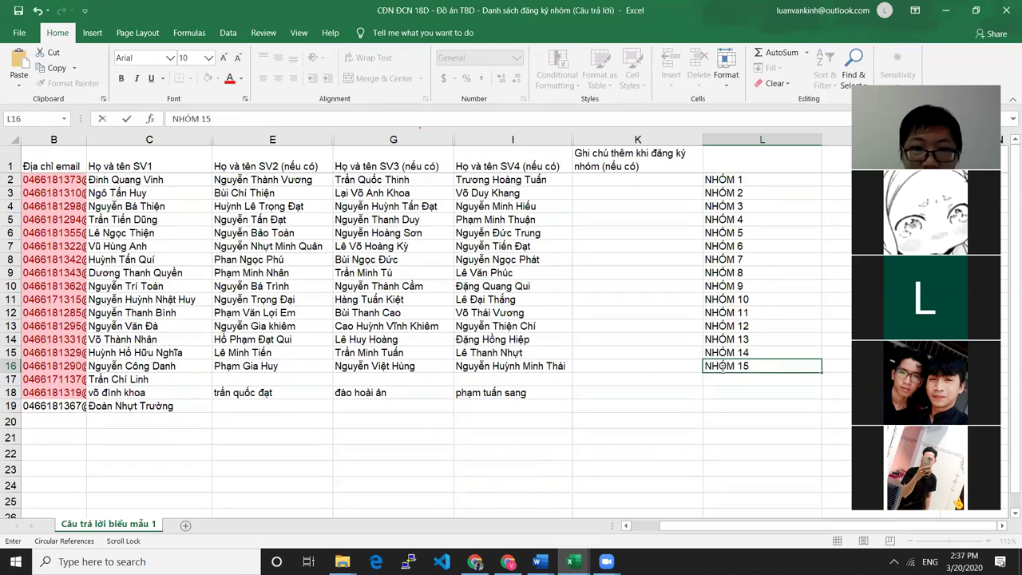
click(179, 368)
click(298, 367)
click(407, 367)
click(523, 371)
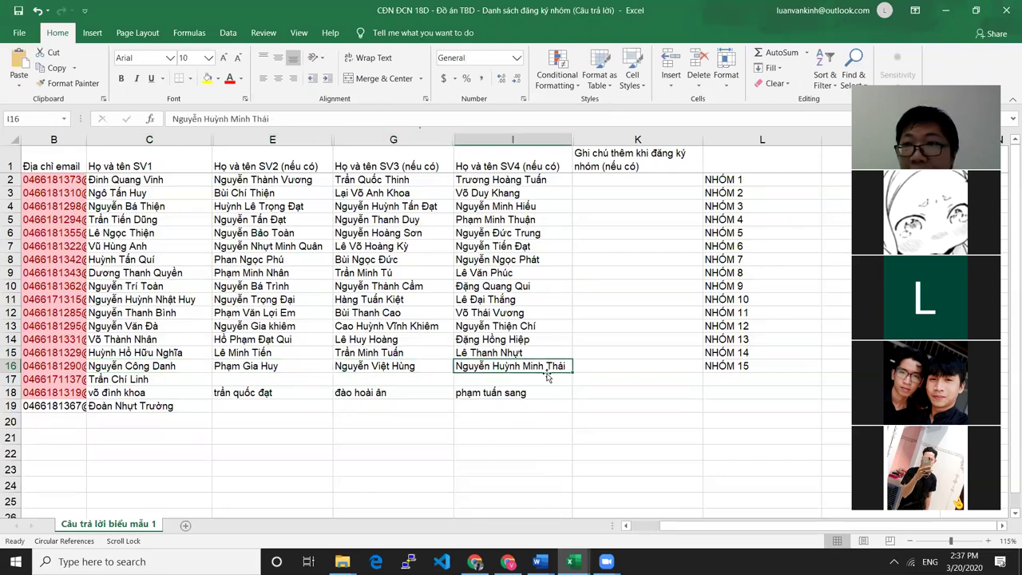
click(151, 368)
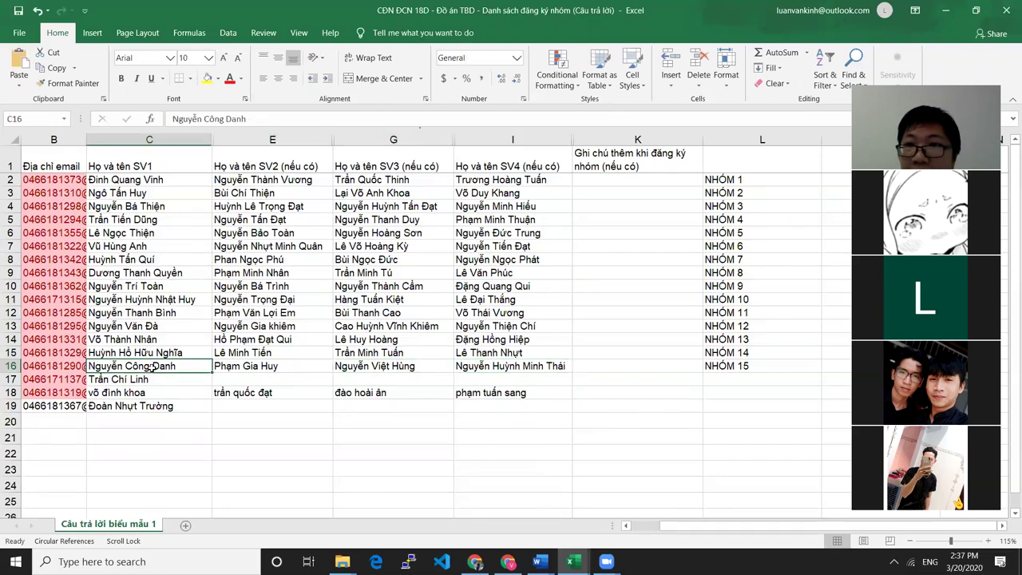
click(267, 367)
click(399, 367)
click(546, 364)
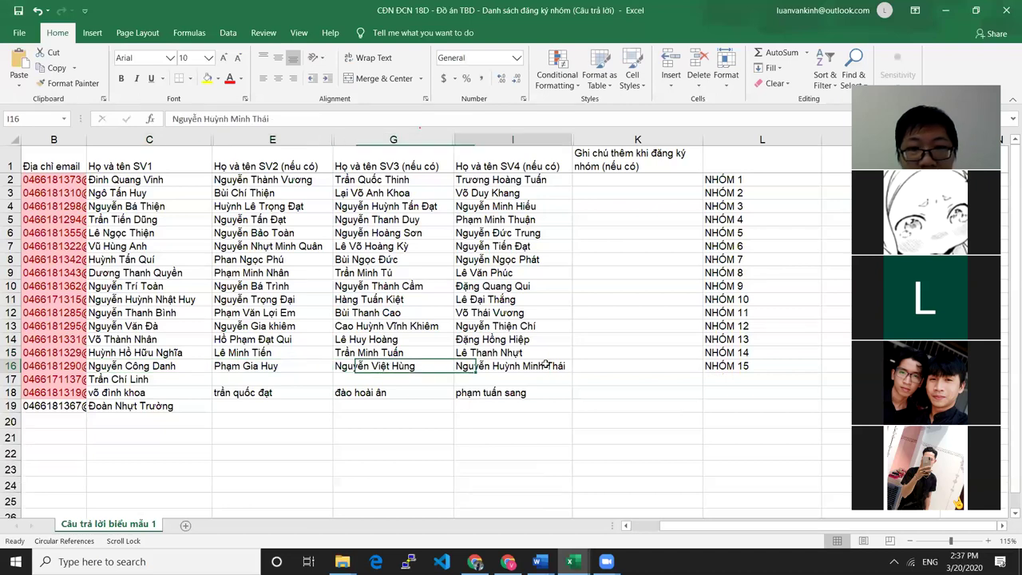
click(151, 365)
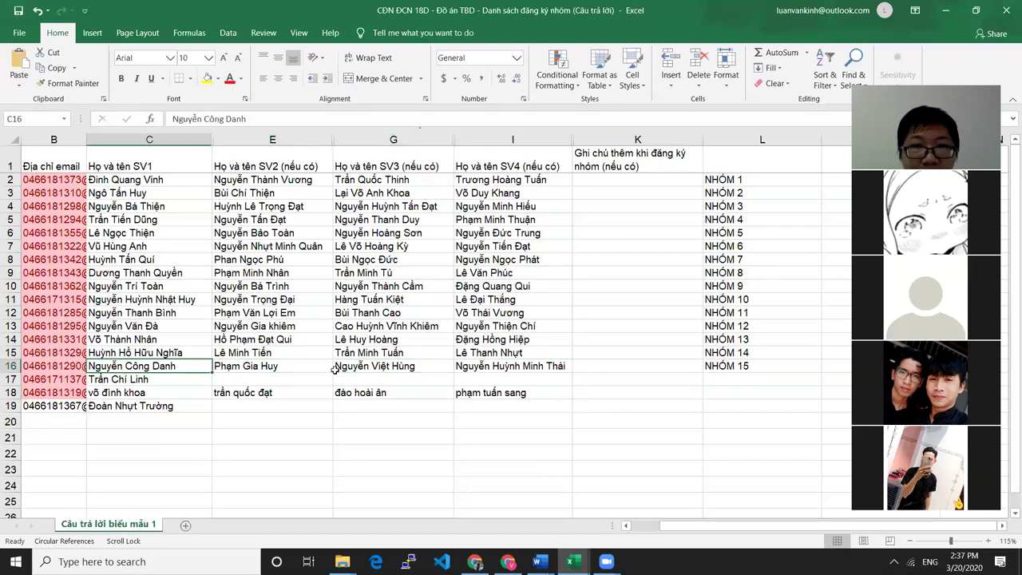
click(288, 365)
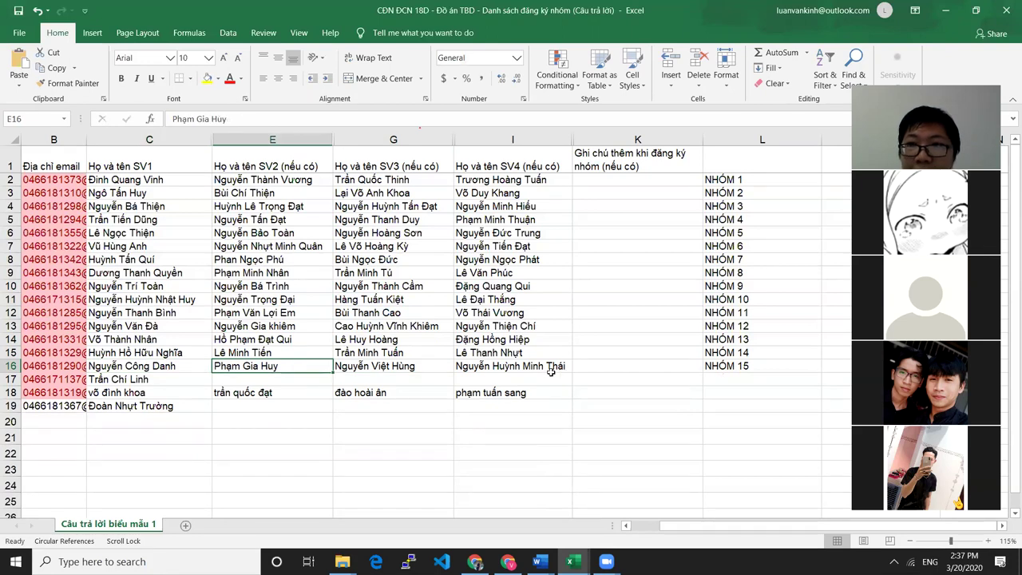
click(753, 366)
click(150, 380)
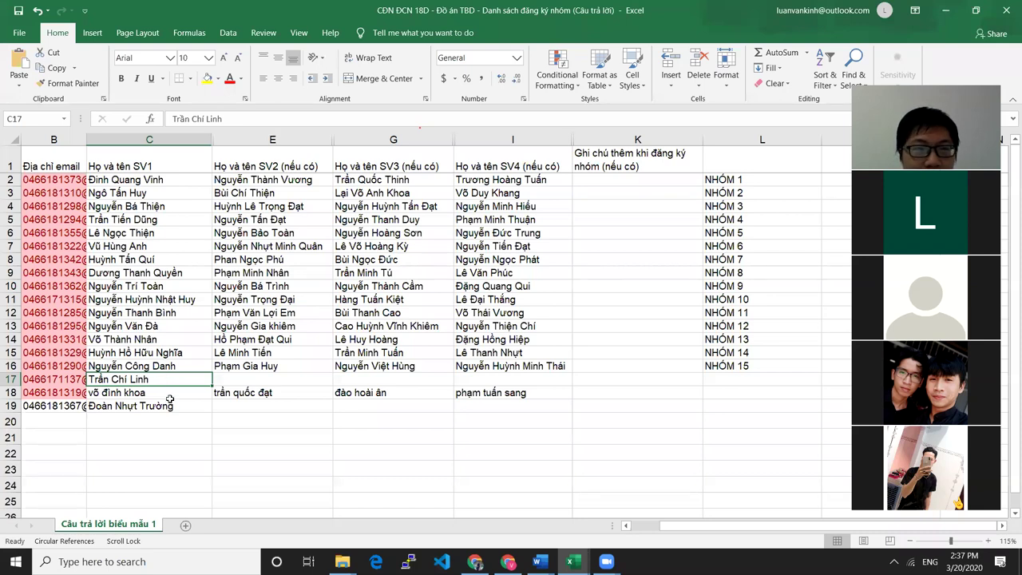
click(170, 406)
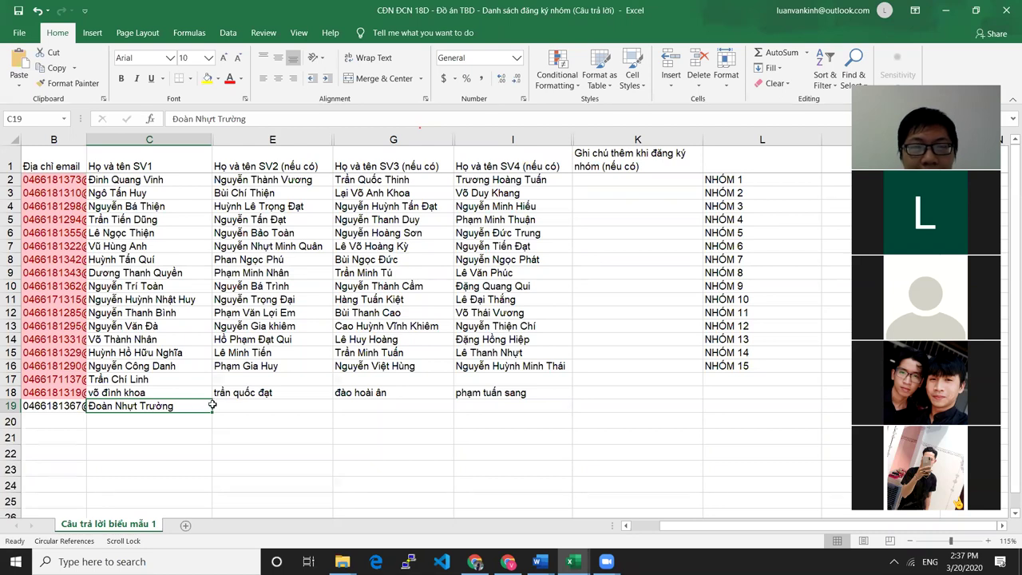
Copy the row 19 student's name into E17 as the second member
double_click(193, 405)
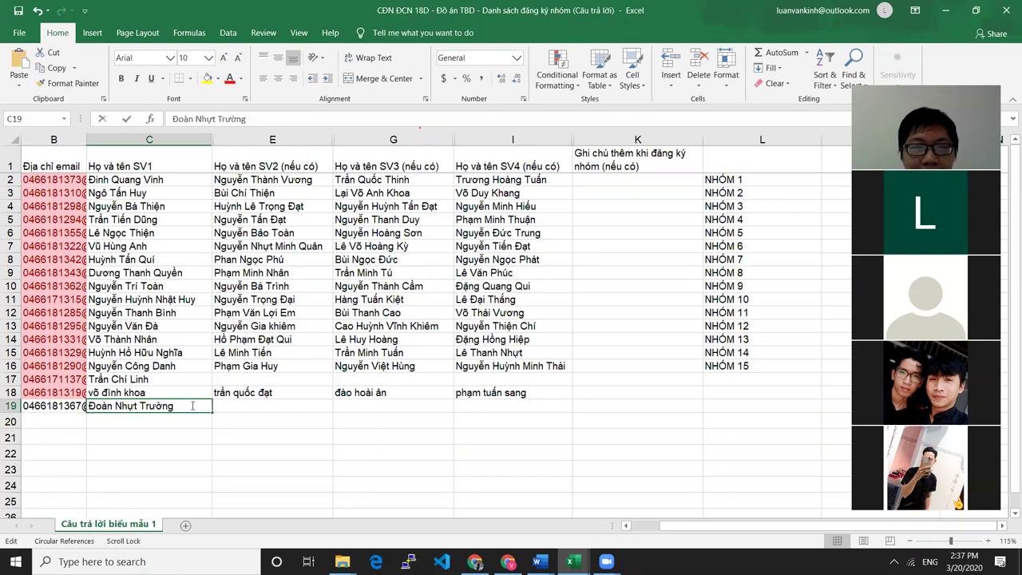
key(ctrl+c)
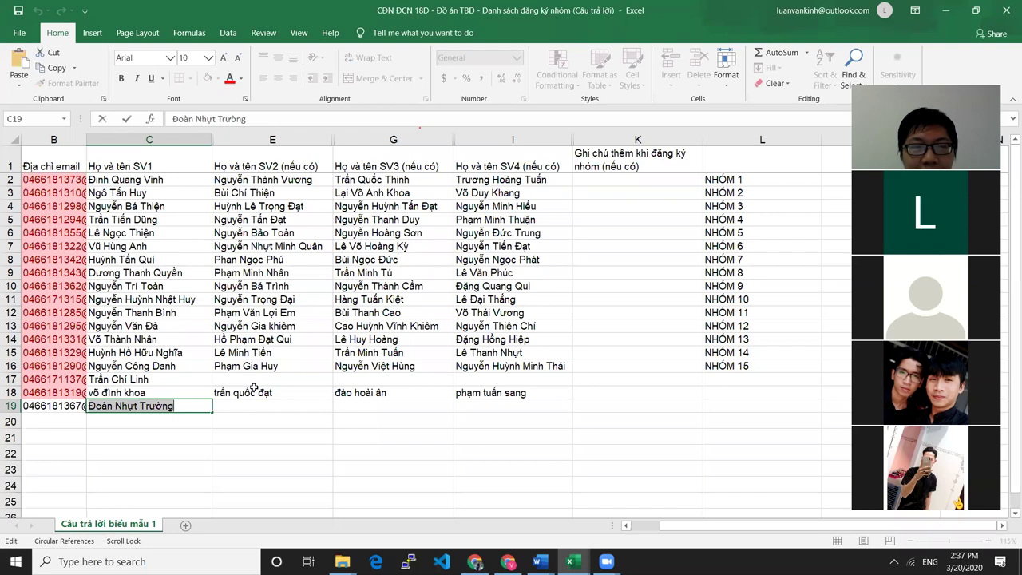
click(268, 381)
key(ctrl+v)
click(270, 430)
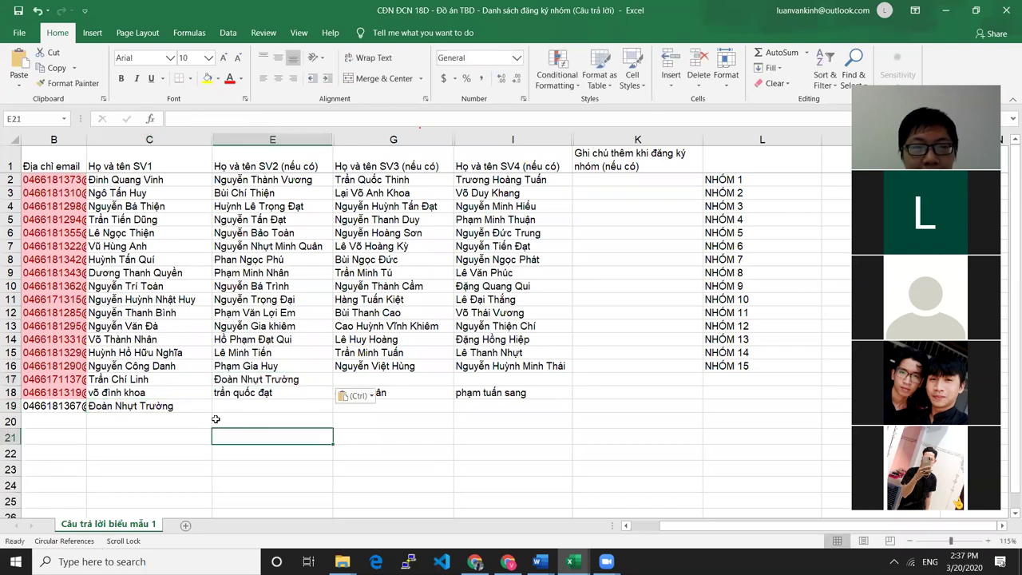
click(152, 406)
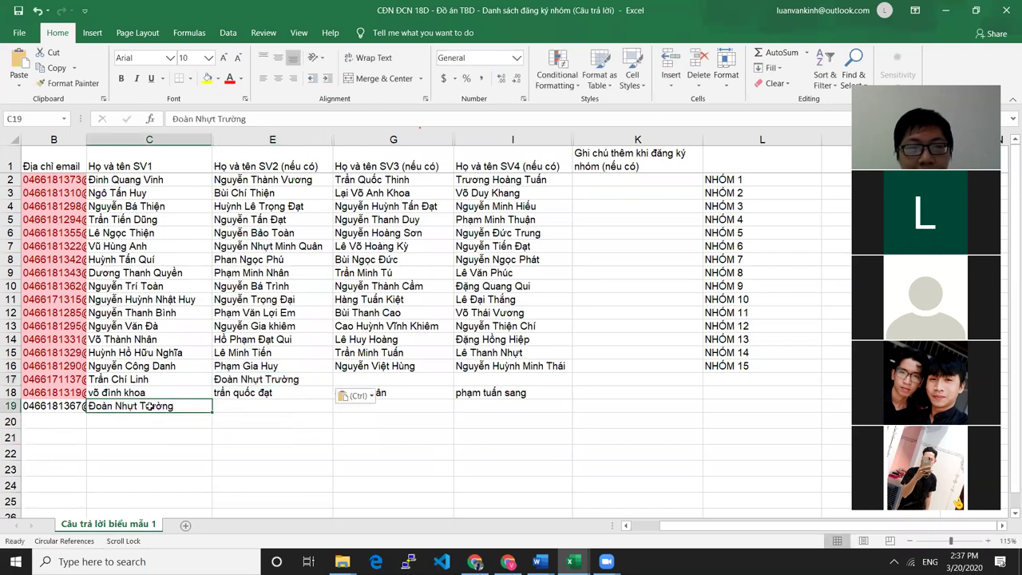
click(390, 380)
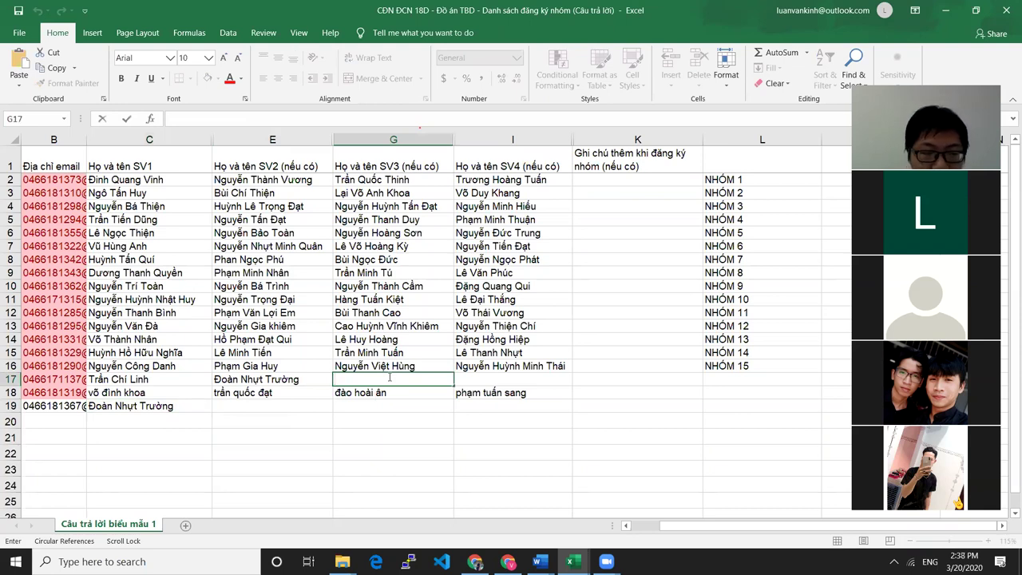
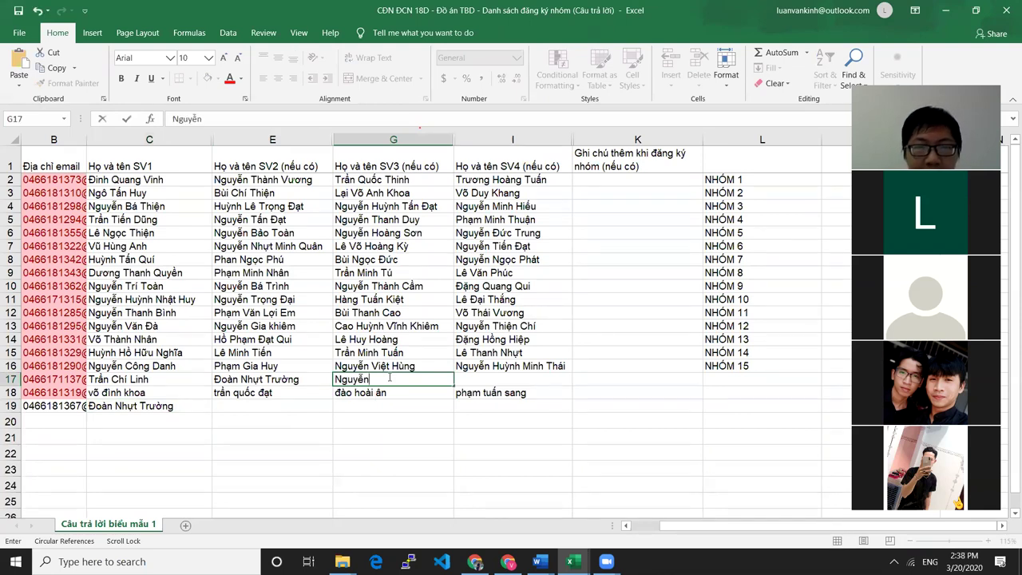
text(anf)
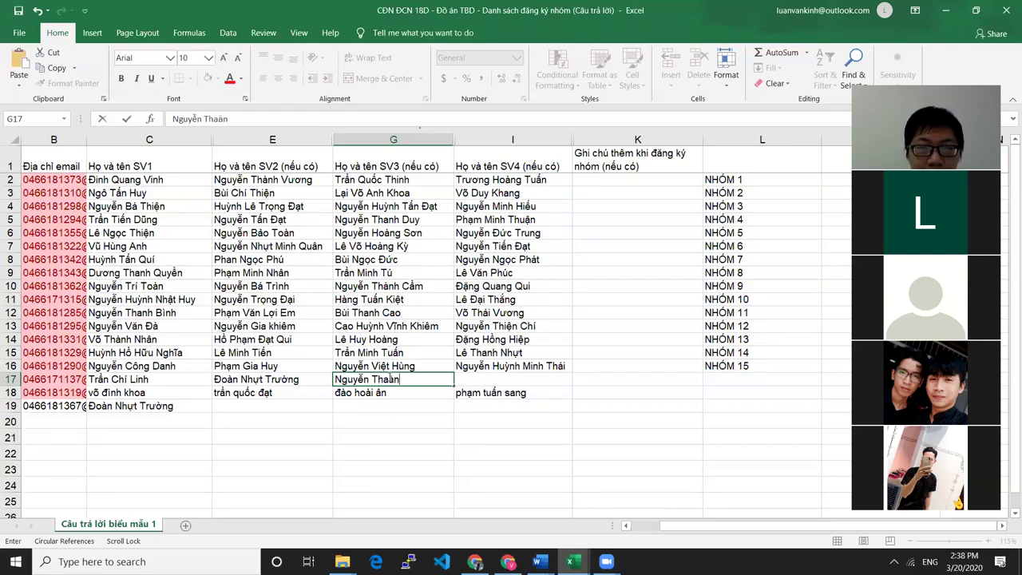
key(BackSpace)
key(BackSpace)
text(anhf)
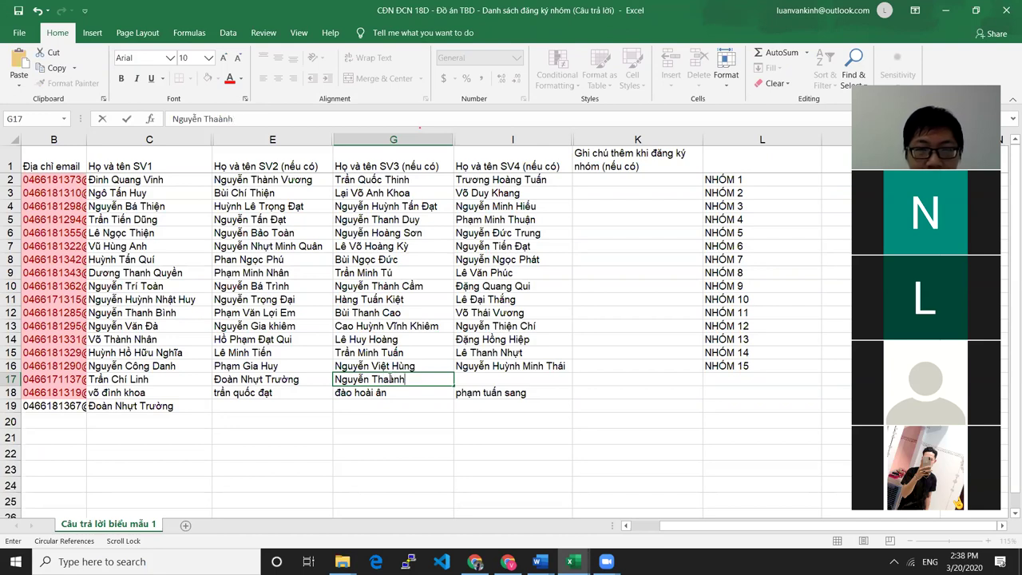
scroll(390, 380, left, 1)
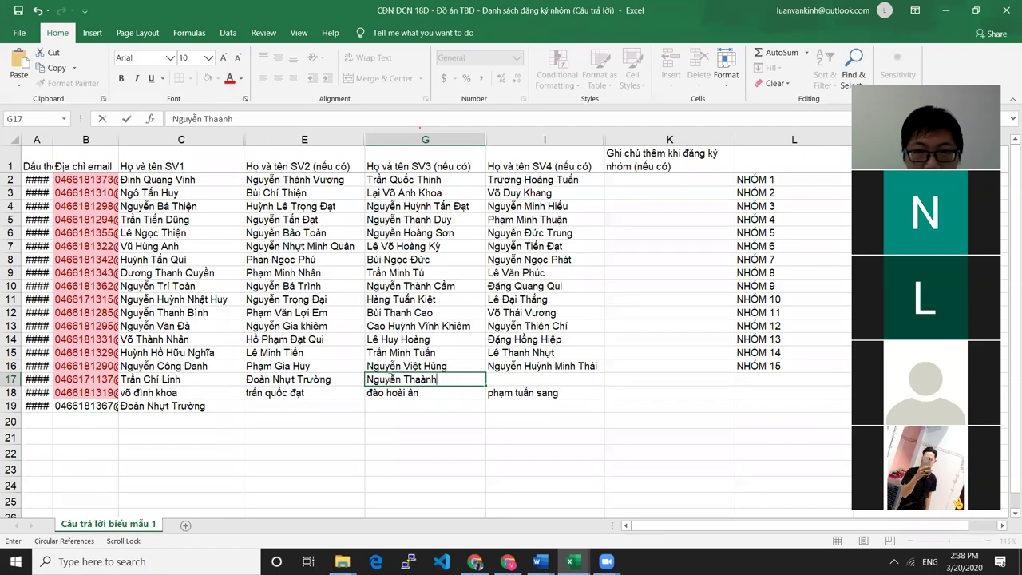
click(421, 379)
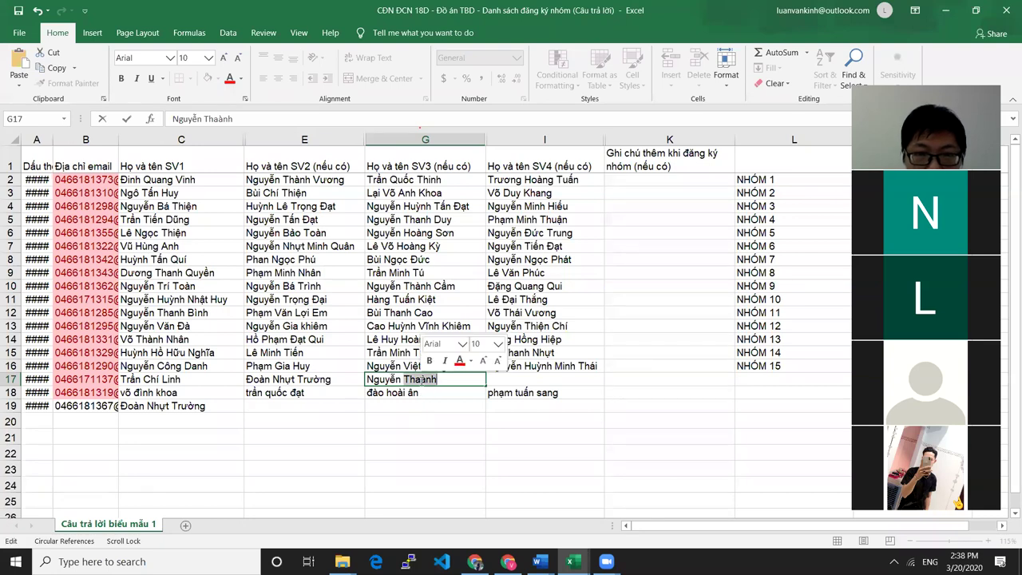
key(BackSpace)
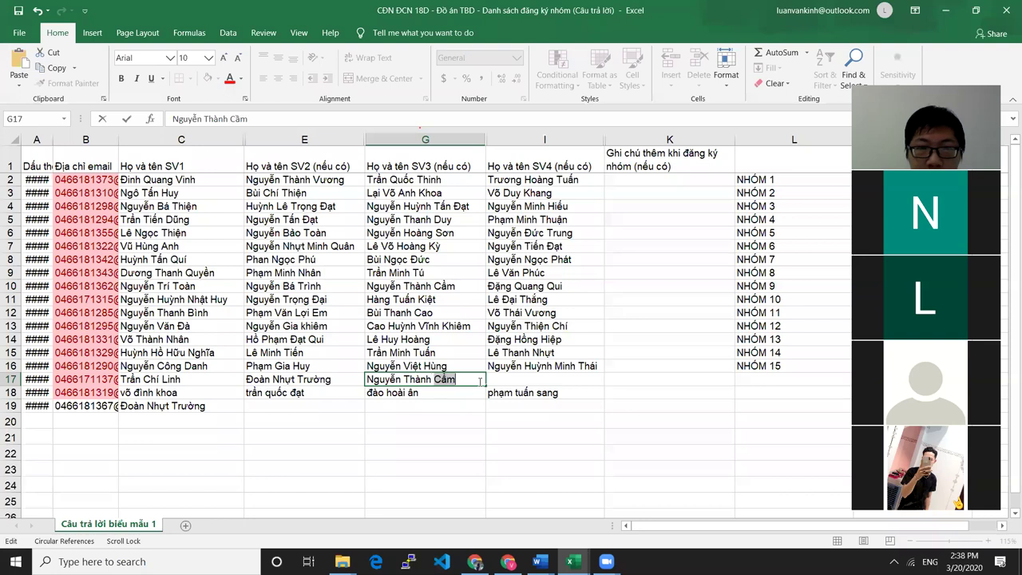
text(Trung)
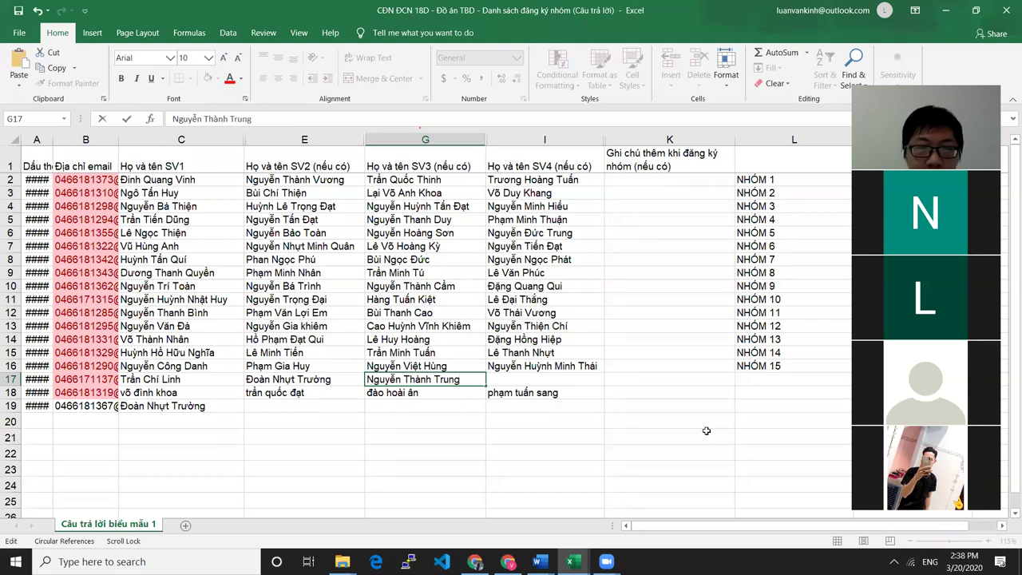
click(407, 431)
Start the fourth member entry in row 17 and review the filled names
click(536, 381)
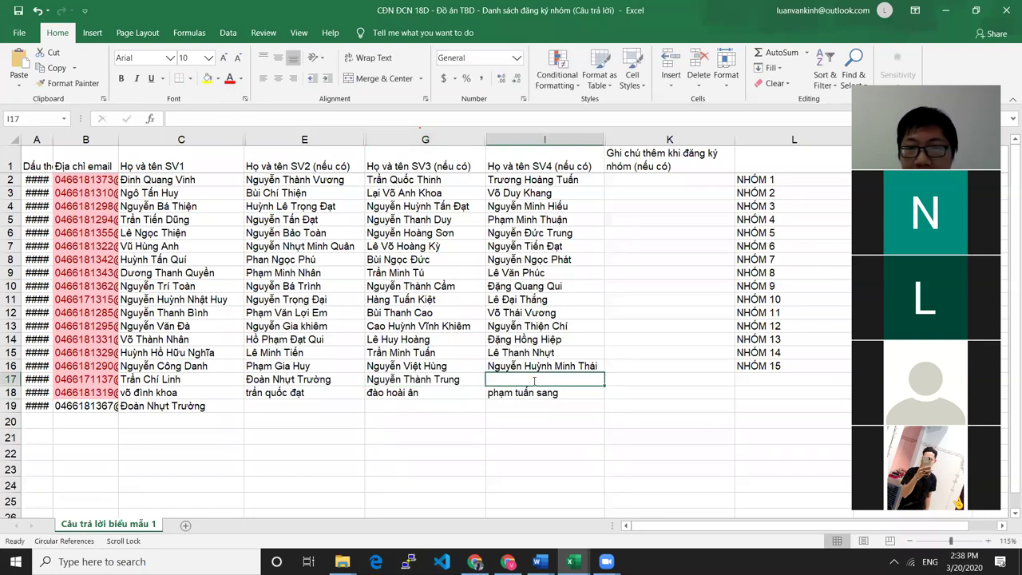
text(N)
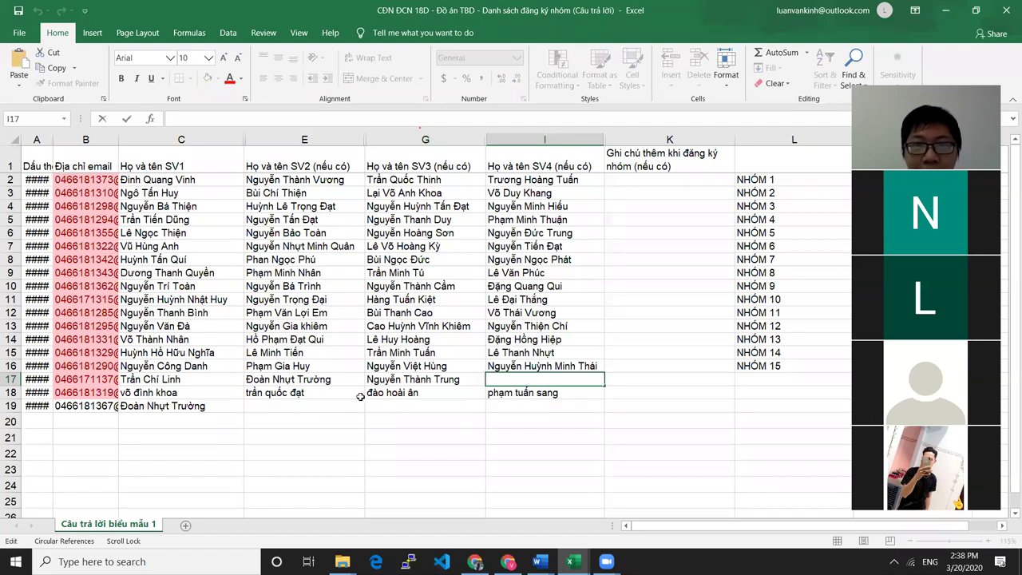
drag(160, 382, 465, 382)
click(548, 379)
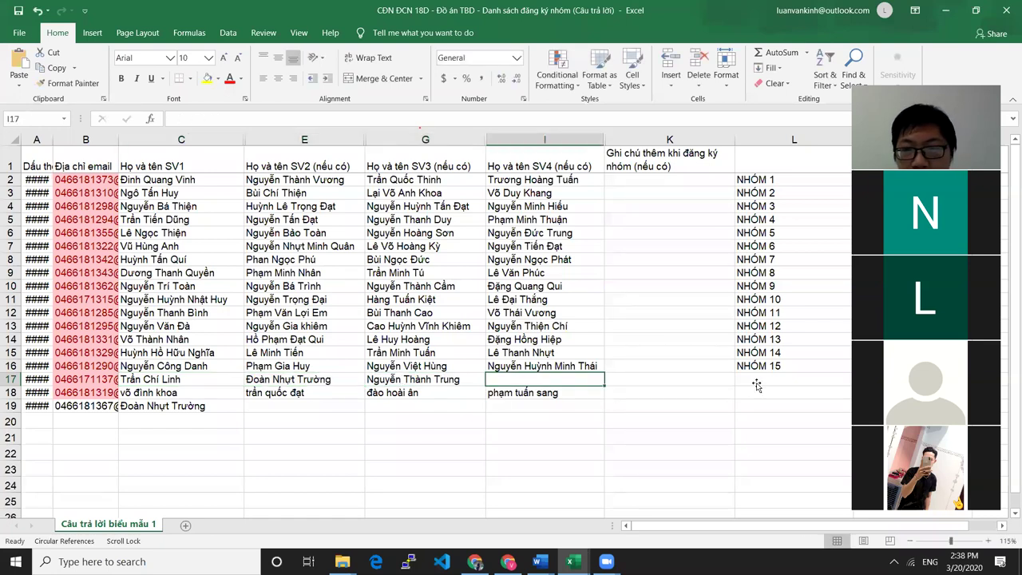
click(756, 381)
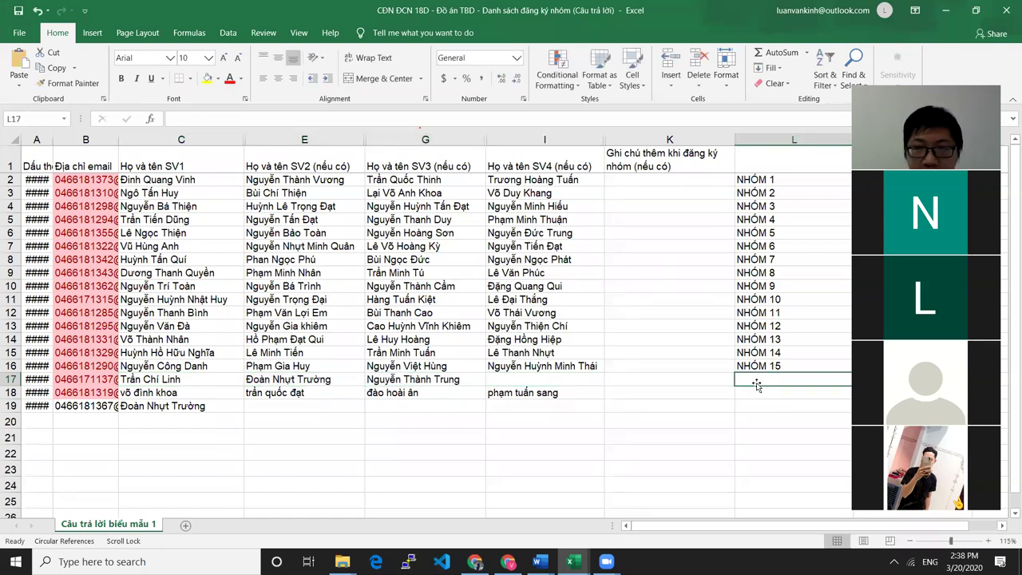
Label row 17's group NHÓM 16 in column L
text(nhóm)
key(BackSpace)
key(BackSpace)
key(BackSpace)
key(BackSpace)
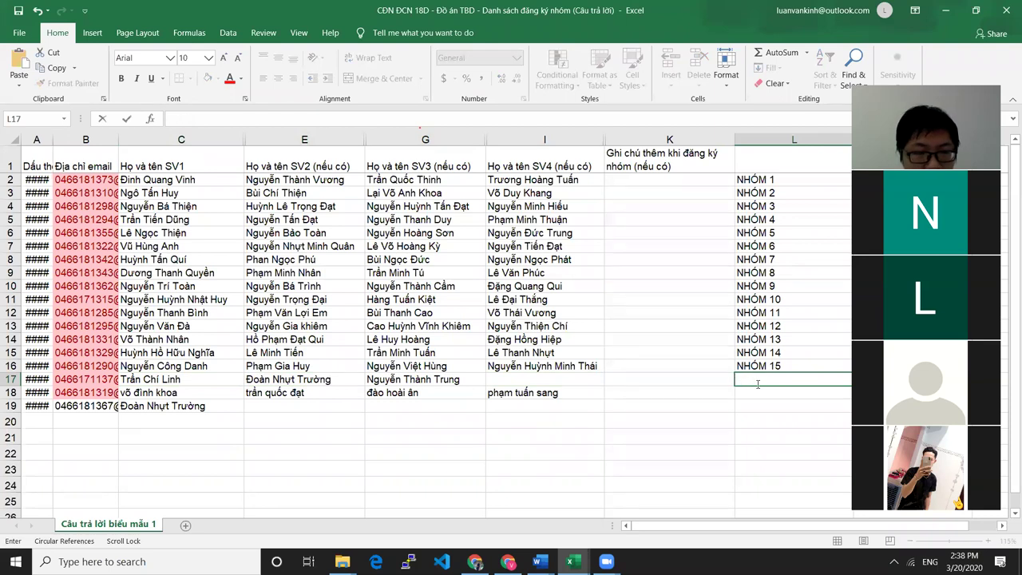
text(NHÓM 16)
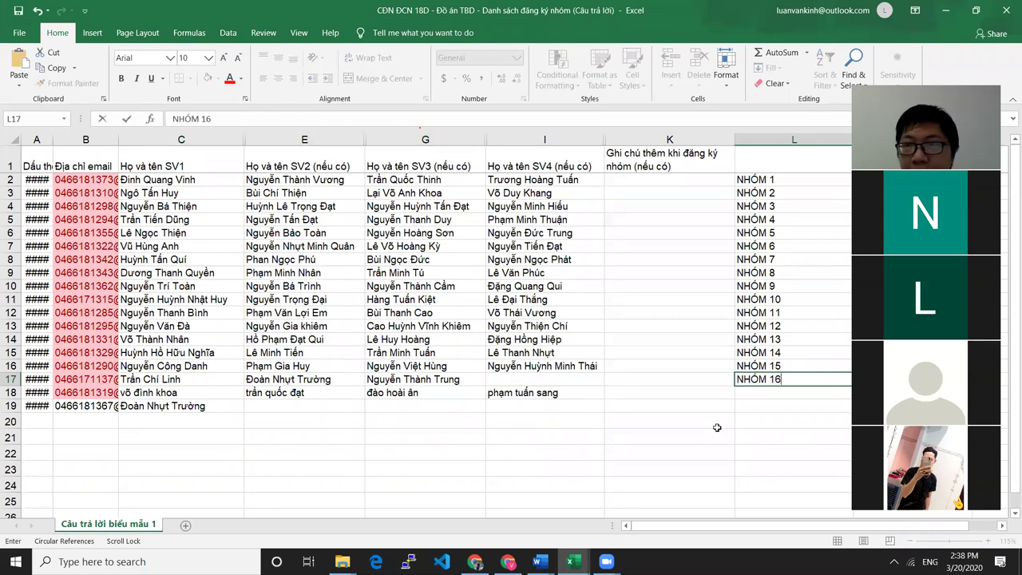
click(719, 423)
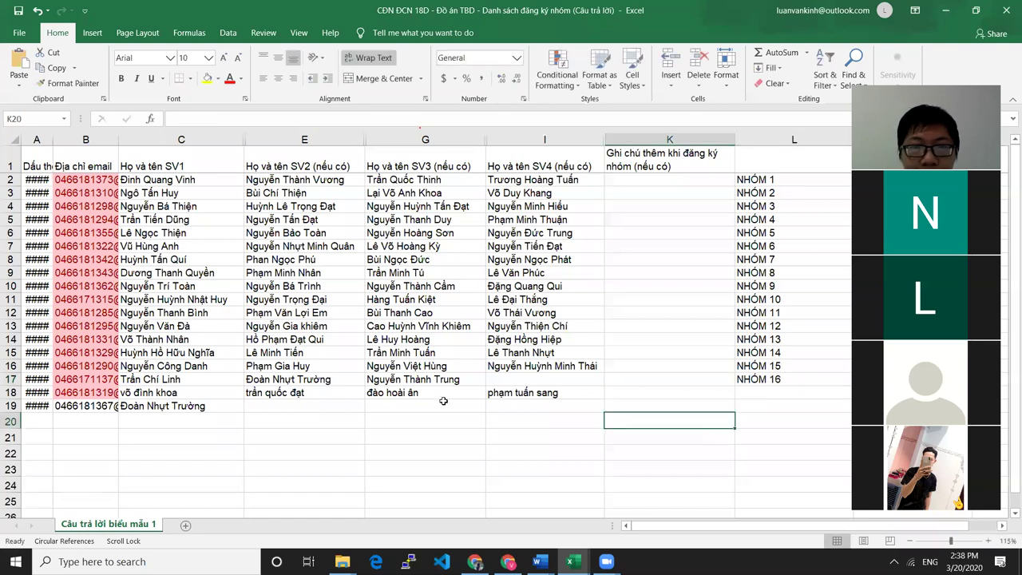
click(743, 376)
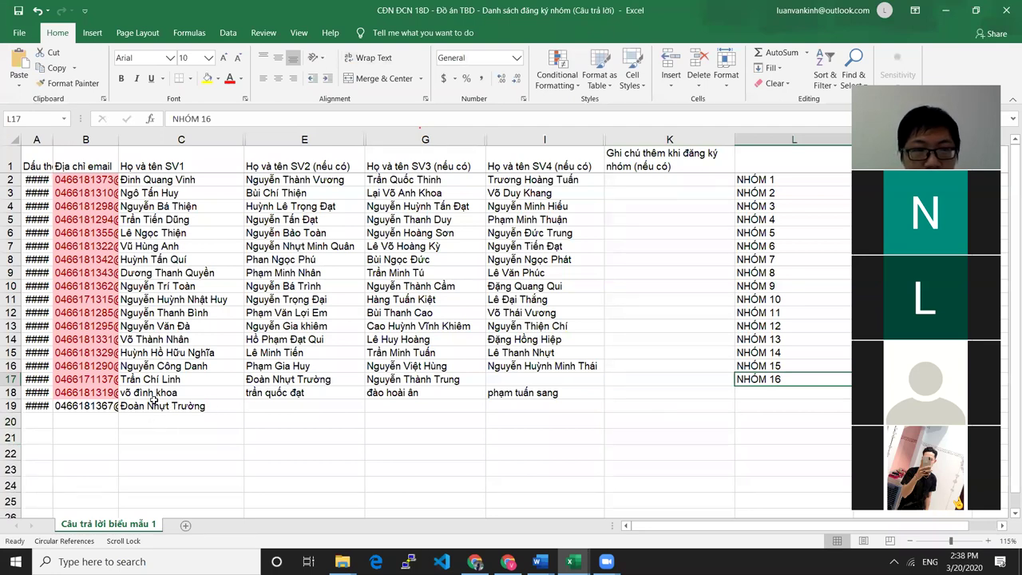
Clear the duplicate student name in C19 and delete row 19
click(192, 407)
key(Delete)
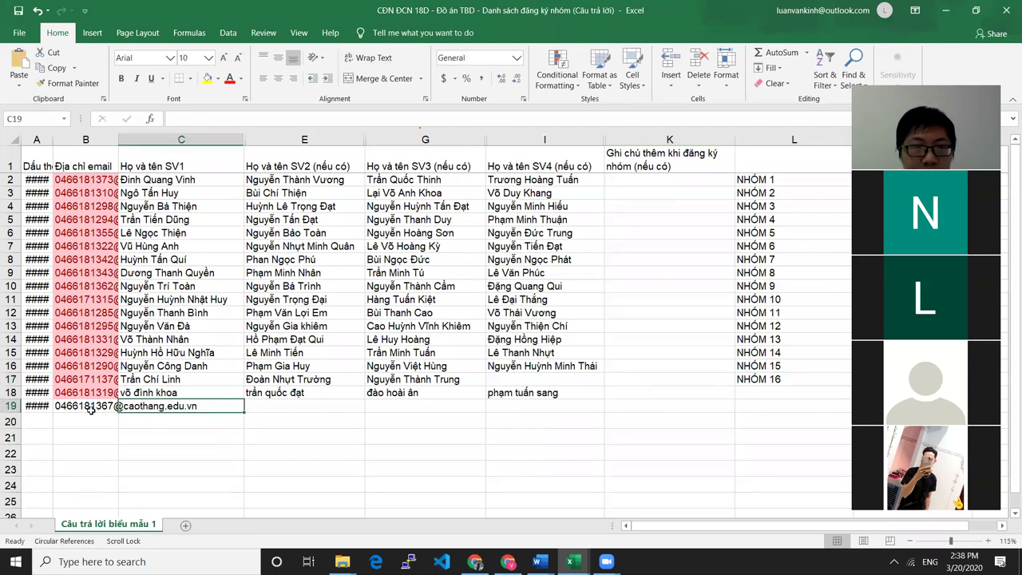
click(11, 405)
right_click(11, 406)
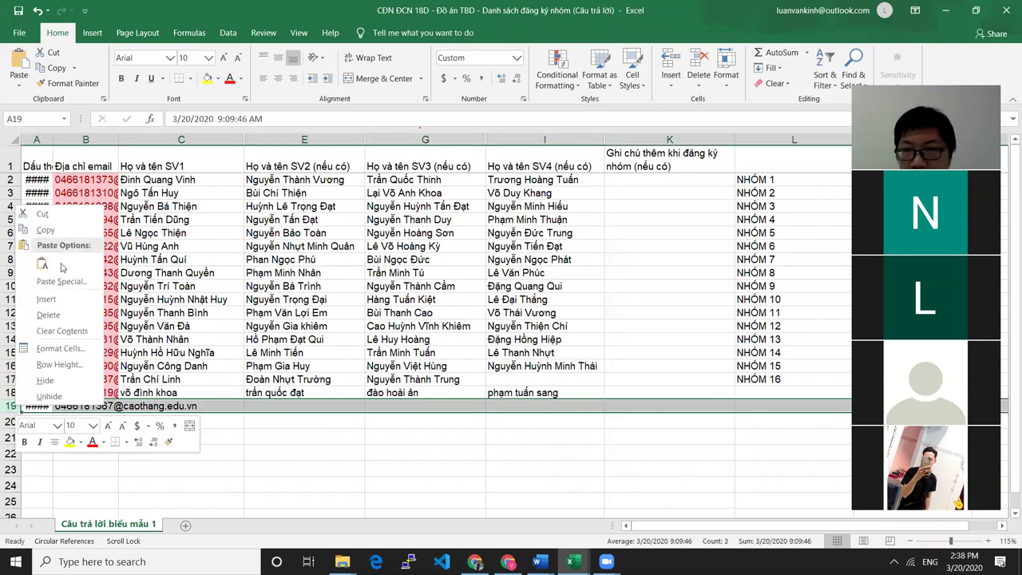
click(48, 314)
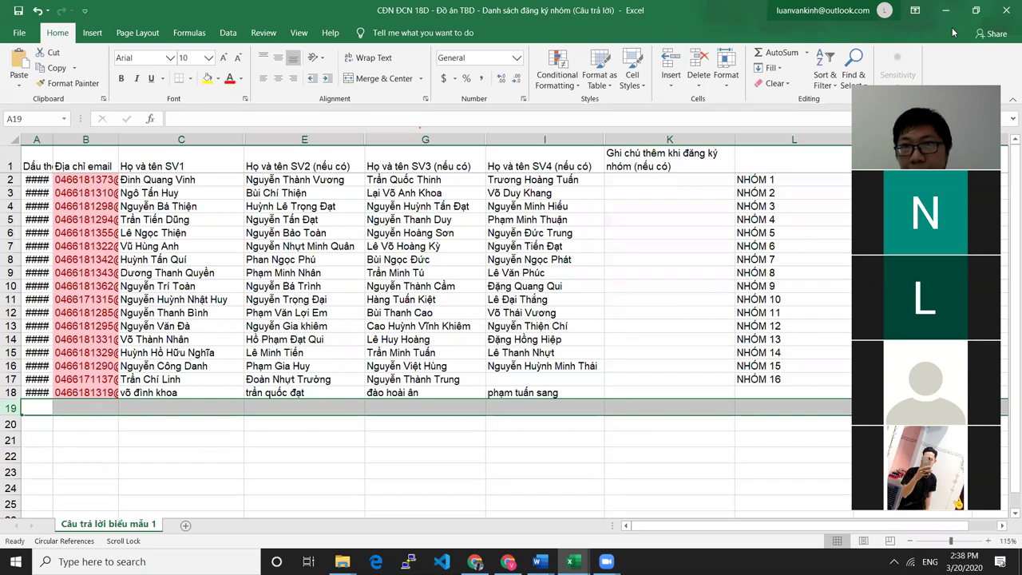
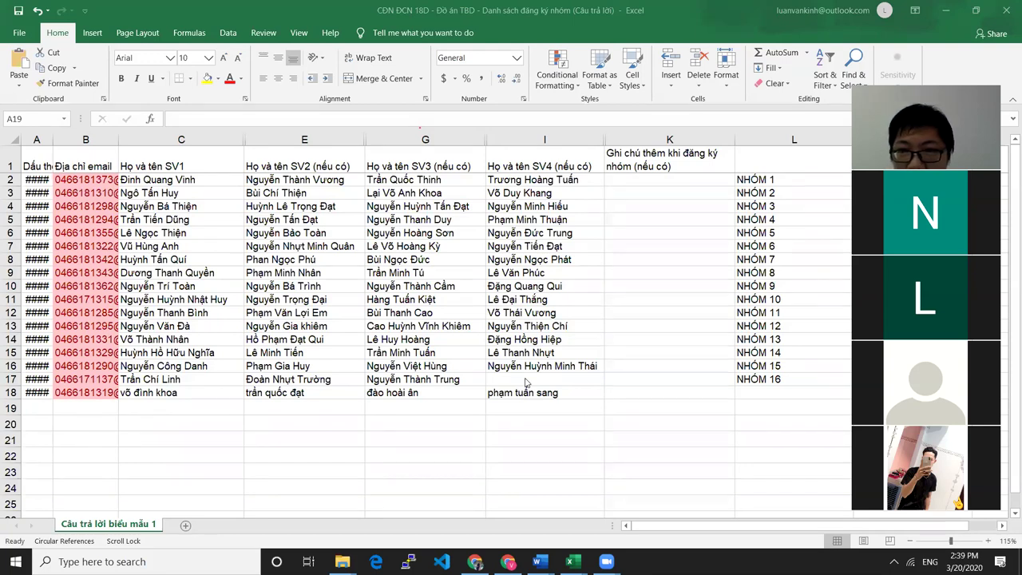
Enter the fourth member's full name in cell I17 for group NHÓM 16
click(526, 380)
double_click(525, 380)
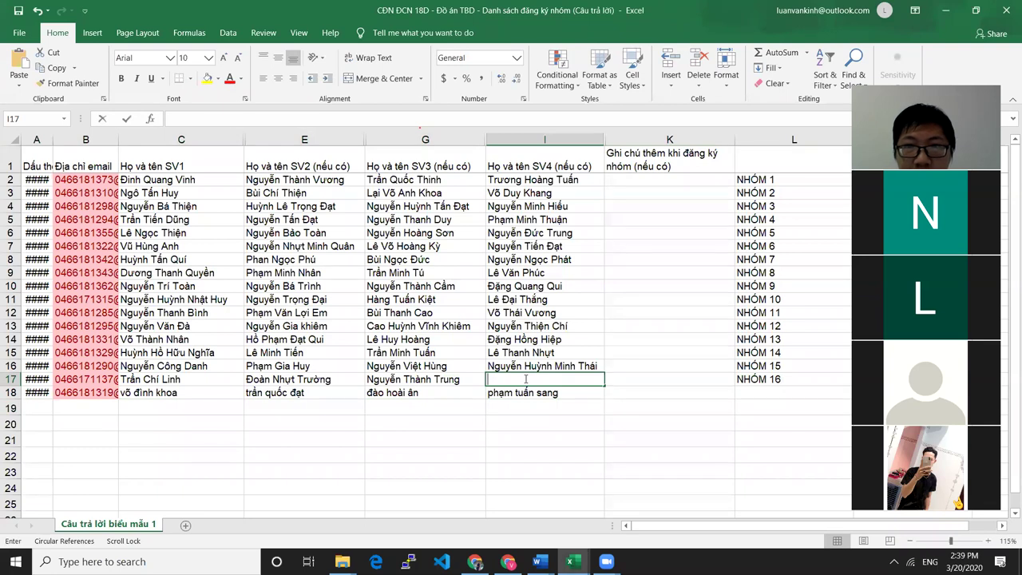
text(Ng)
key(BackSpace)
key(BackSpace)
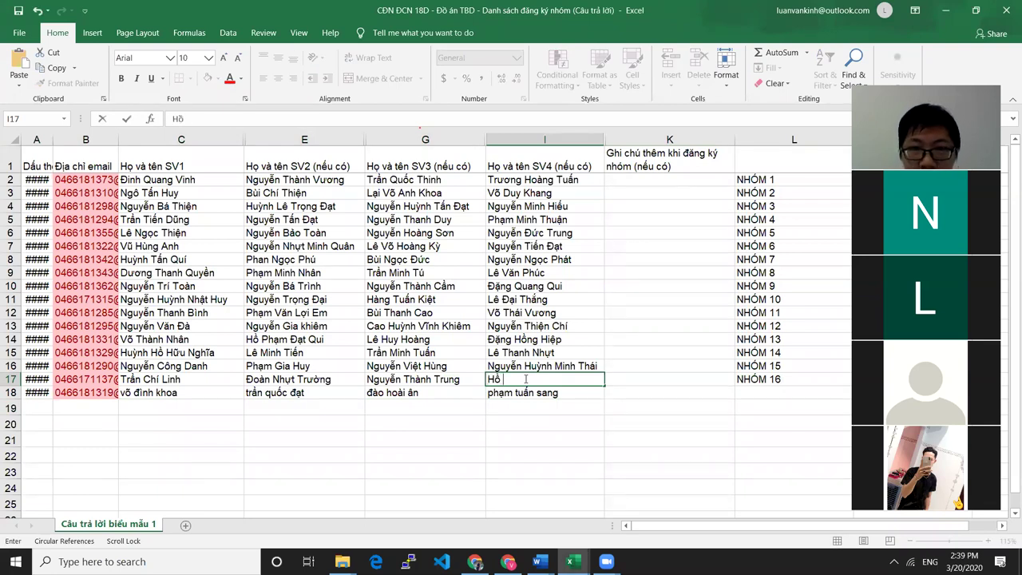
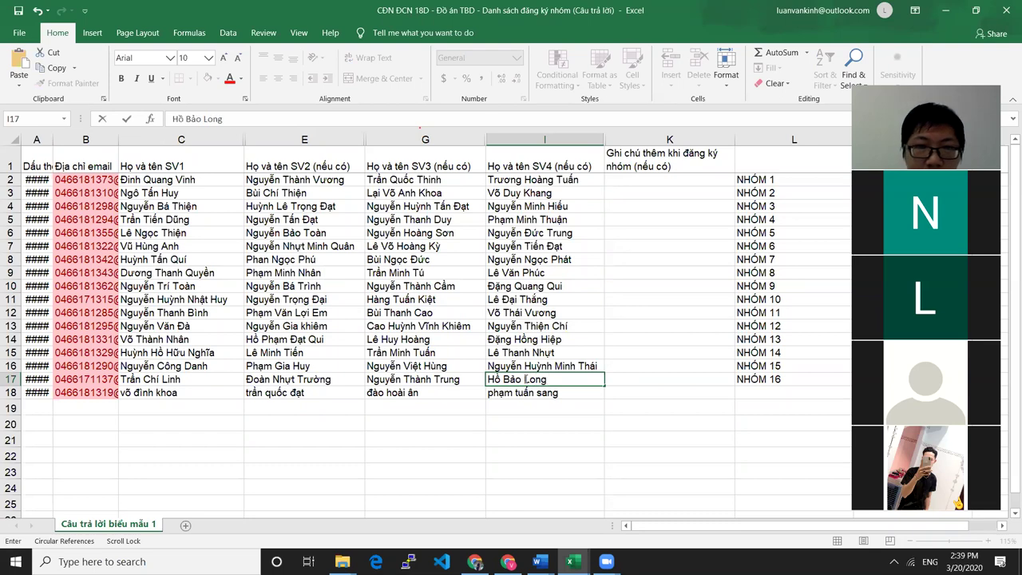
click(636, 380)
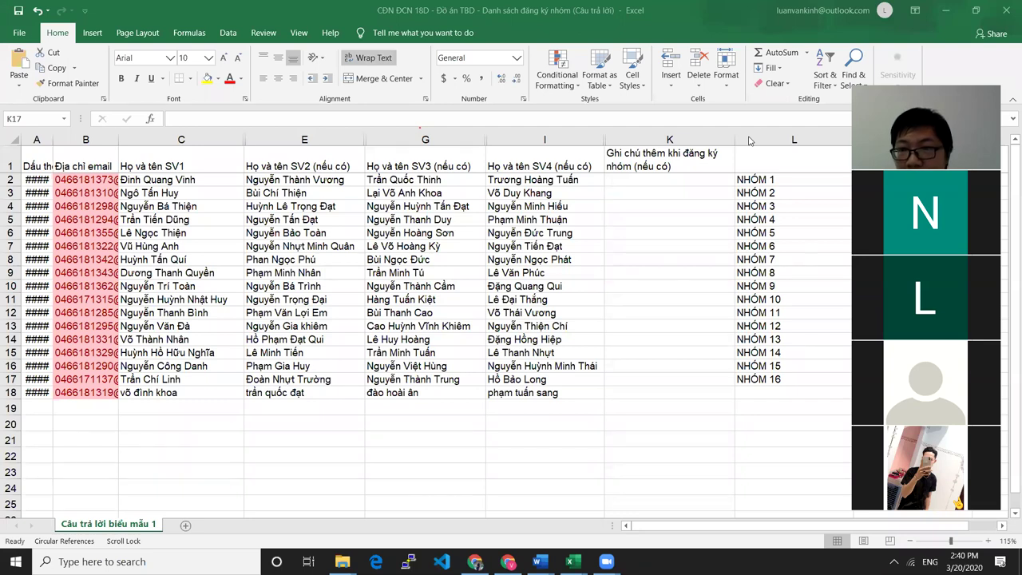
Enter the new group's first member name in C19 and the second member name in E19
click(148, 405)
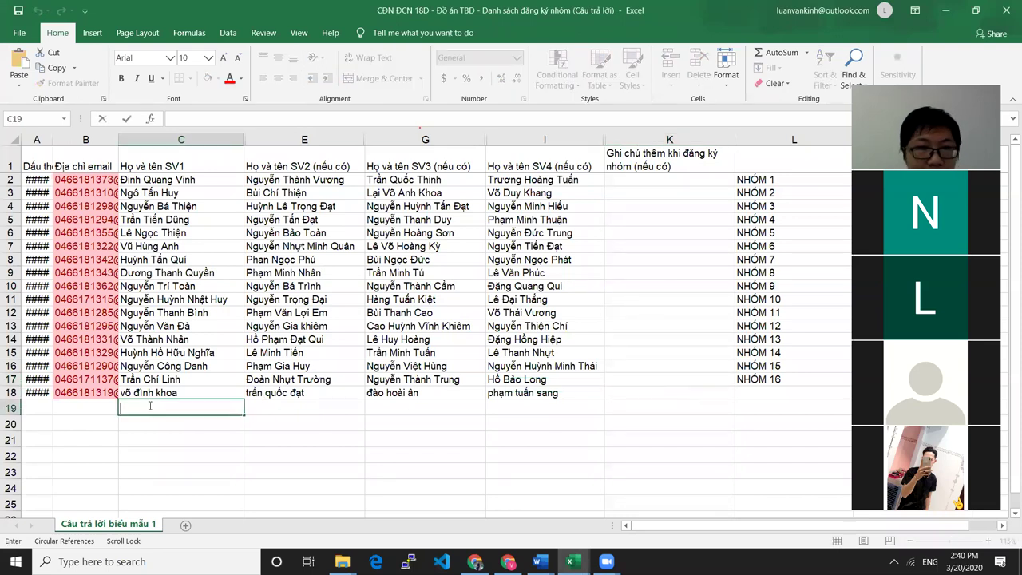
text(ho)
key(BackSpace)
key(BackSpace)
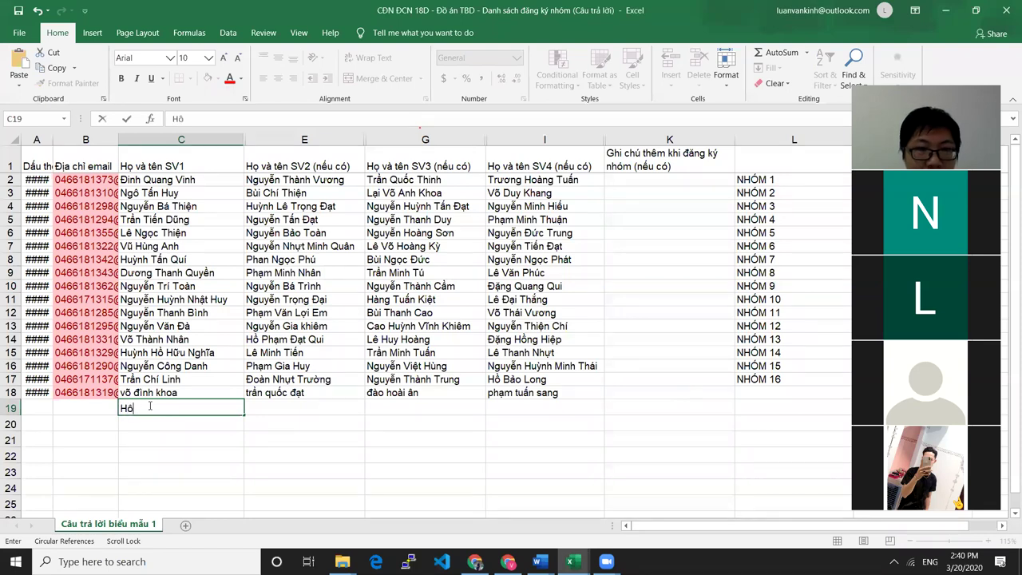
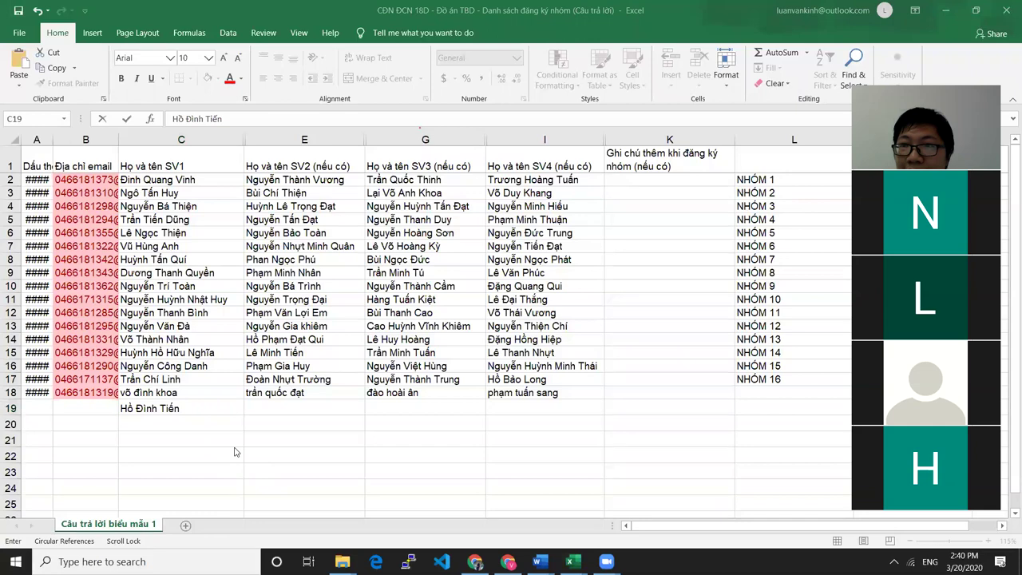
click(283, 408)
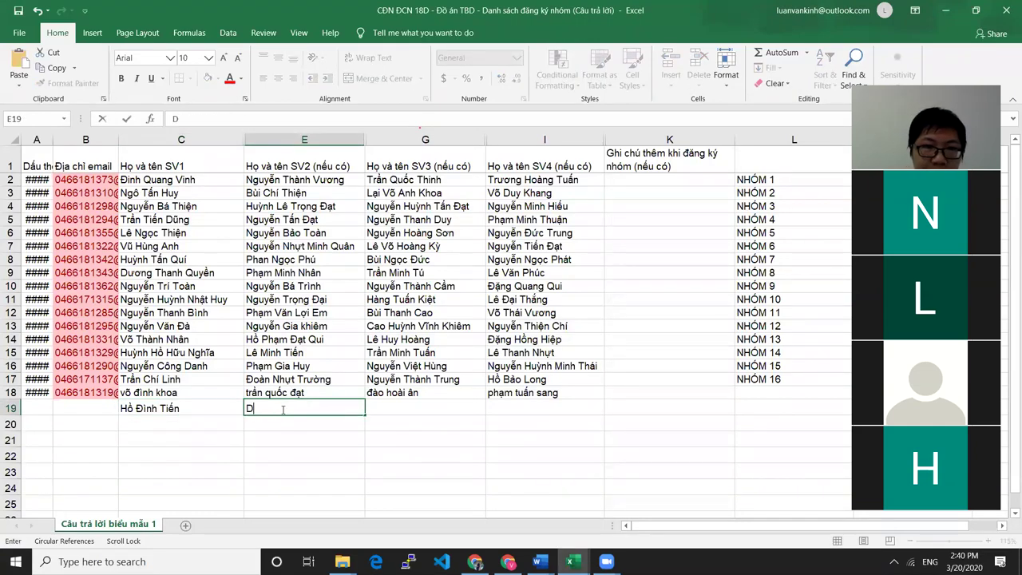
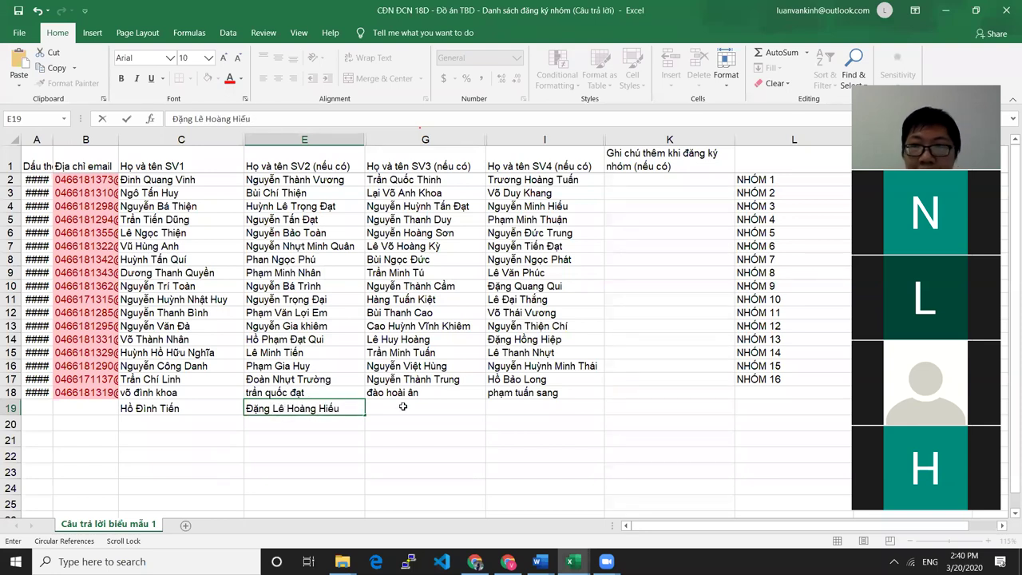
click(158, 403)
double_click(158, 395)
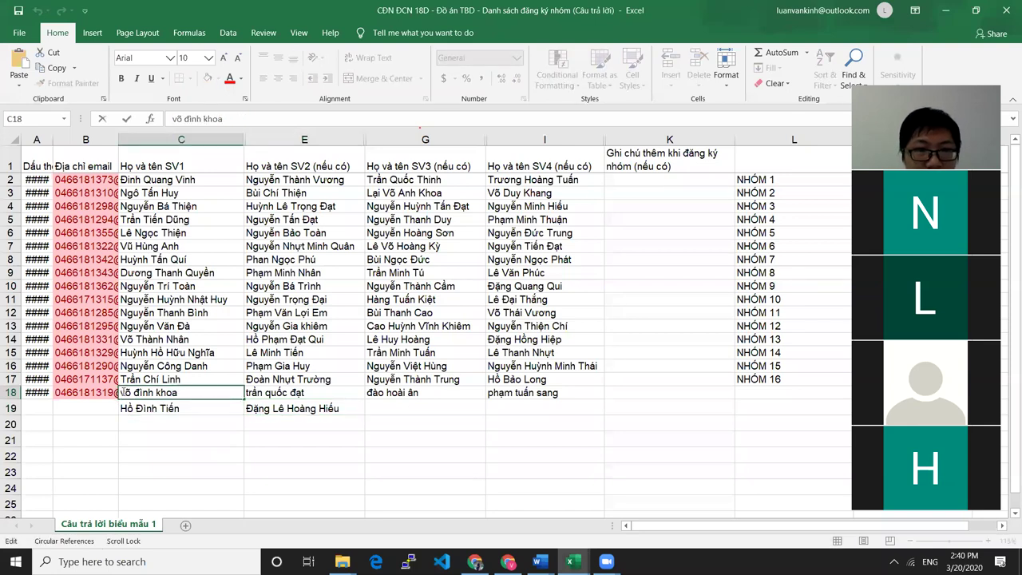
Review row 18's member names and label the group NHÓM 17 in cell L18
click(295, 393)
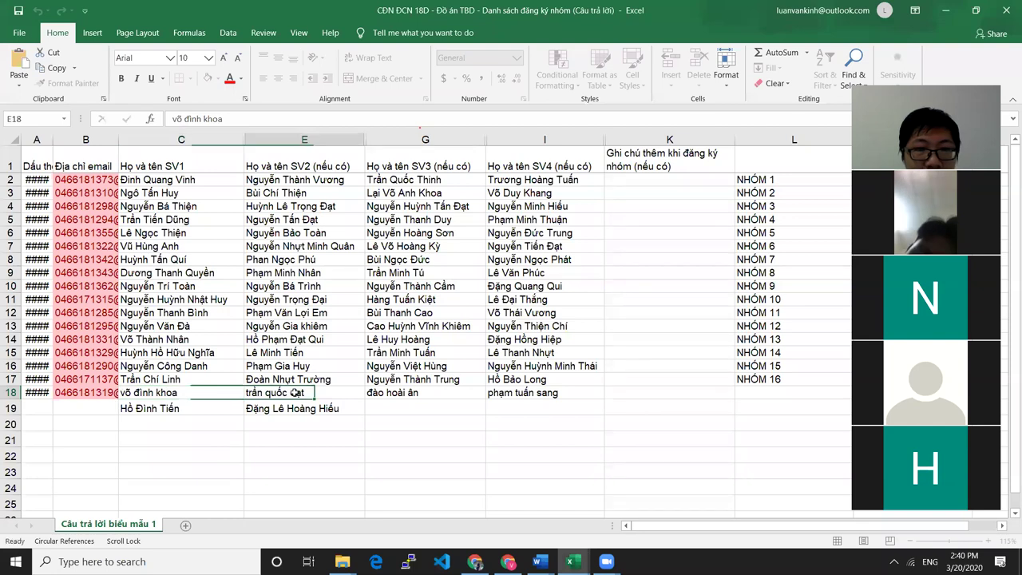
click(427, 393)
click(541, 397)
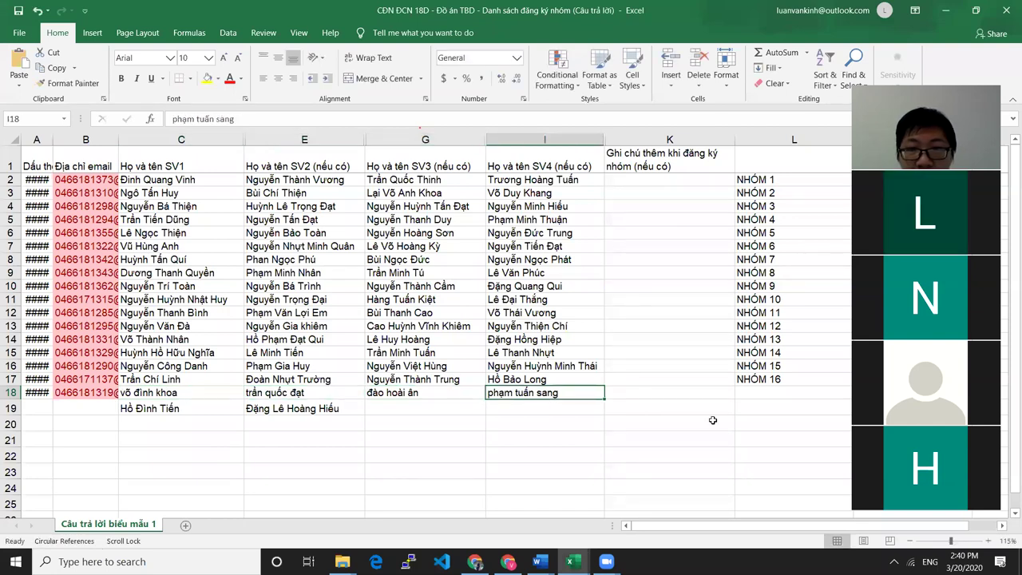
double_click(761, 394)
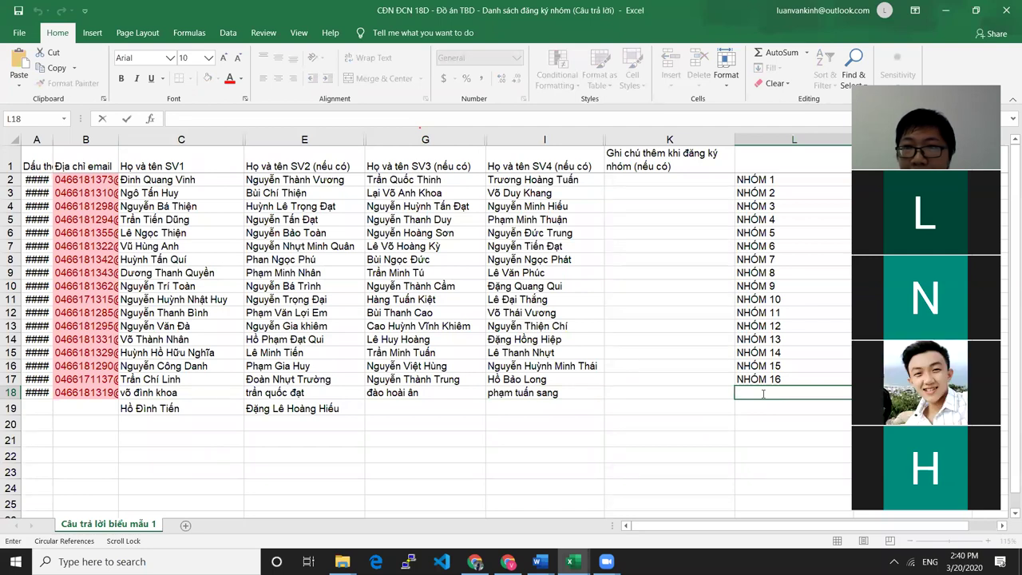
click(763, 393)
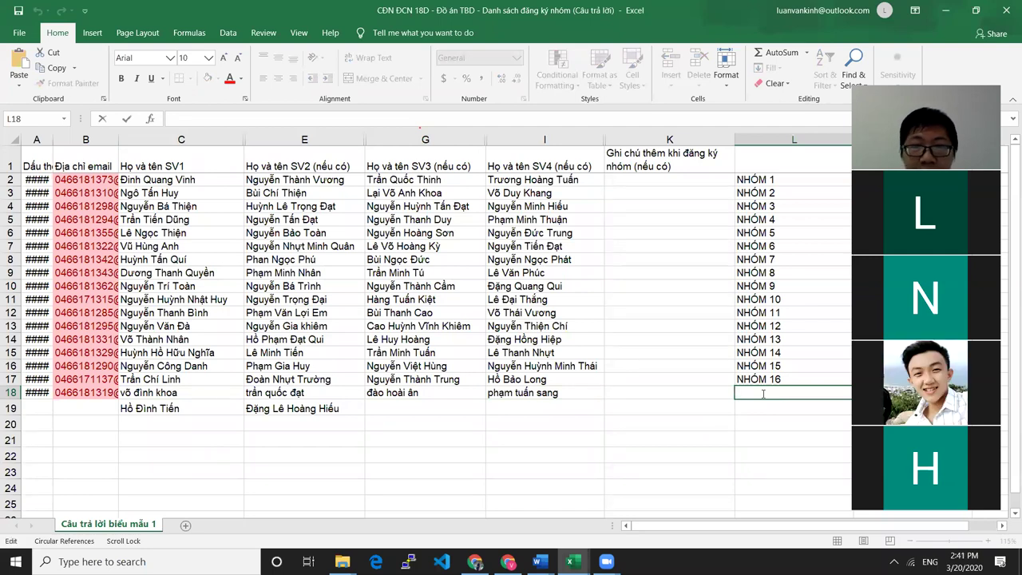
text(NHÓM 17)
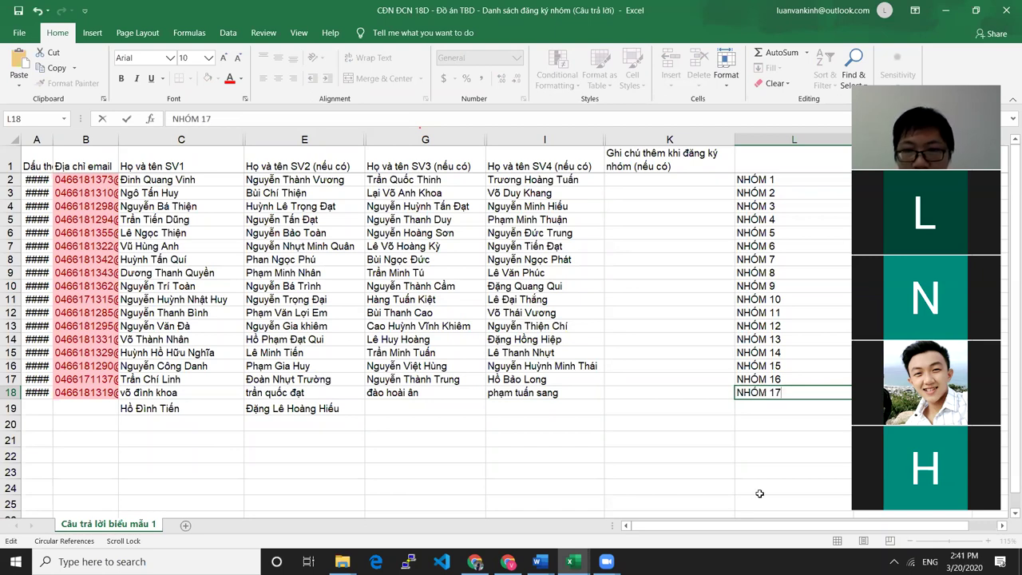
key(Return)
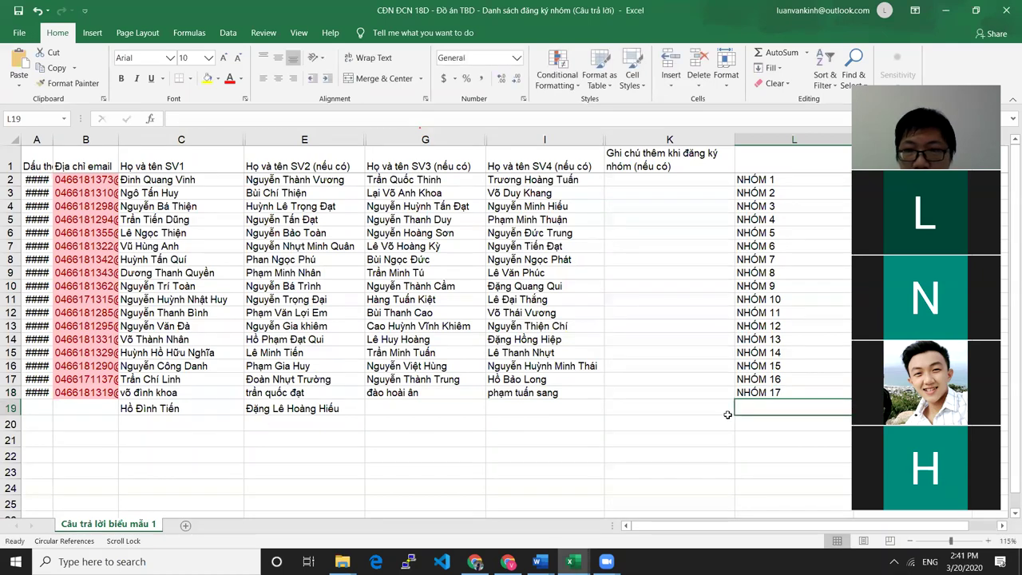
Label row 19's group NHÓM 18 in cell L19
double_click(755, 409)
text(NHÓM 18)
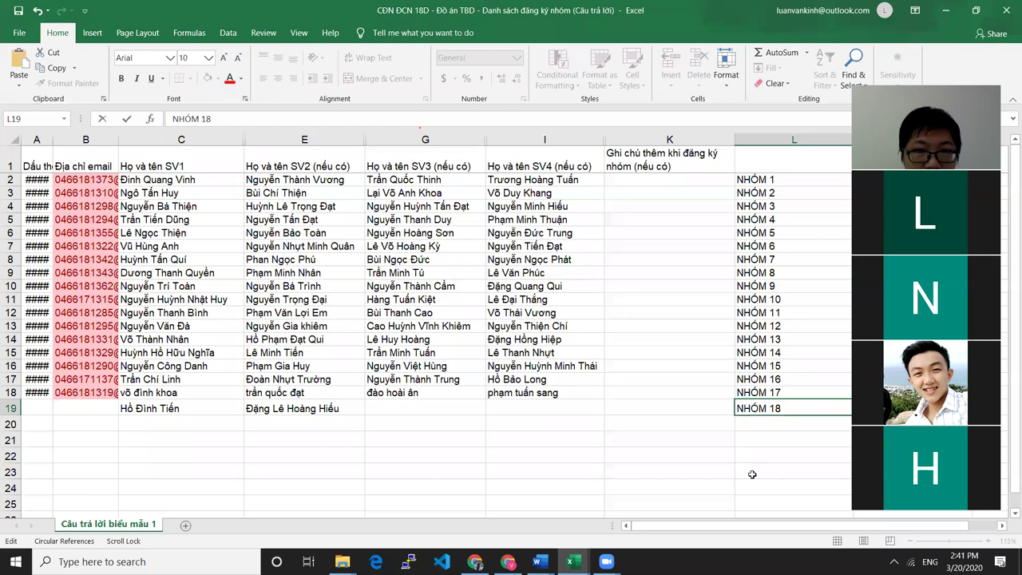
click(691, 469)
click(386, 409)
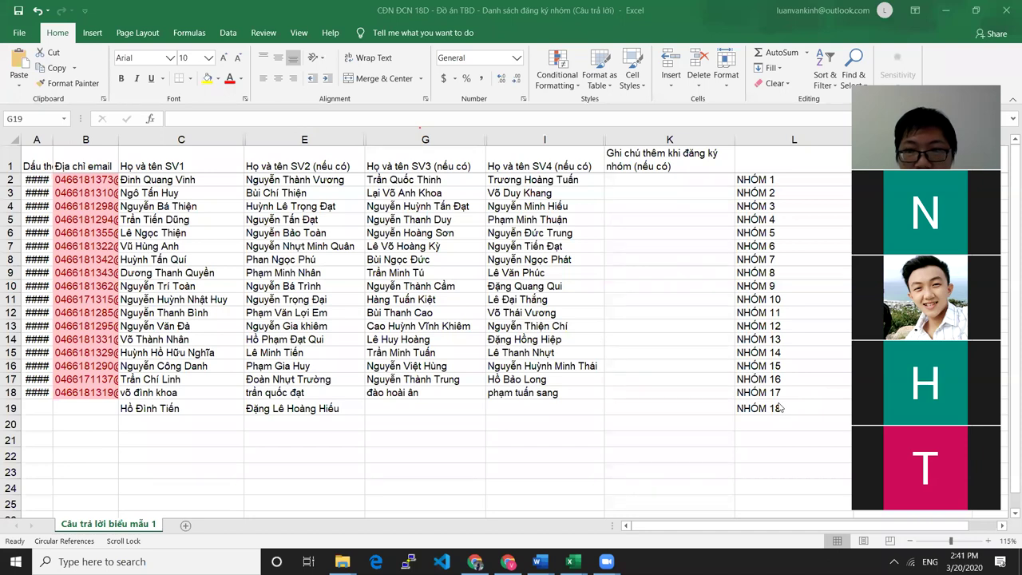
Enter the formula =17*4+2 in spare cell I22 so it shows 70
click(497, 457)
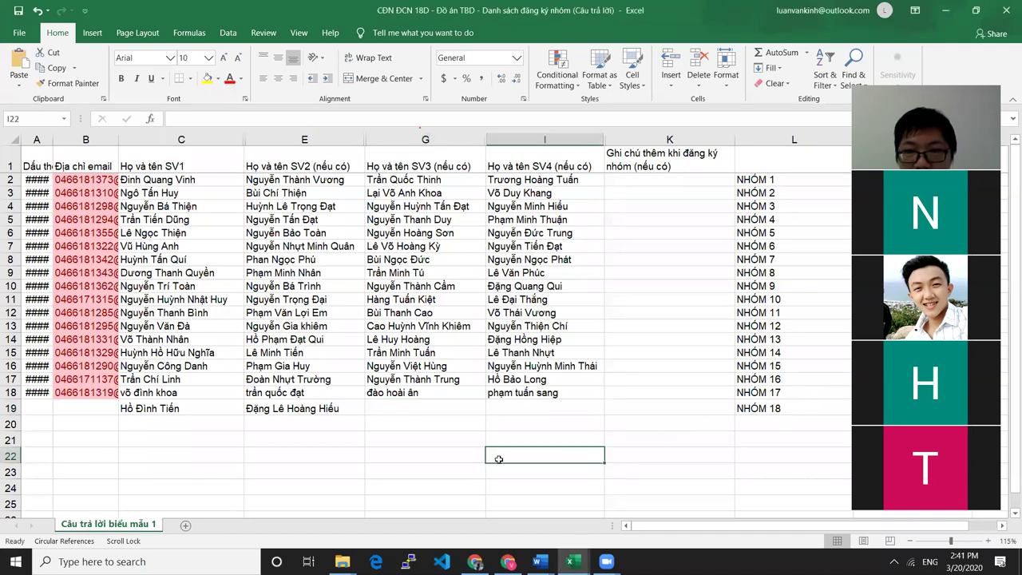
double_click(497, 456)
text(1->4)
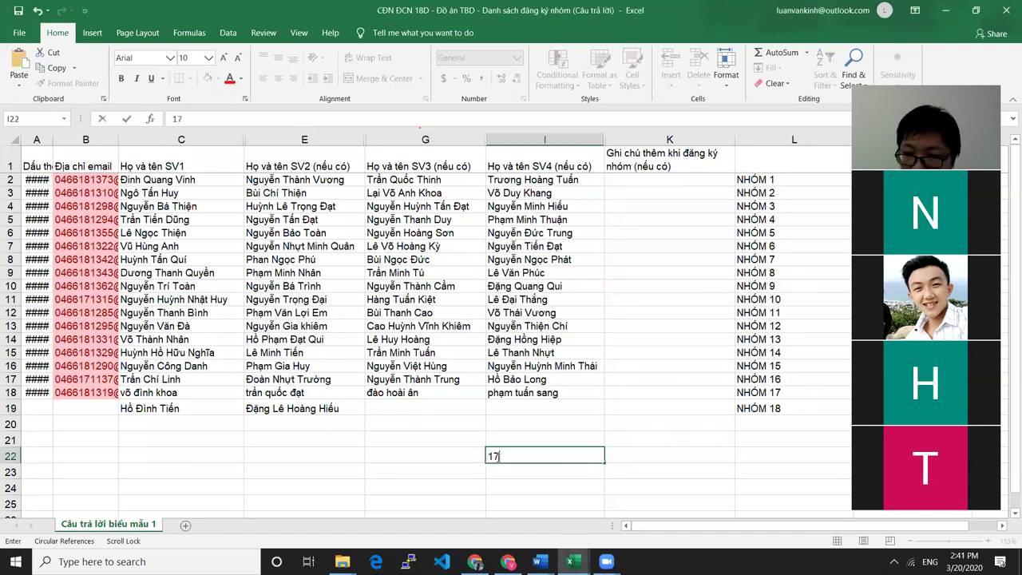
key(Return)
double_click(525, 457)
double_click(526, 457)
key(BackSpace)
key(BackSpace)
key(BackSpace)
key(BackSpace)
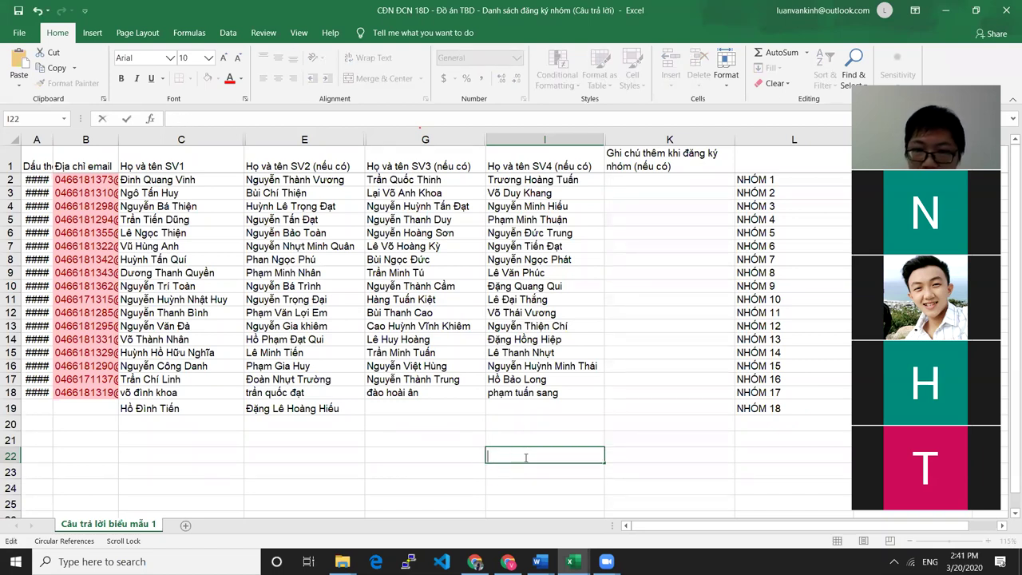
text(=17)
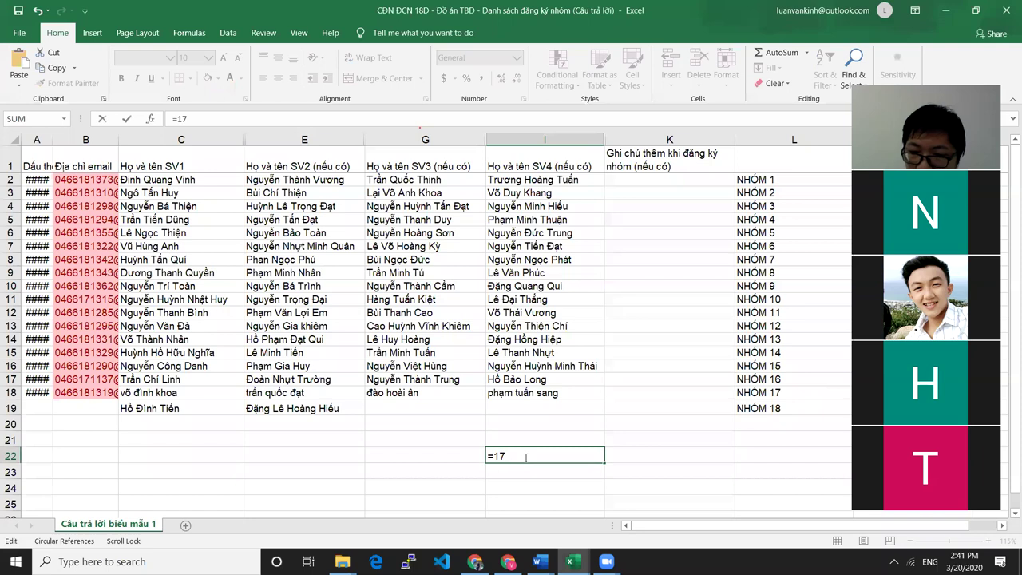
text(*4)
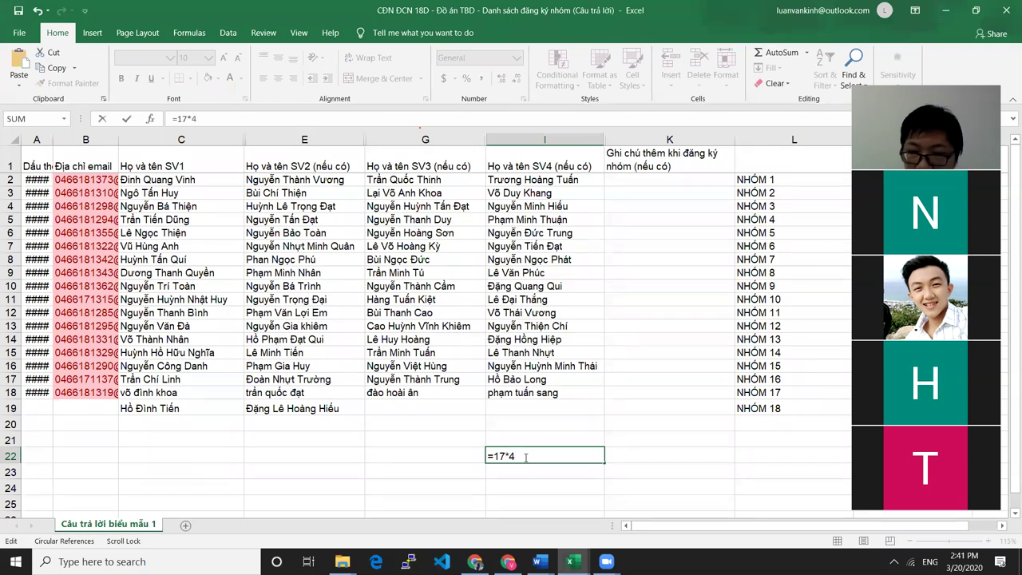
text(+2)
key(Return)
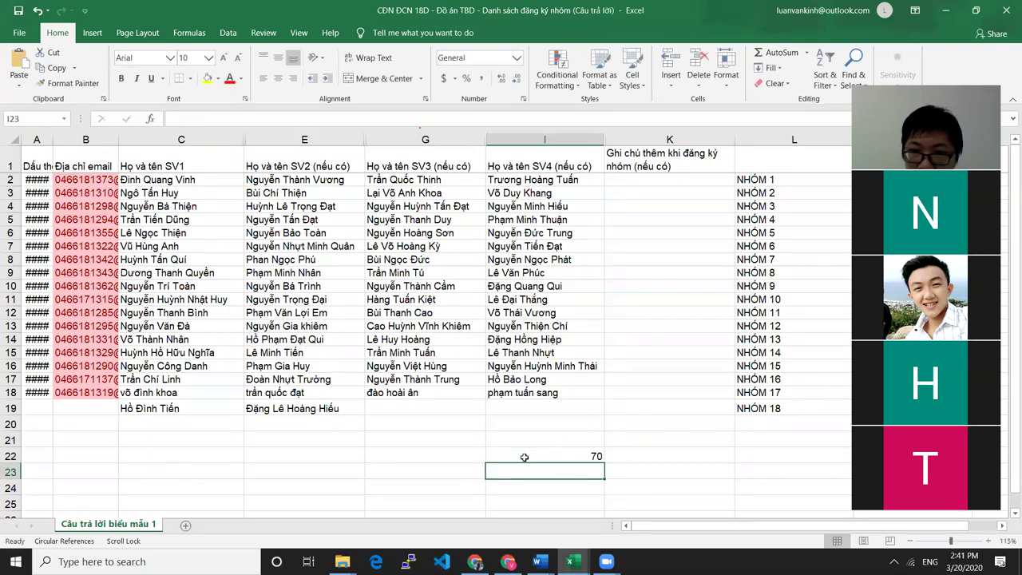
click(534, 457)
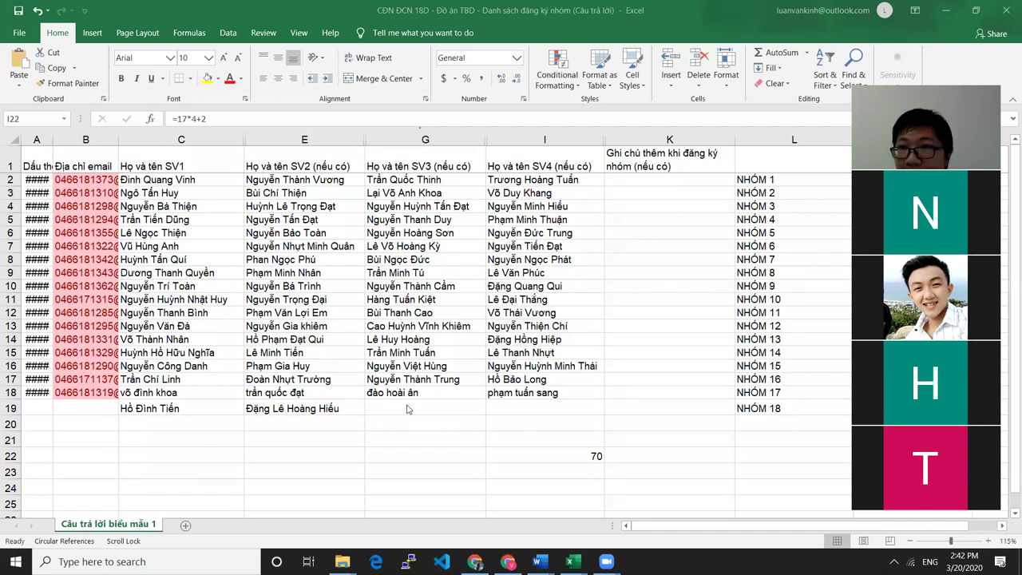
Start a new test formula in I22 that references cell G19
key(F2)
key(Home)
text(=)
click(406, 408)
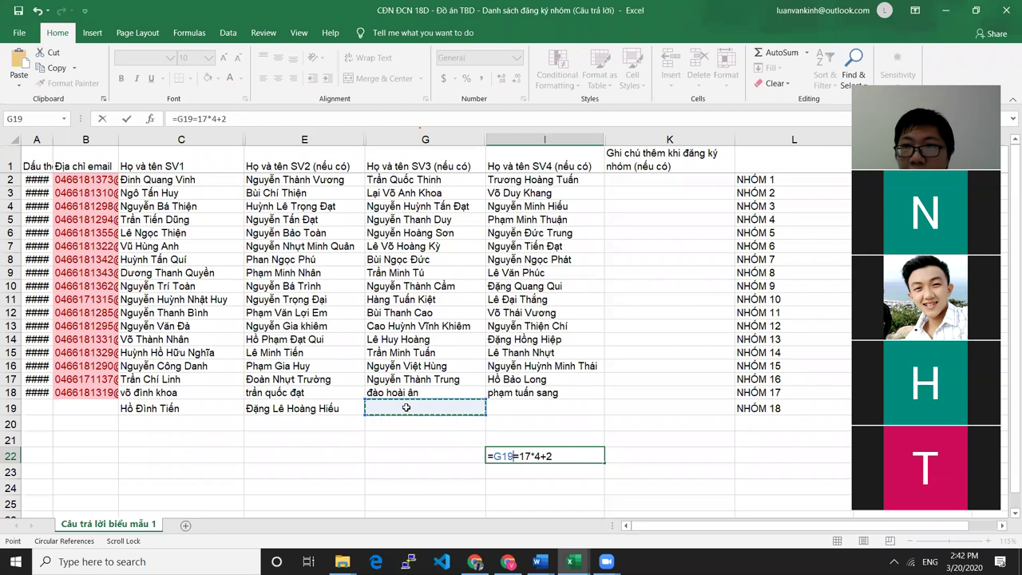
Cancel the stray test formula in cell I22
drag(488, 456, 565, 455)
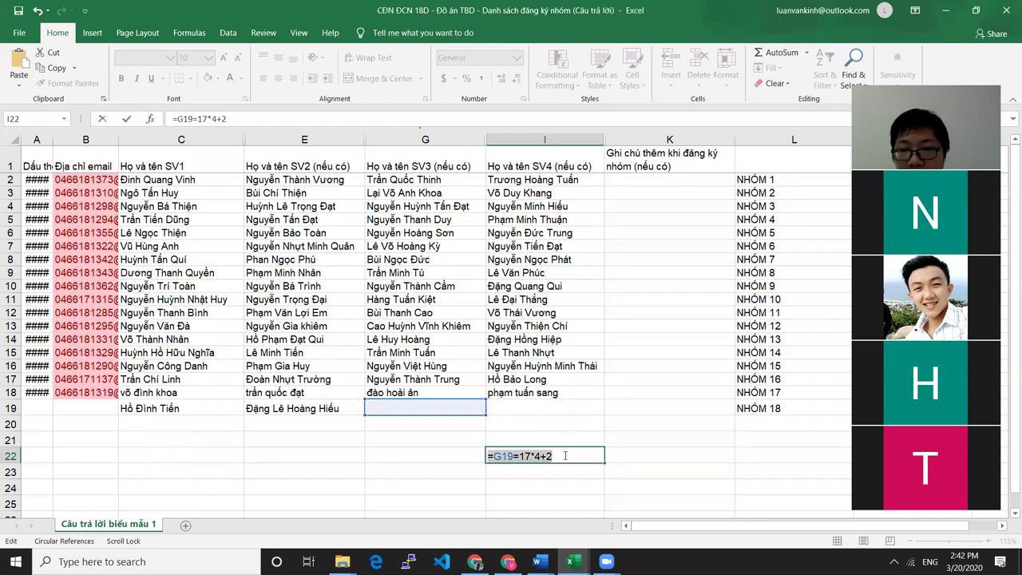
key(Escape)
click(693, 452)
Type the third member's full name into cell G19
click(406, 406)
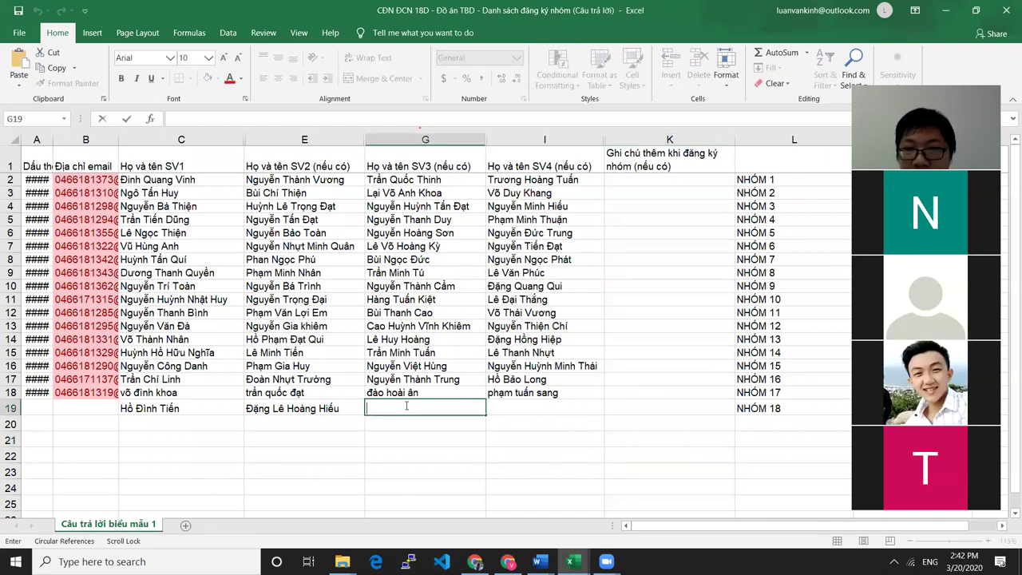
text(pham)
key(BackSpace)
key(BackSpace)
key(BackSpace)
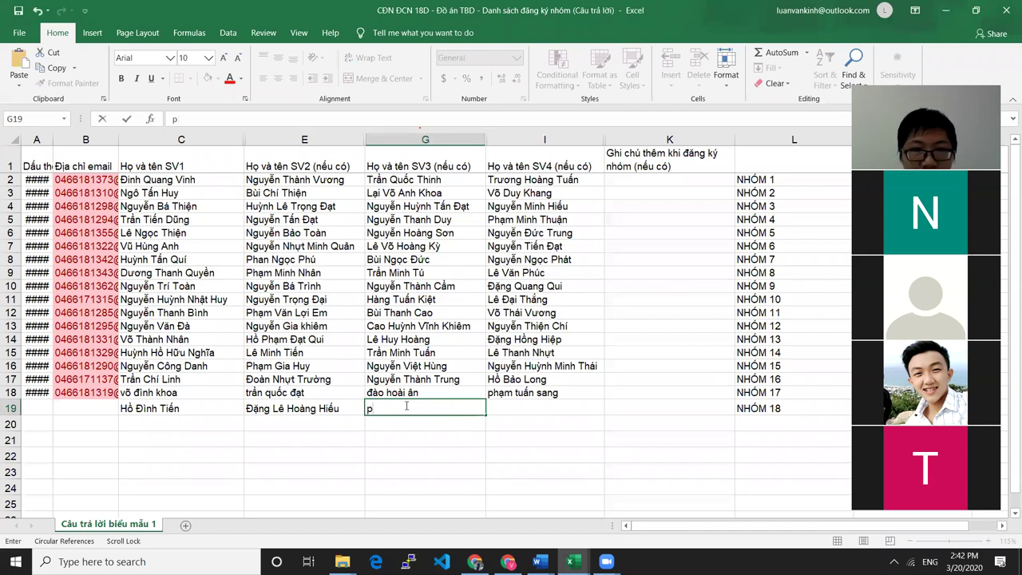
key(BackSpace)
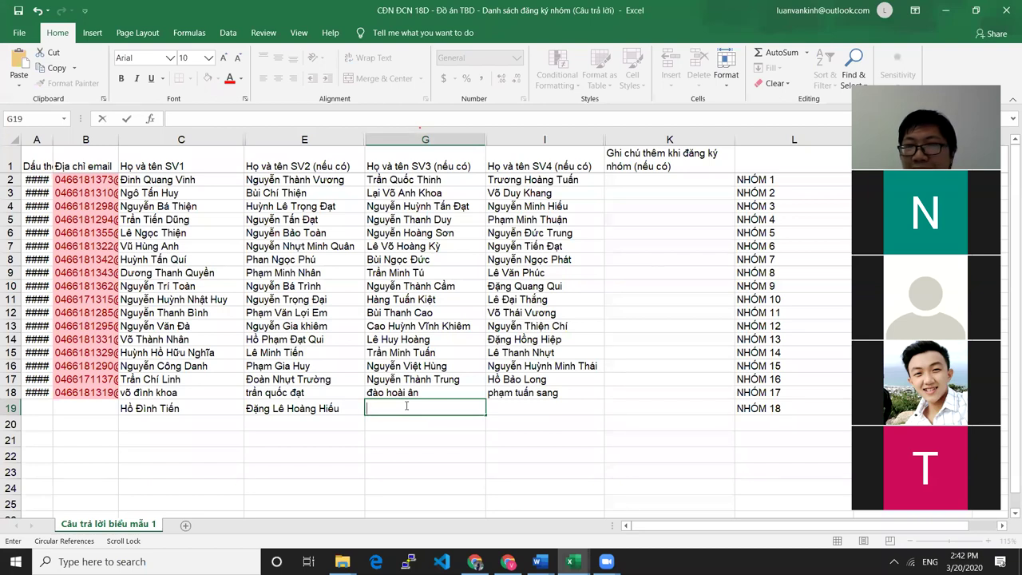
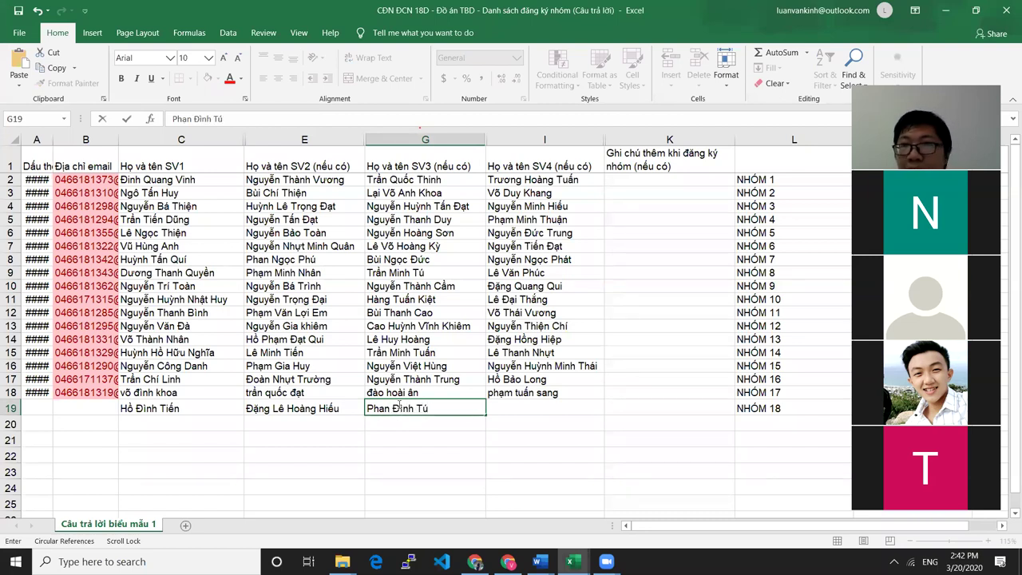
click(526, 413)
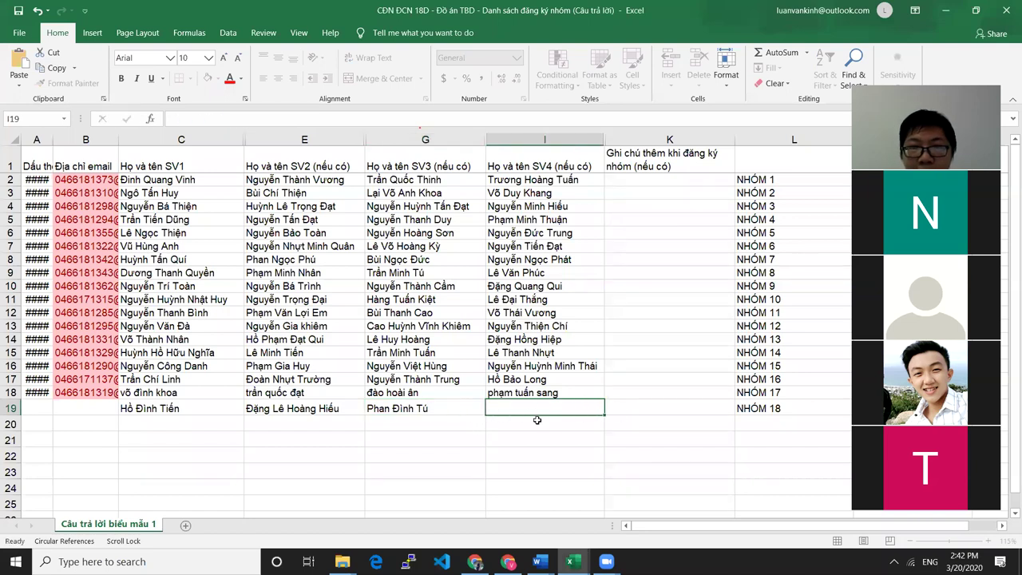
click(571, 471)
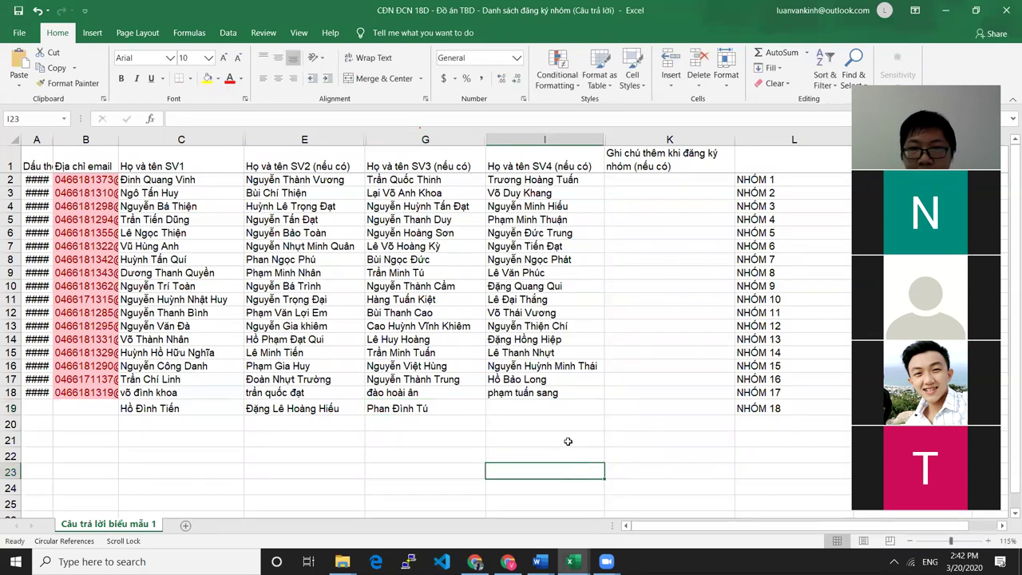
click(515, 408)
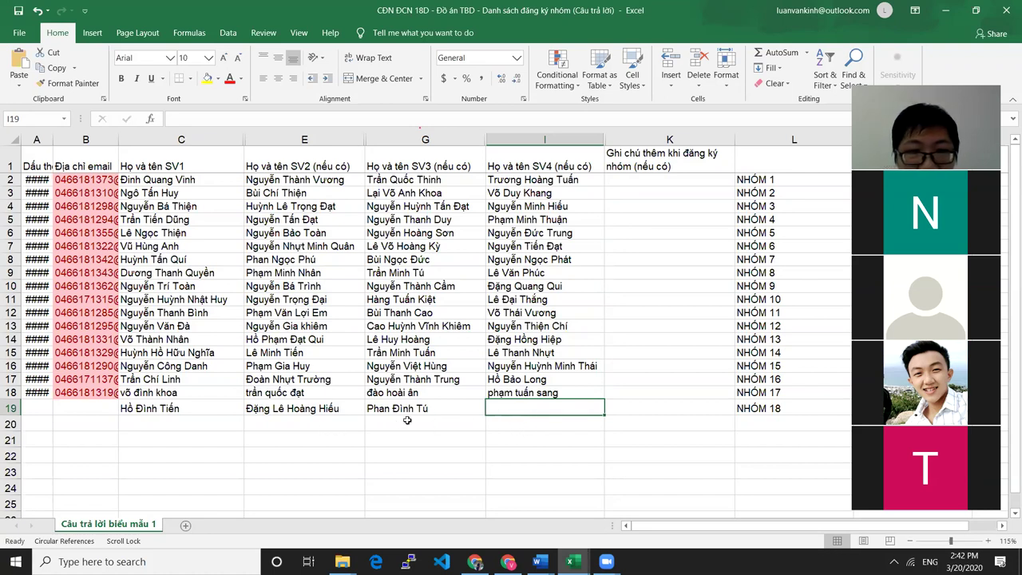
click(435, 408)
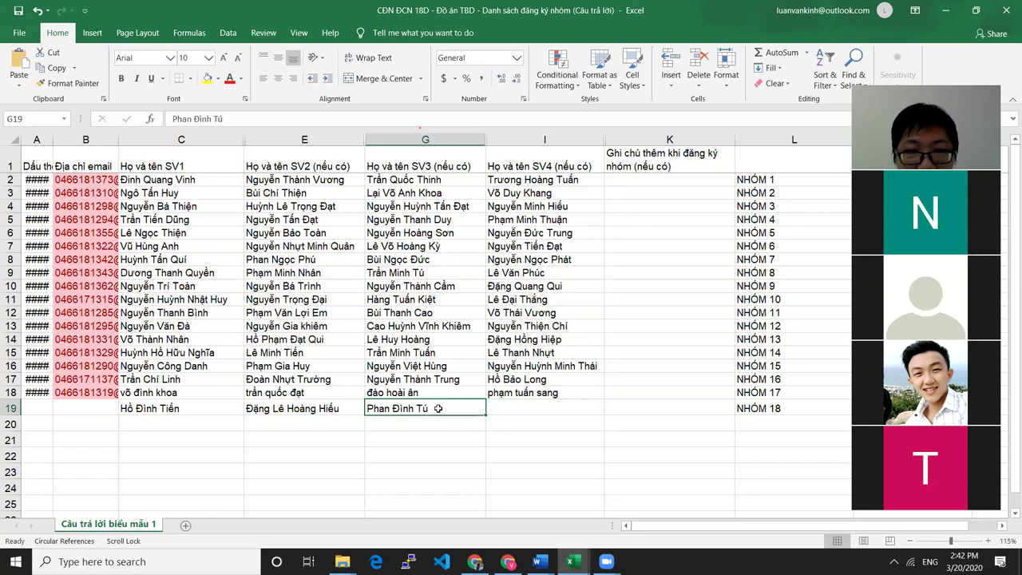
click(209, 409)
double_click(209, 409)
click(249, 408)
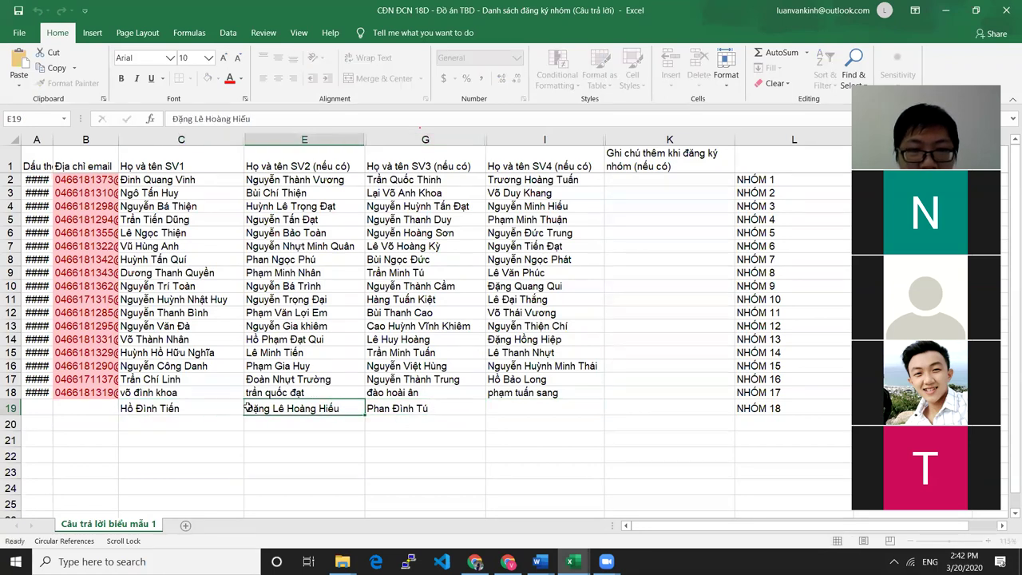
click(379, 411)
click(194, 415)
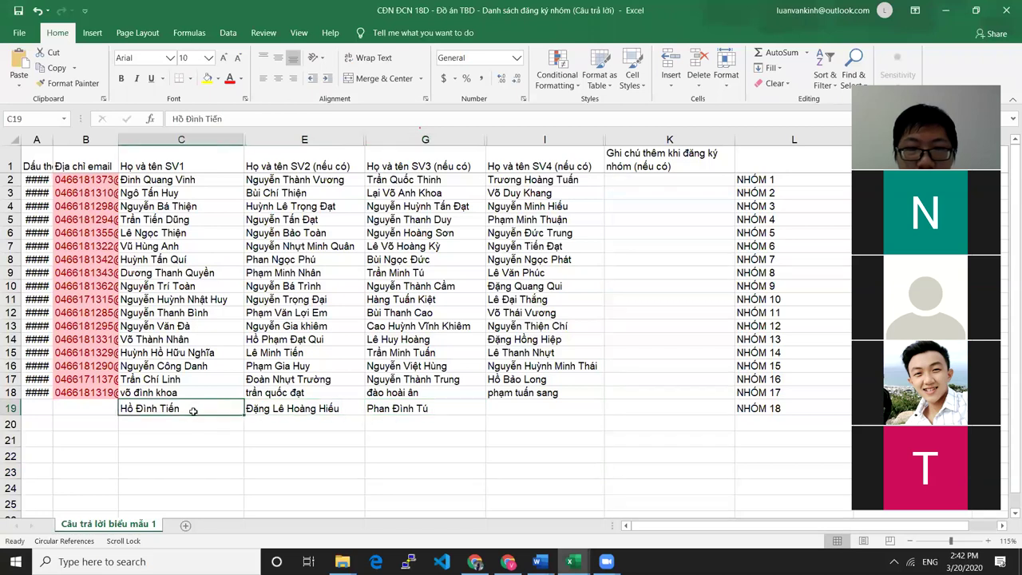
click(271, 414)
click(155, 413)
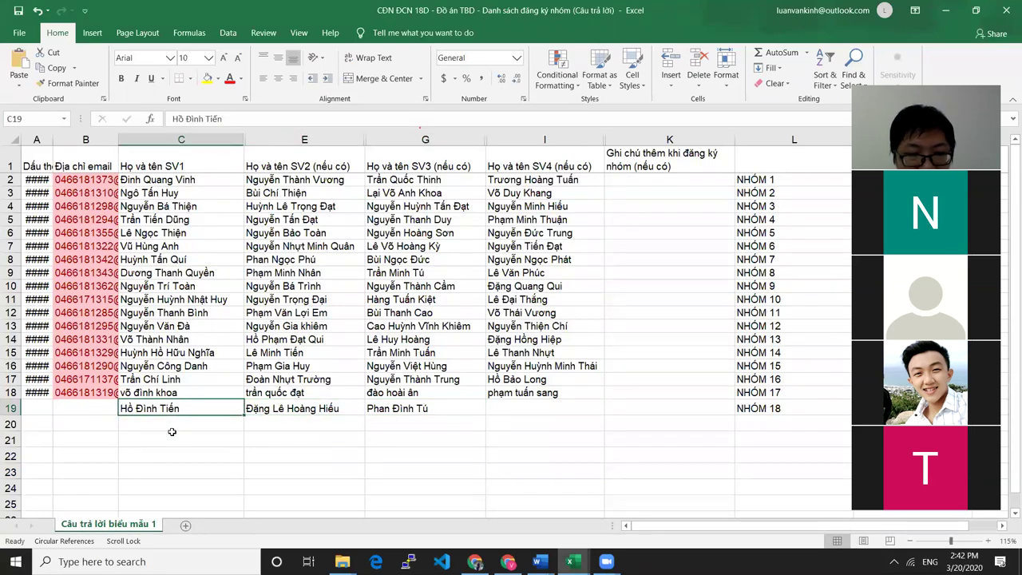
Move the first member's name from C19 down to C20
key(ctrl+c)
click(185, 431)
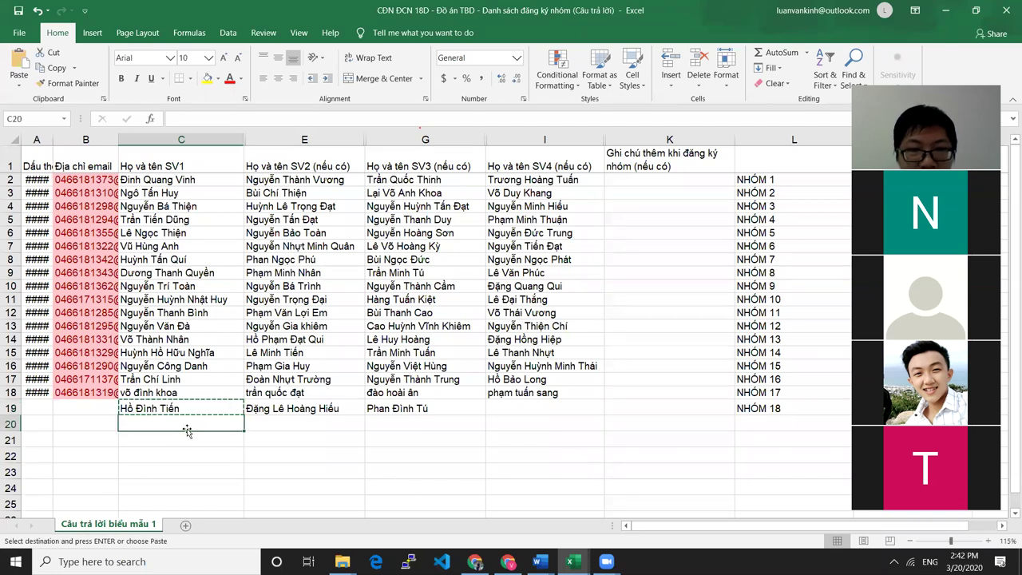
key(ctrl+v)
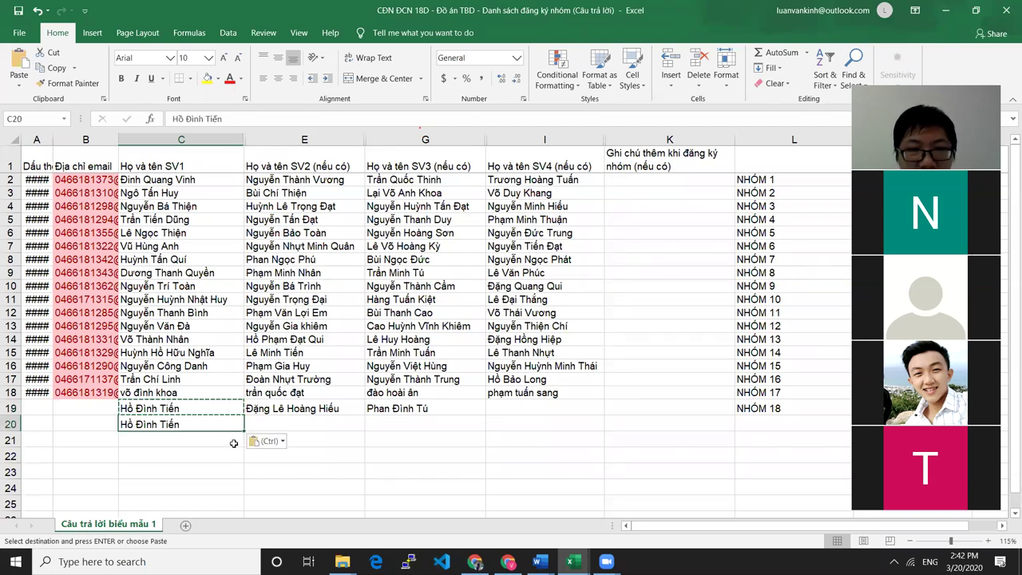
click(198, 413)
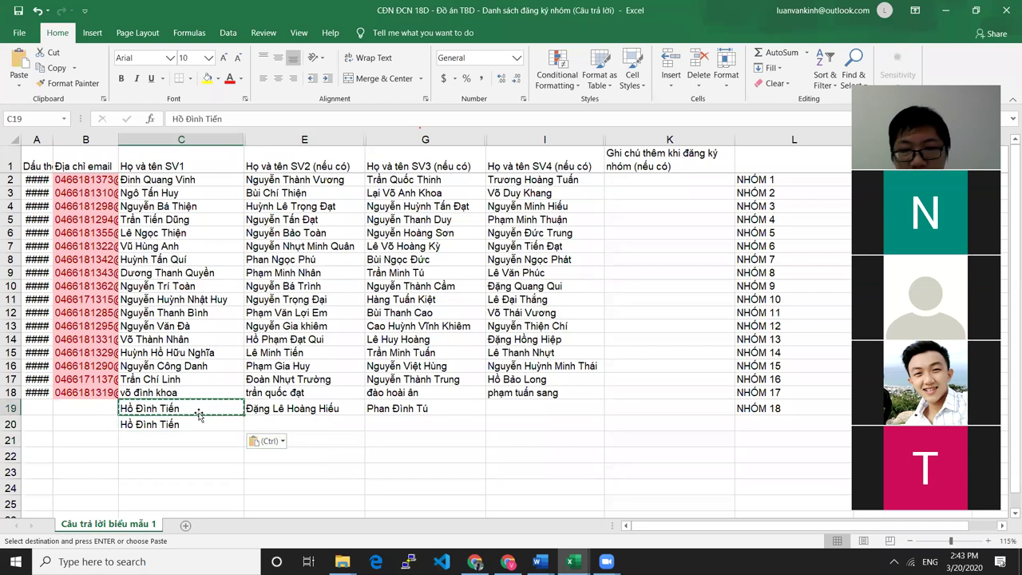
key(Delete)
Move the second member's name from E19 into C19
click(323, 408)
click(394, 407)
click(268, 410)
key(ctrl+c)
key(Left)
key(ctrl+v)
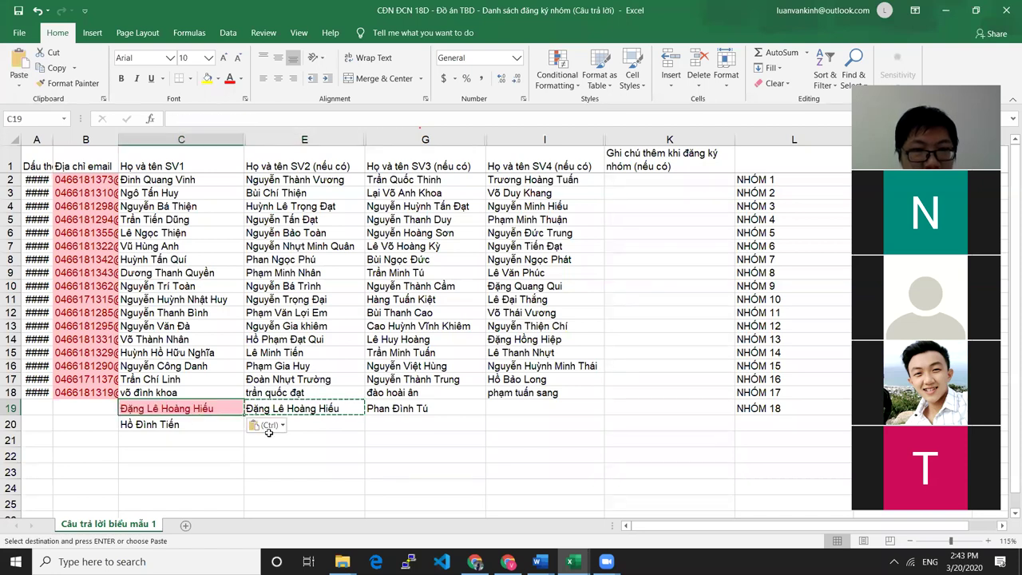
click(315, 408)
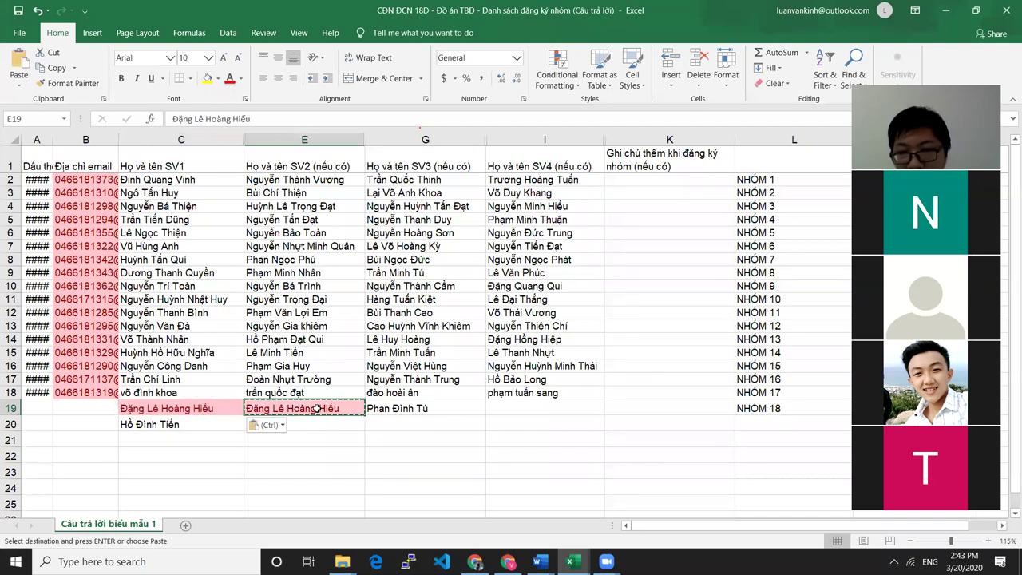
key(Delete)
Move the third member's name from G19 into E19, leaving G19 empty
key(Right)
key(ctrl+c)
click(307, 411)
key(ctrl+v)
click(420, 451)
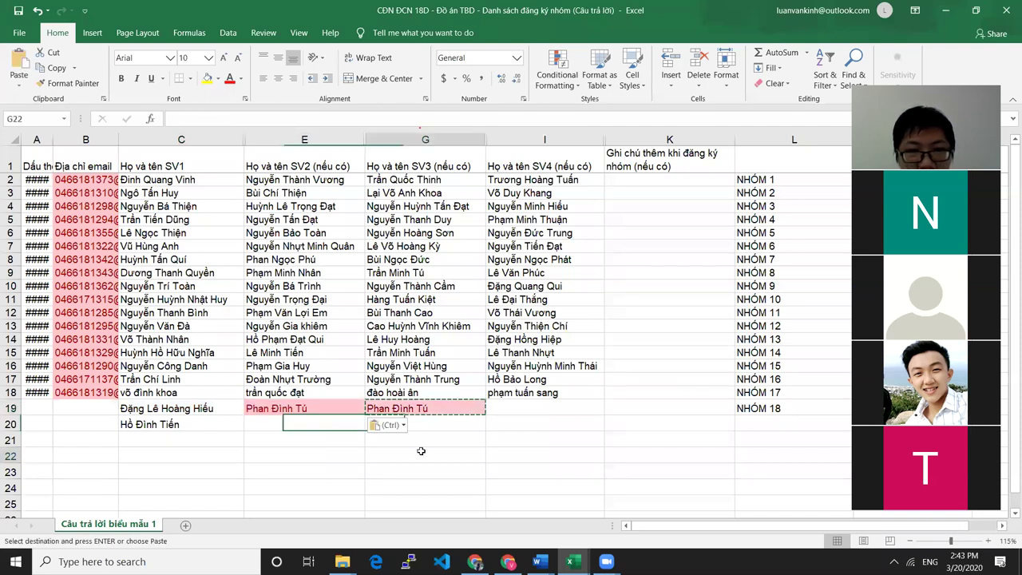
click(422, 410)
key(Delete)
click(484, 458)
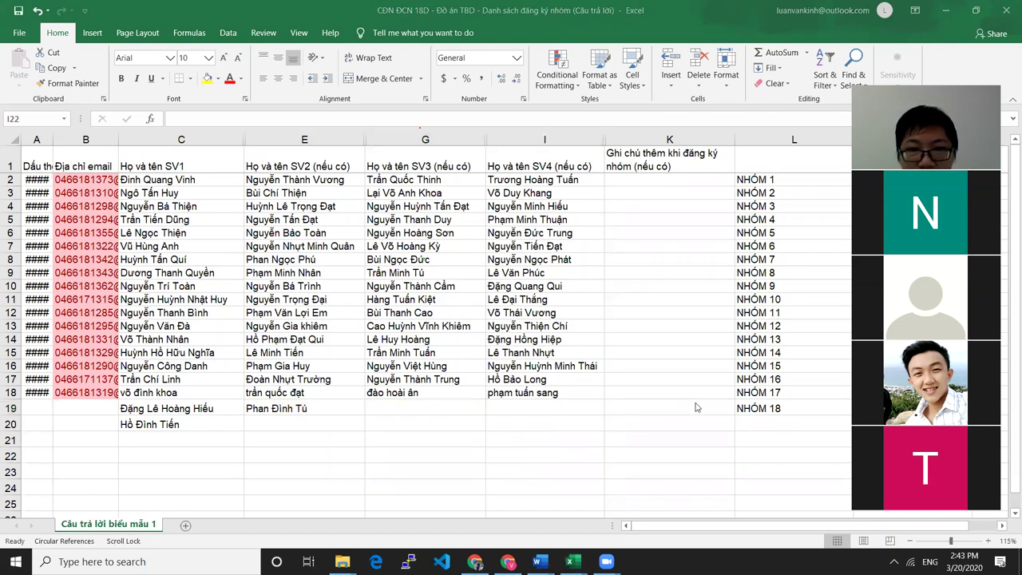
Enter the label NHÓM 19 in cell L20
click(761, 421)
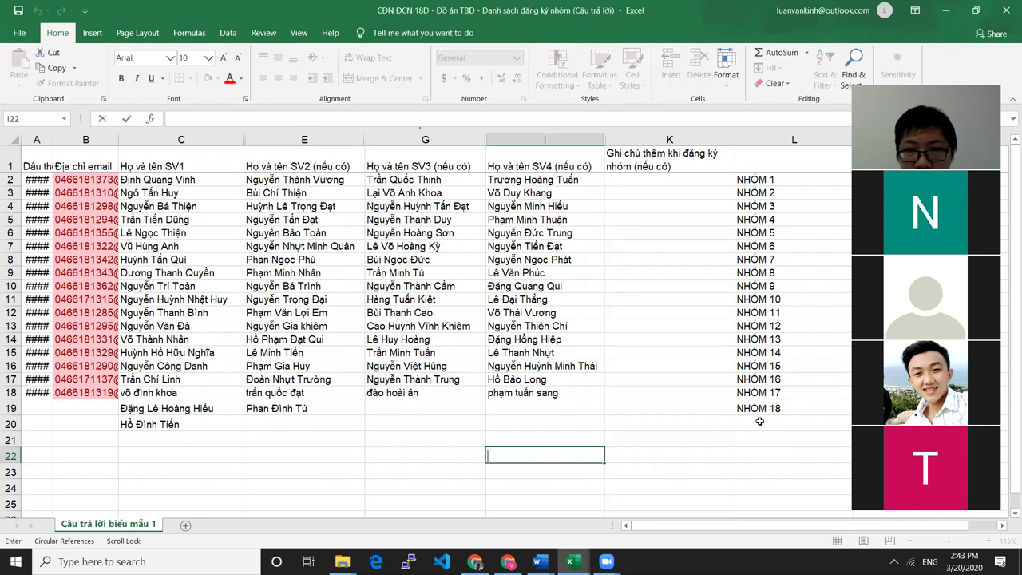
double_click(761, 422)
text(nhom)
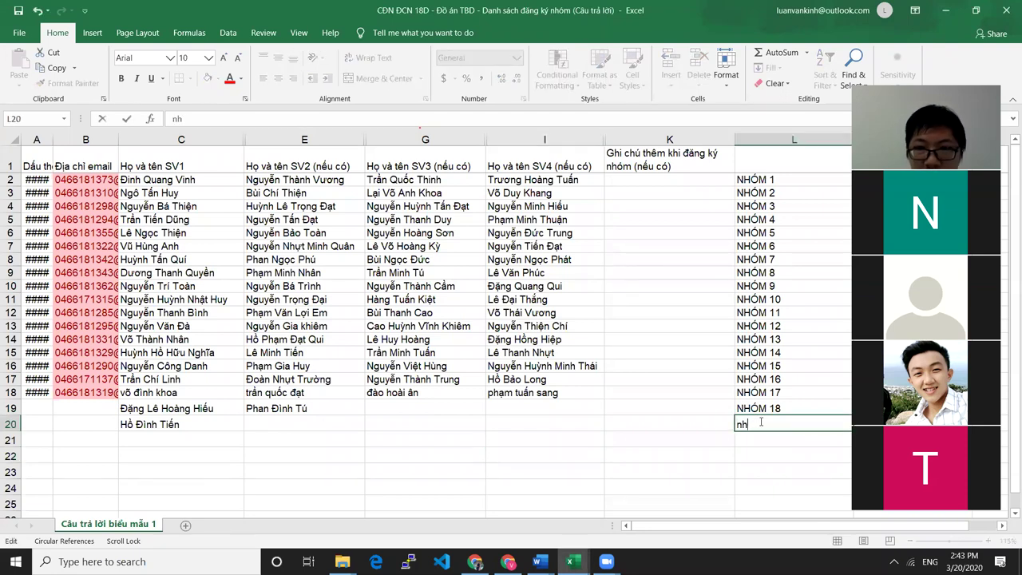
key(BackSpace)
key(BackSpace)
key(BackSpace)
text(N)
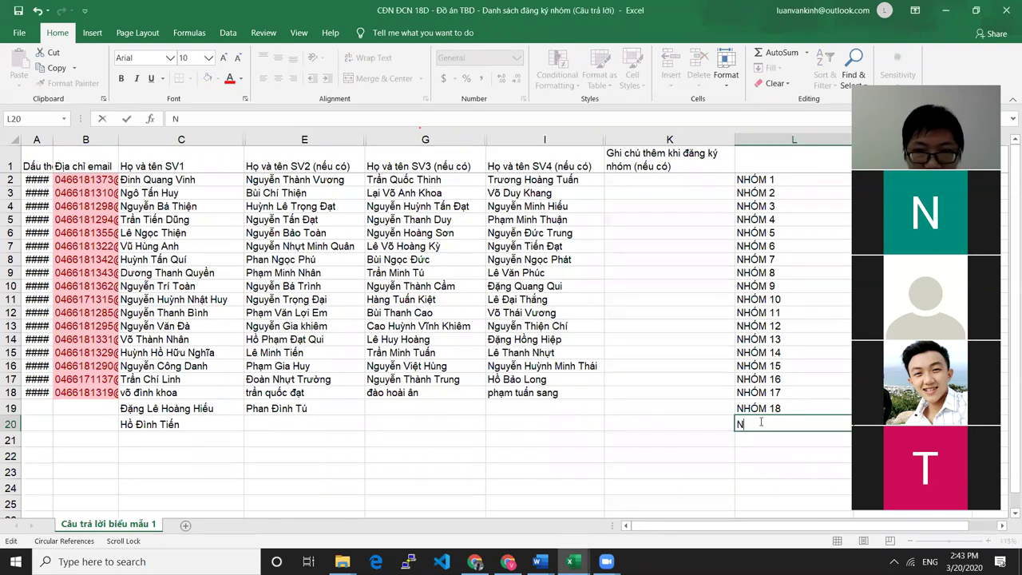
text(HÓM 19)
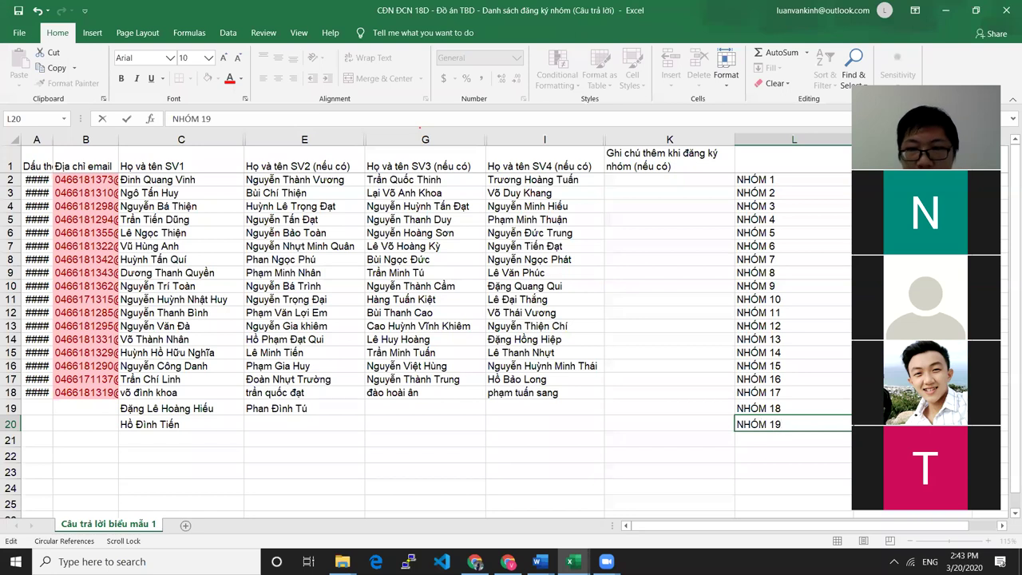
click(415, 452)
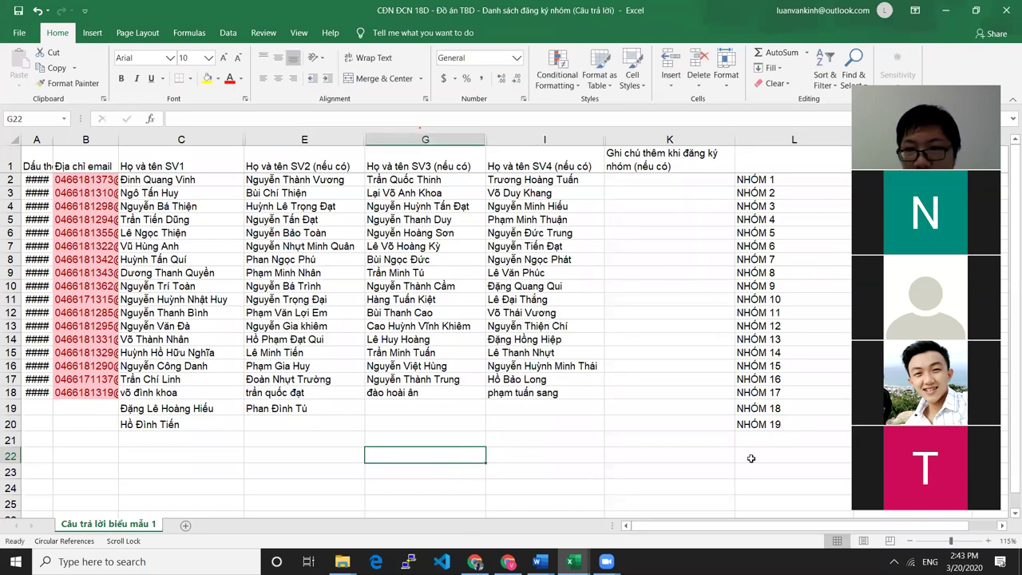